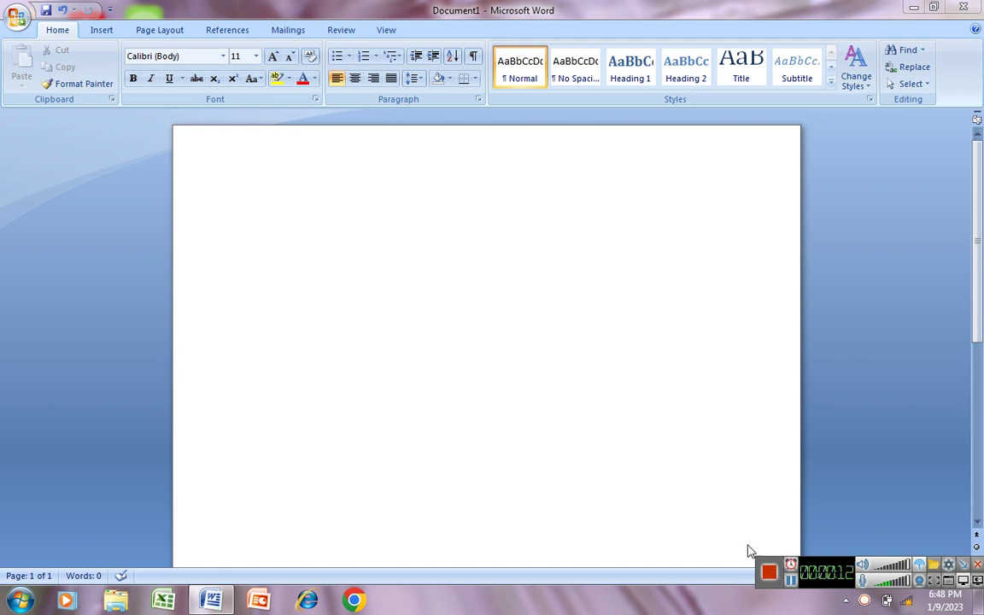
Show the Insert tab tools and open the Table dropdown, closing it without inserting a table.
{"action": "left_click", "coordinate": [102, 31]}
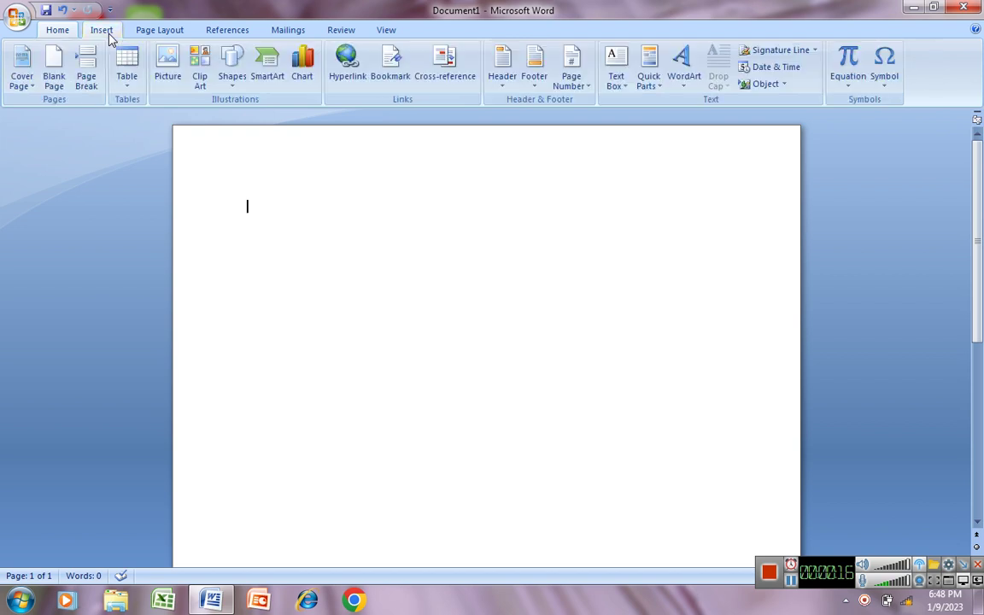
{"action": "left_click", "coordinate": [130, 89]}
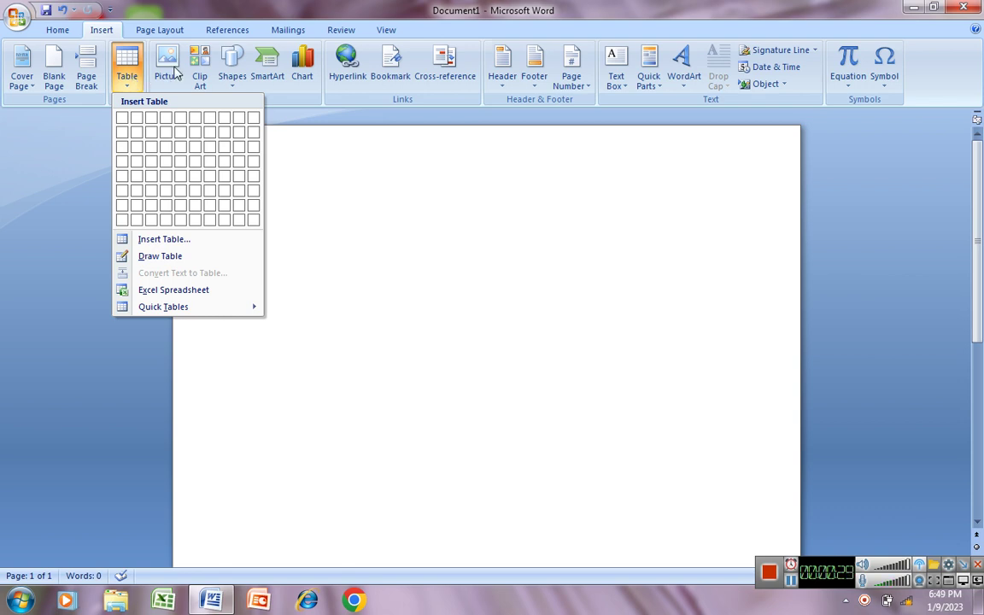
{"action": "left_click", "coordinate": [334, 181]}
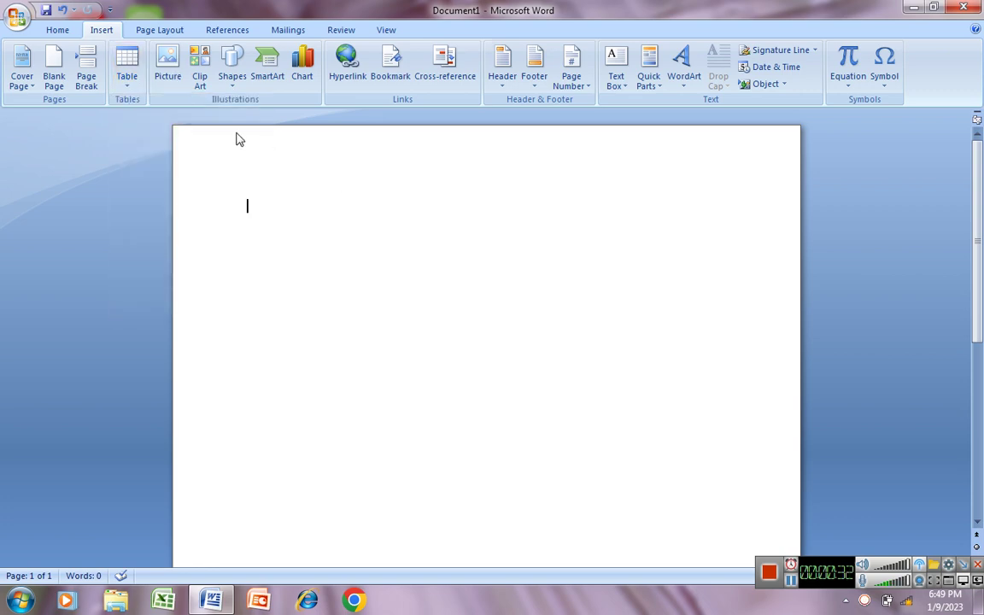
Insert the Penguins sample picture into the document.
{"action": "left_click", "coordinate": [166, 75]}
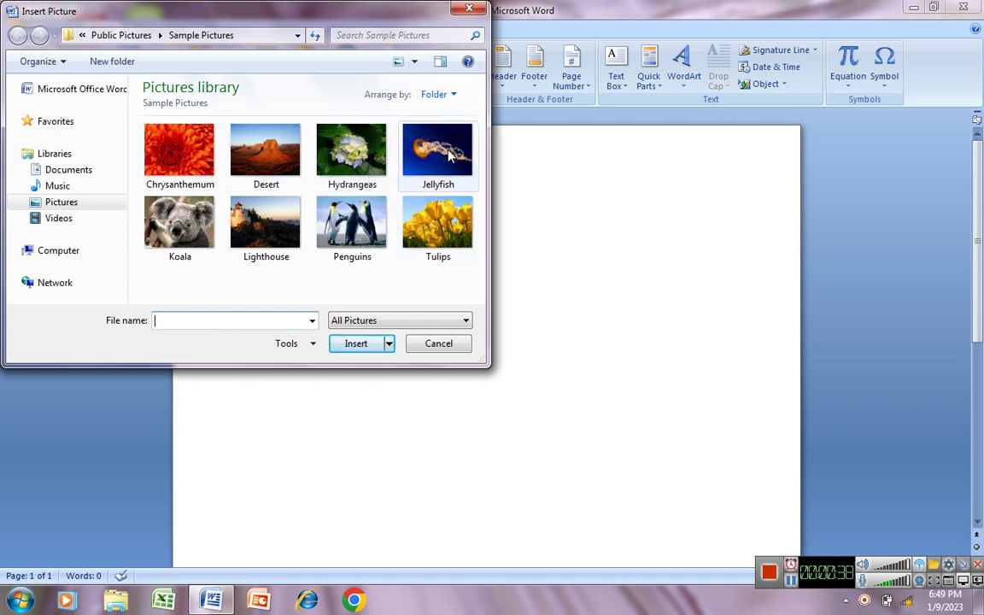
{"action": "left_click", "coordinate": [340, 227]}
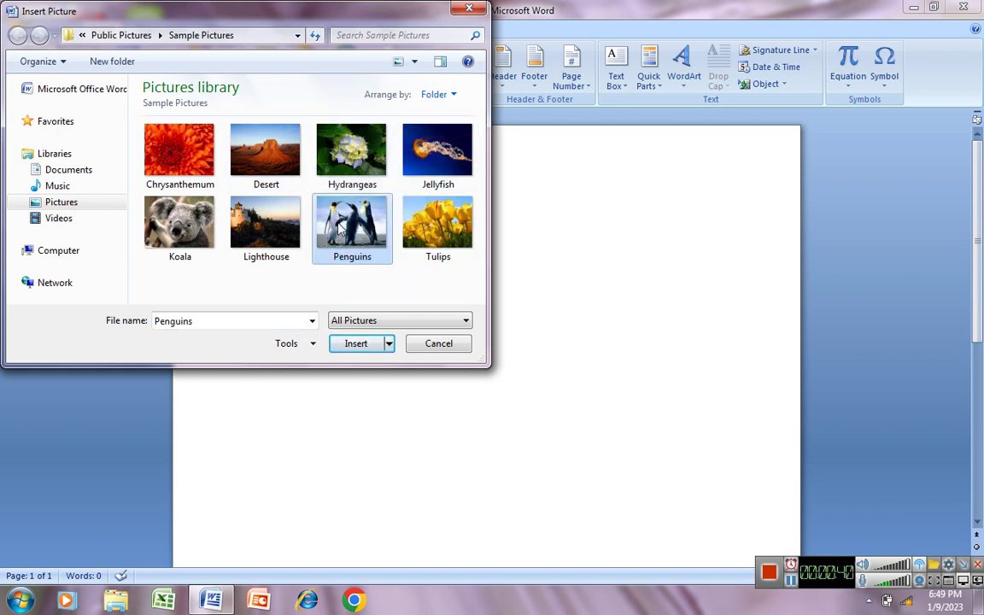
{"action": "left_click", "coordinate": [348, 349]}
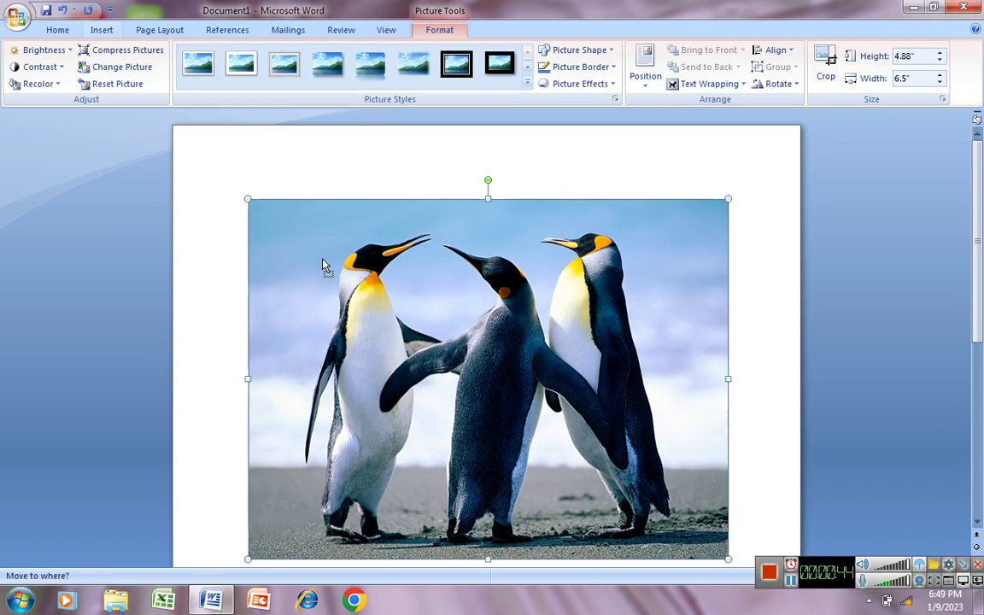
Set the penguin picture's wrapping to In Front of Text and drag it into position.
{"action": "left_click", "coordinate": [322, 260]}
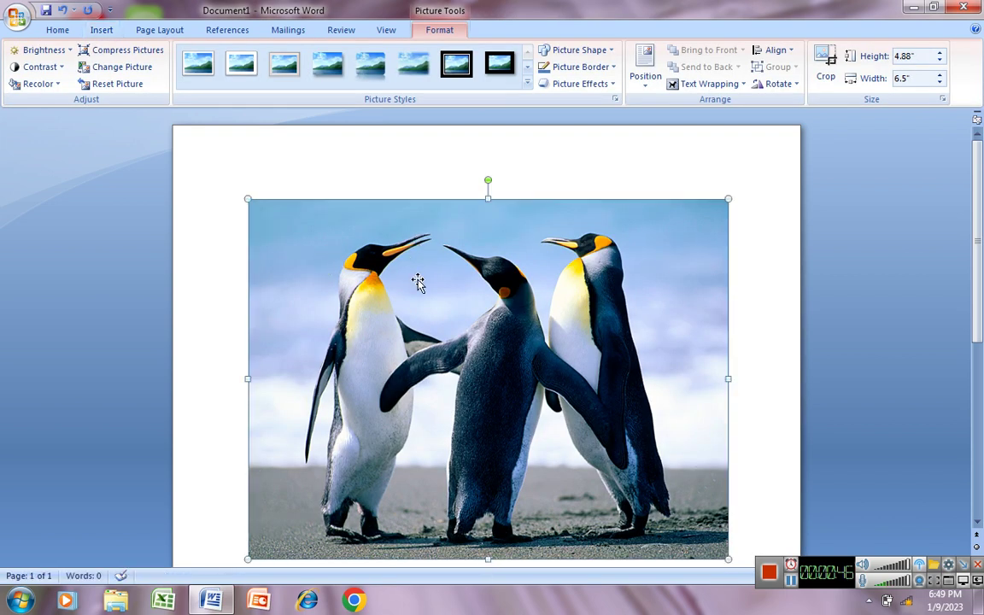
{"action": "left_click_drag", "start_coordinate": [417, 282], "coordinate": [411, 232]}
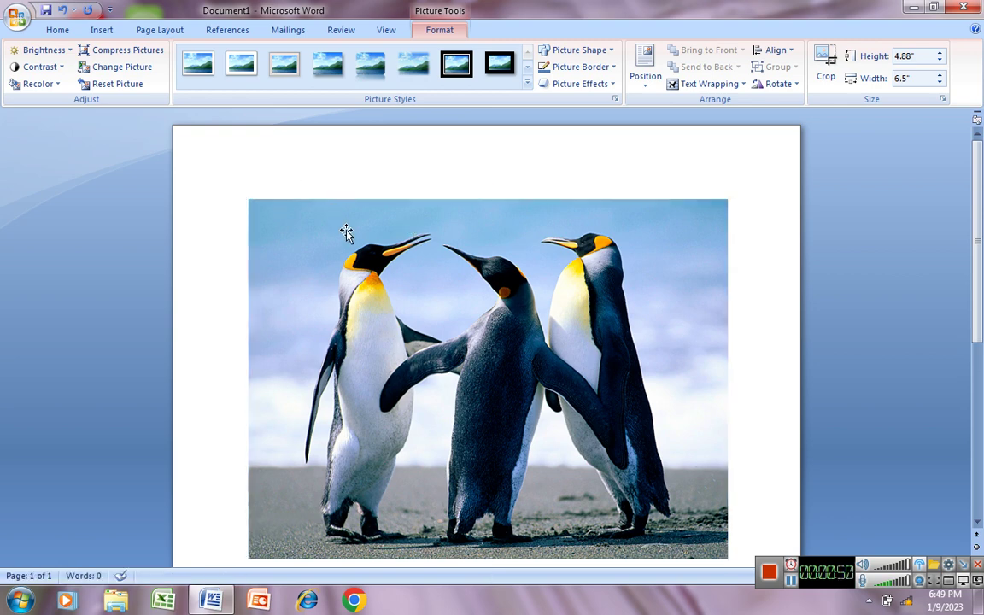
{"action": "mouse_move", "coordinate": [410, 231]}
{"action": "left_mouse_down"}
{"action": "mouse_move", "coordinate": [348, 239]}
{"action": "mouse_move", "coordinate": [348, 229]}
{"action": "left_mouse_up"}
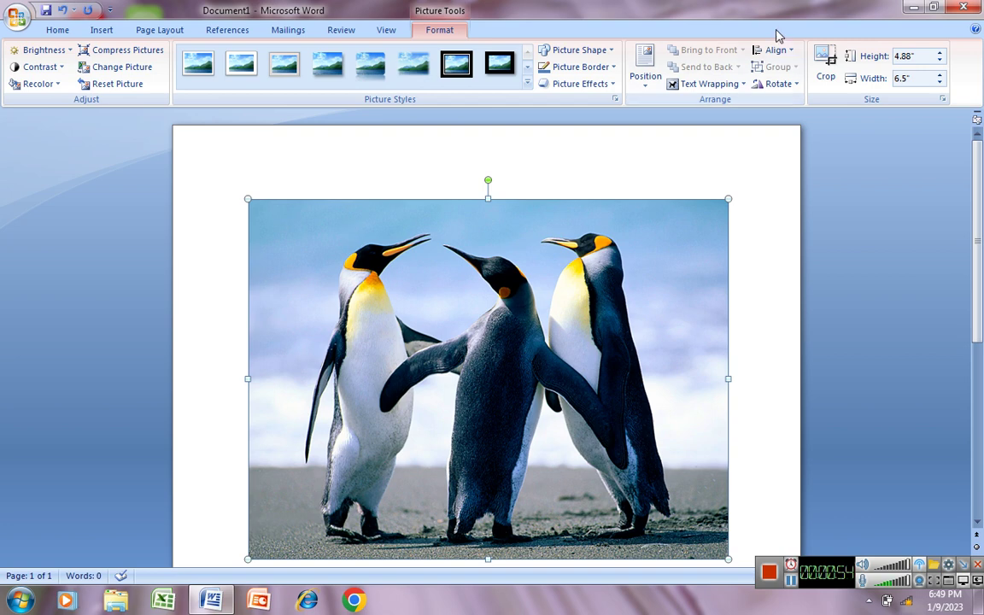
{"action": "left_click", "coordinate": [694, 86]}
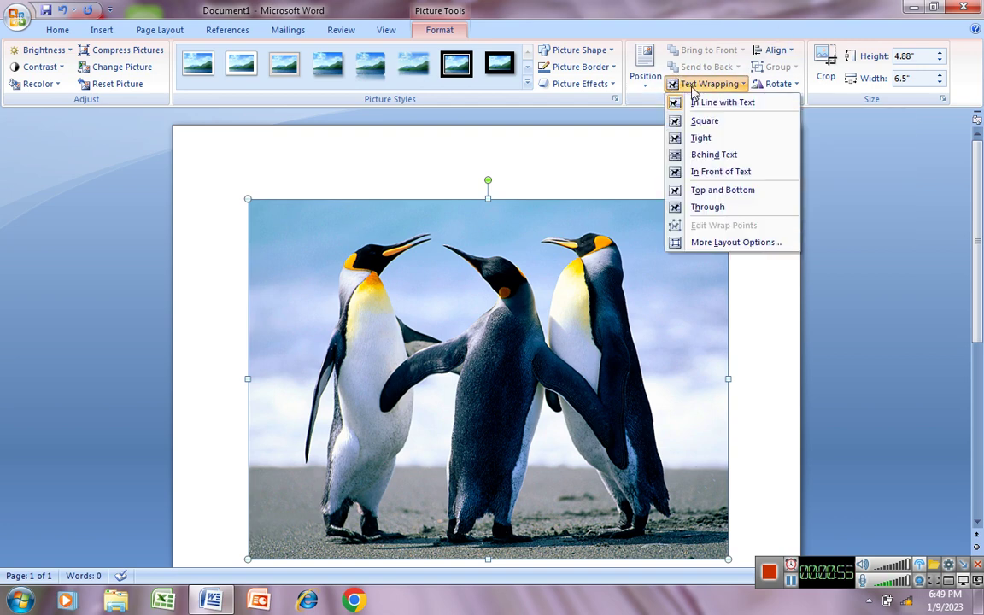
{"action": "left_click", "coordinate": [677, 173]}
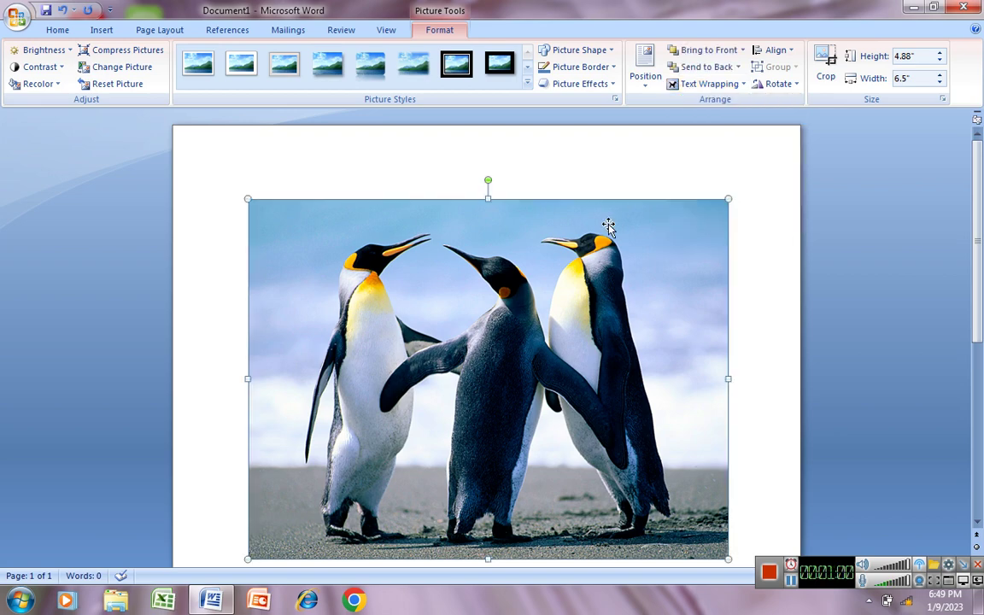
{"action": "left_click_drag", "start_coordinate": [564, 177], "coordinate": [519, 130]}
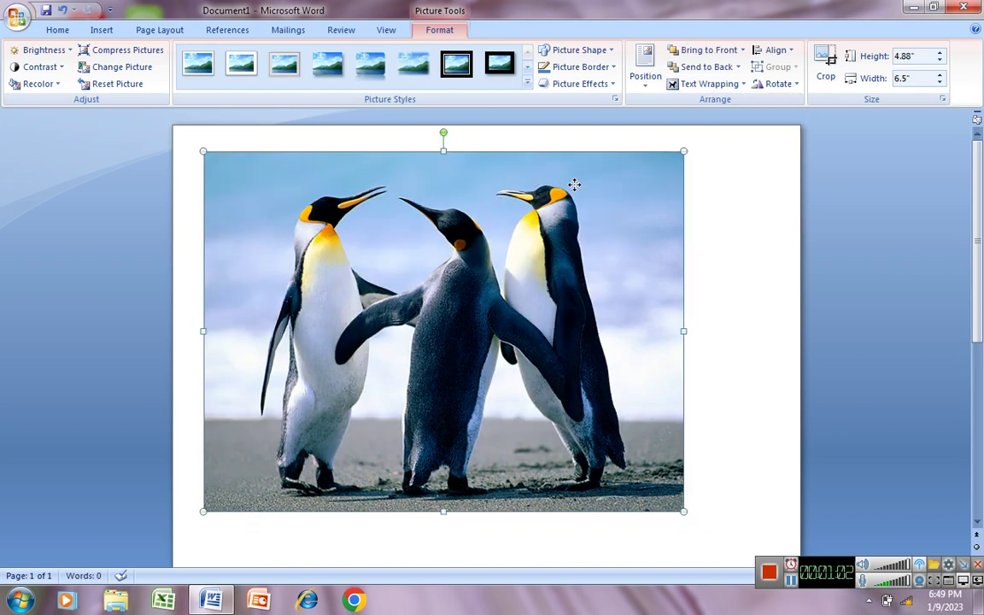
{"action": "left_click_drag", "start_coordinate": [573, 185], "coordinate": [658, 221]}
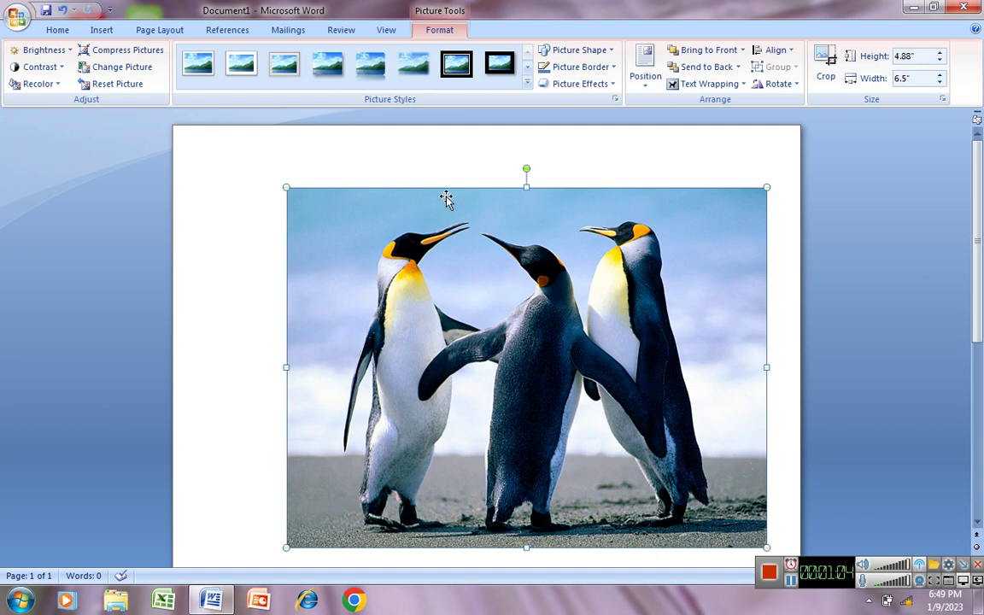
Open Microsoft Clip Organizer from the Clip Art pane.
{"action": "left_click", "coordinate": [102, 31]}
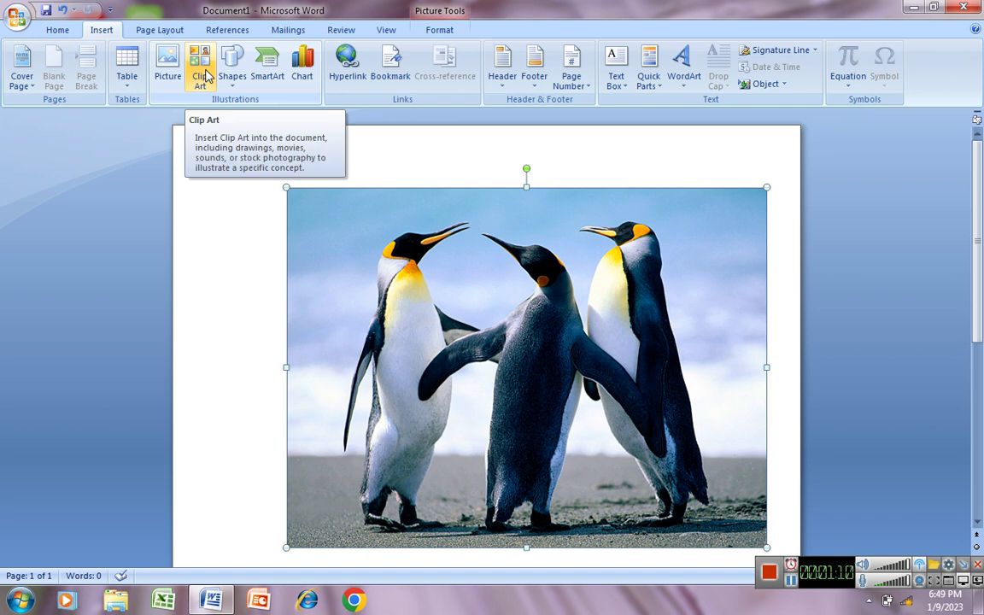
{"action": "left_click", "coordinate": [206, 75]}
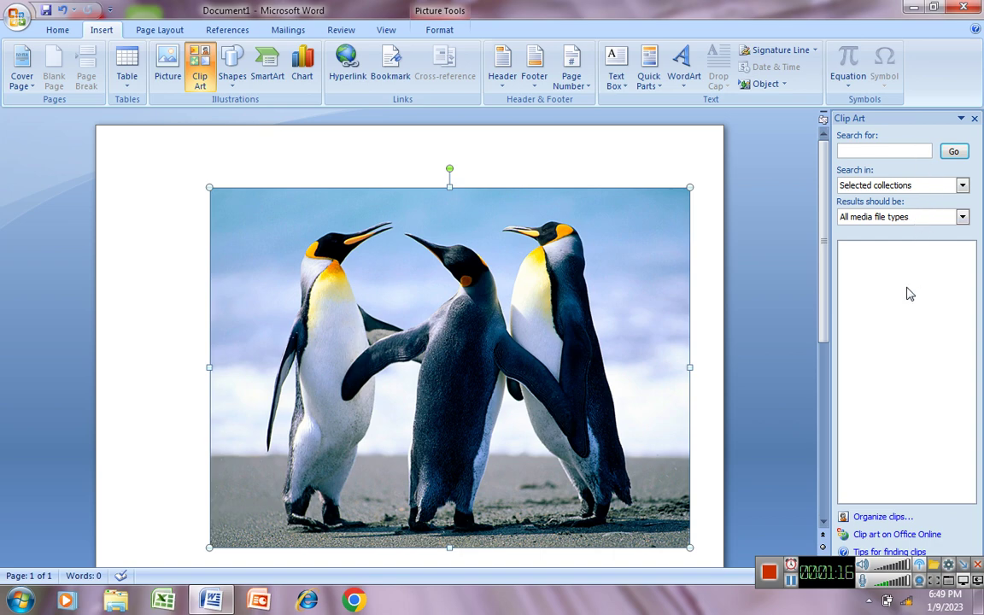
{"action": "left_click", "coordinate": [880, 518]}
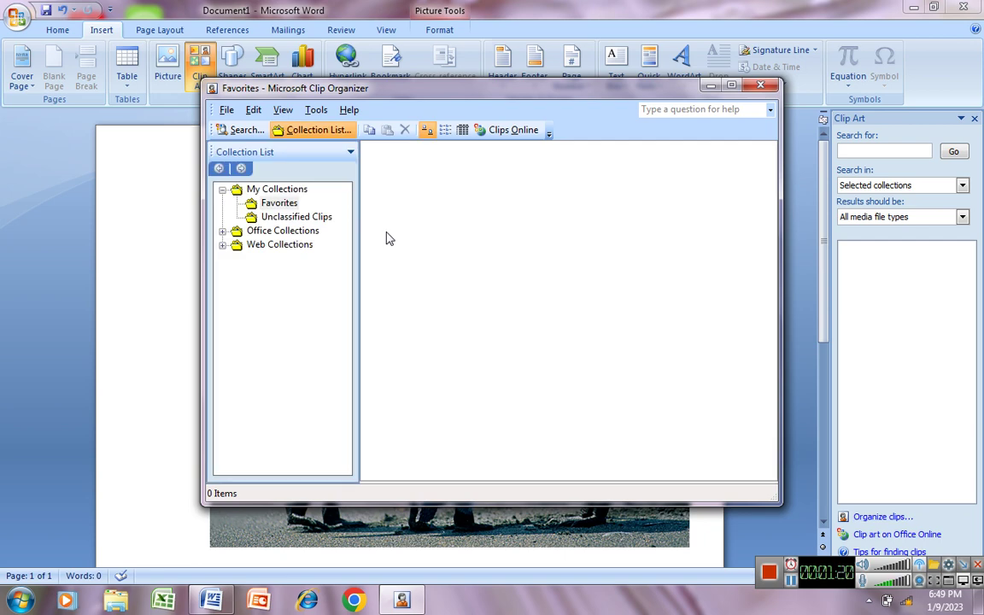
Copy the yellow tractor clip from Office Collections > Agriculture.
{"action": "left_click", "coordinate": [269, 205]}
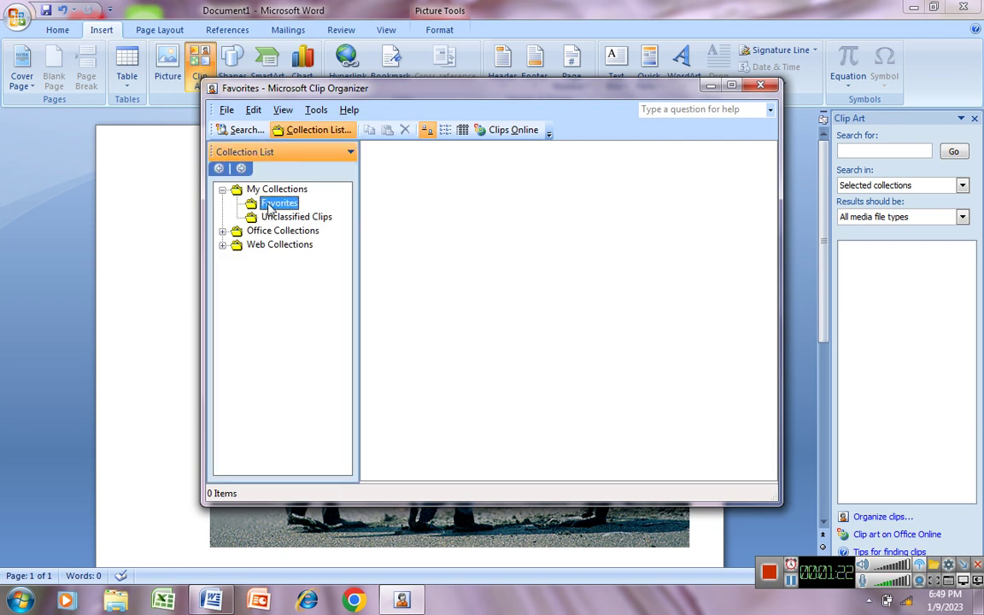
{"action": "left_click", "coordinate": [267, 232]}
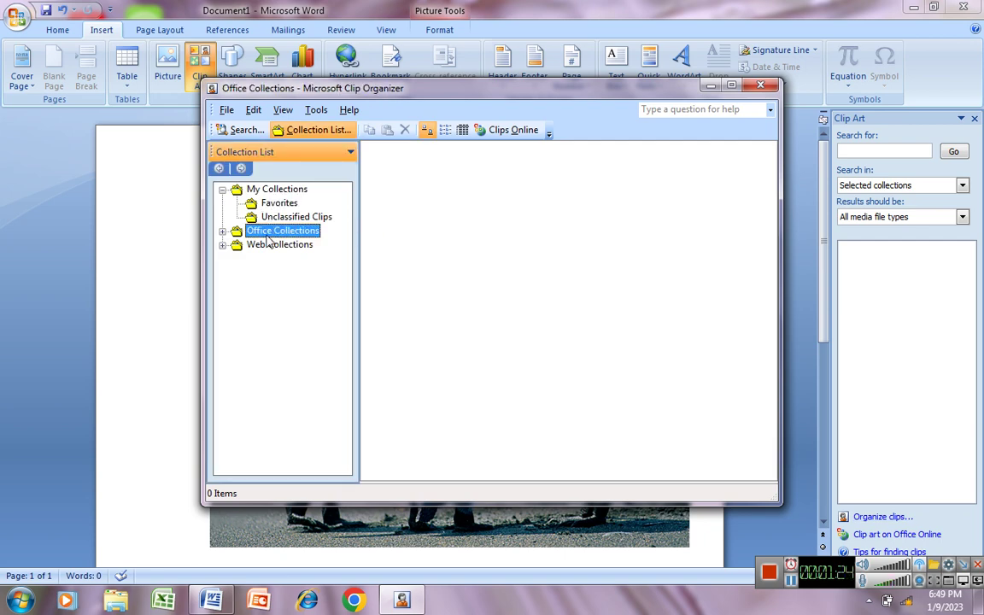
{"action": "left_click", "coordinate": [222, 231]}
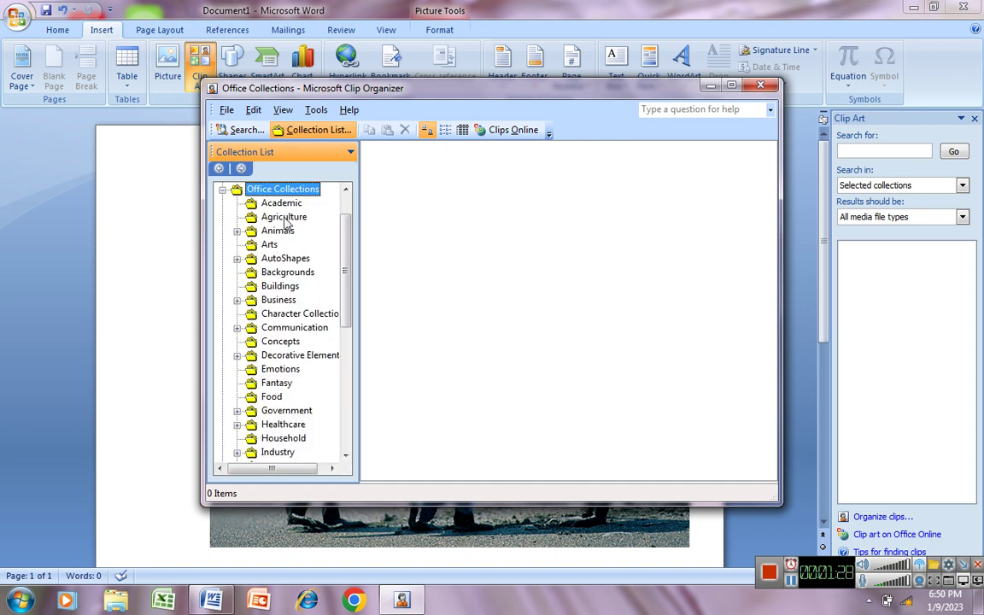
{"action": "left_click", "coordinate": [284, 219]}
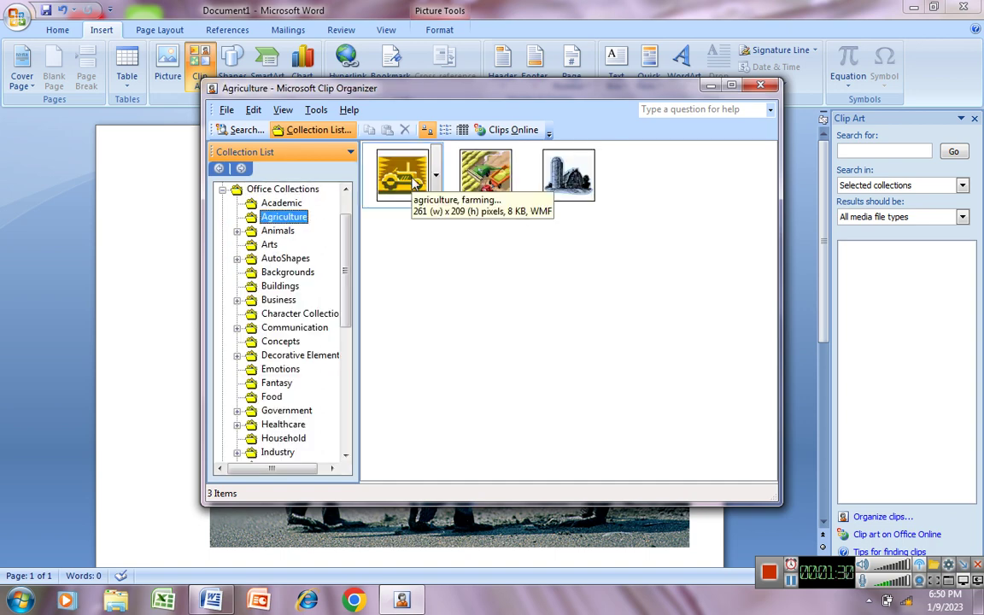
{"action": "left_click", "coordinate": [415, 184]}
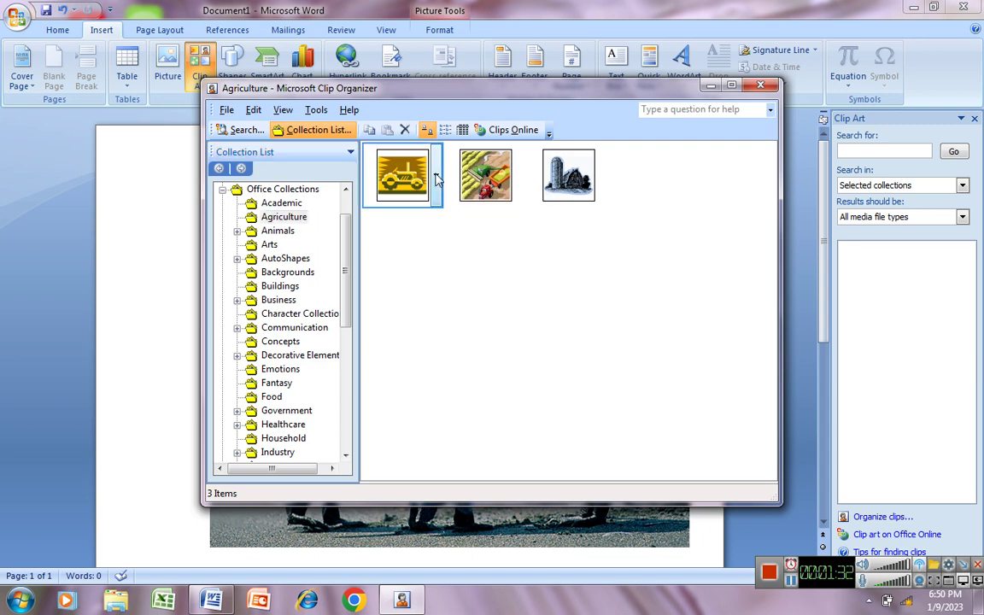
{"action": "left_click", "coordinate": [435, 176]}
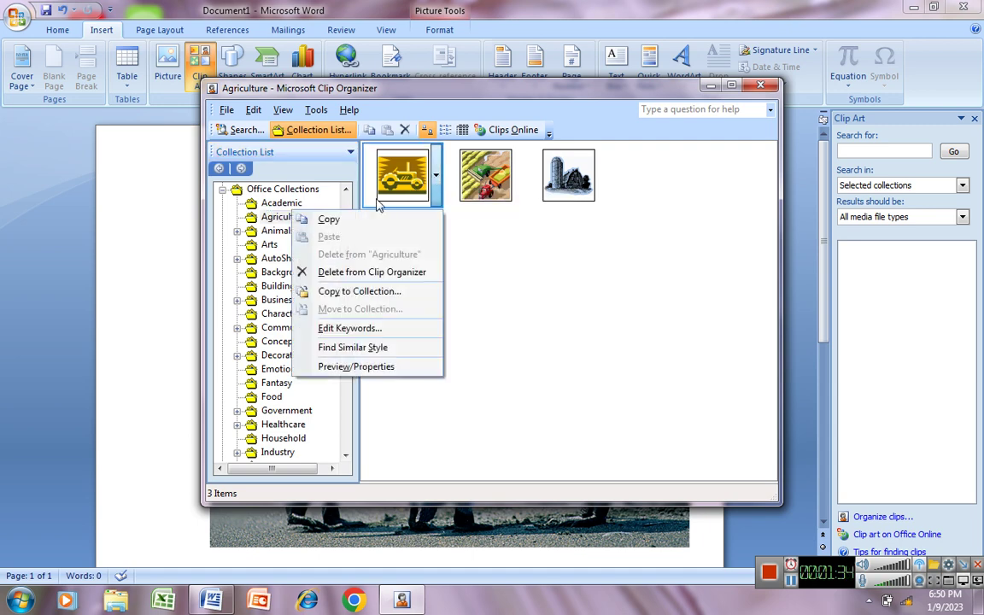
{"action": "left_click", "coordinate": [329, 219]}
Delete the penguin photo, paste the tractor clip art in its place, and enlarge it.
{"action": "left_click", "coordinate": [129, 239]}
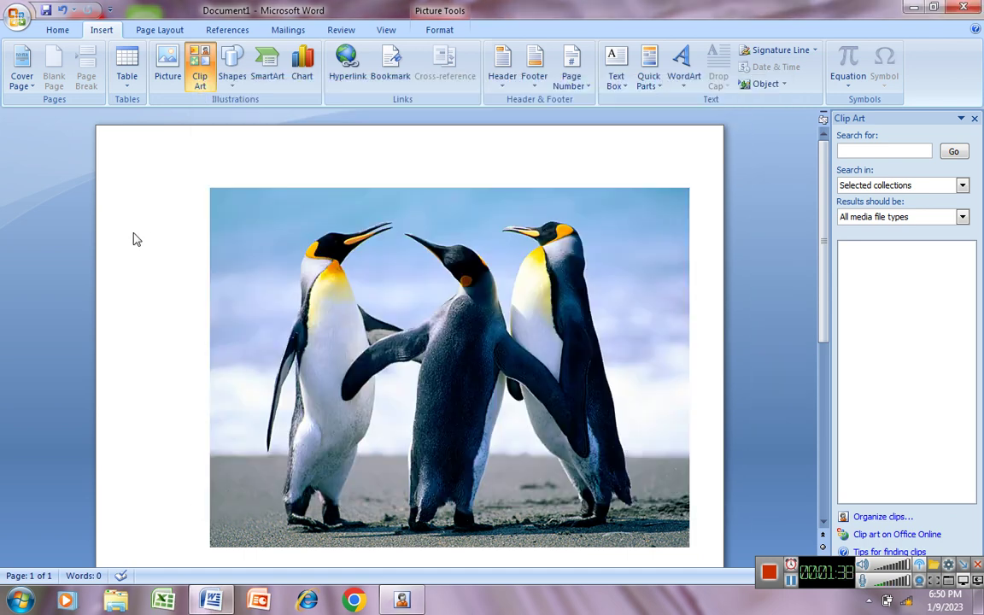
{"action": "left_click", "coordinate": [129, 239]}
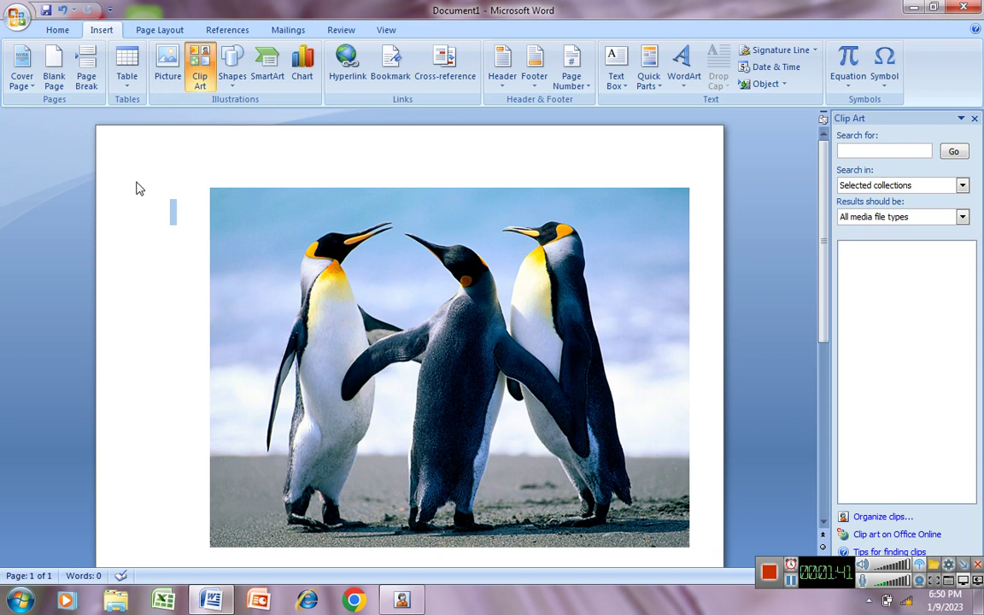
{"action": "left_click", "coordinate": [238, 202]}
{"action": "key", "text": "Delete"}
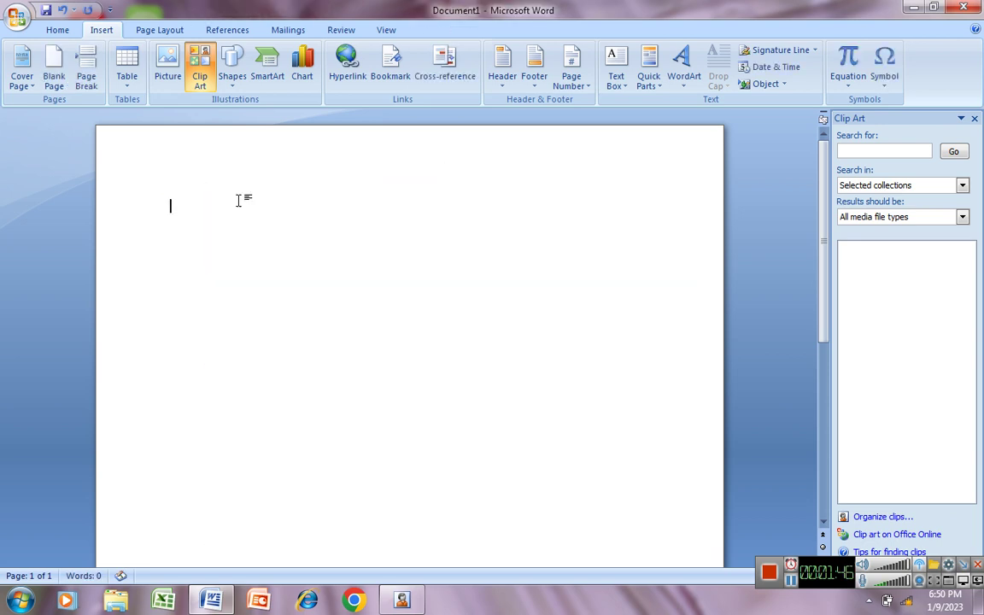
{"action": "right_click", "coordinate": [239, 201]}
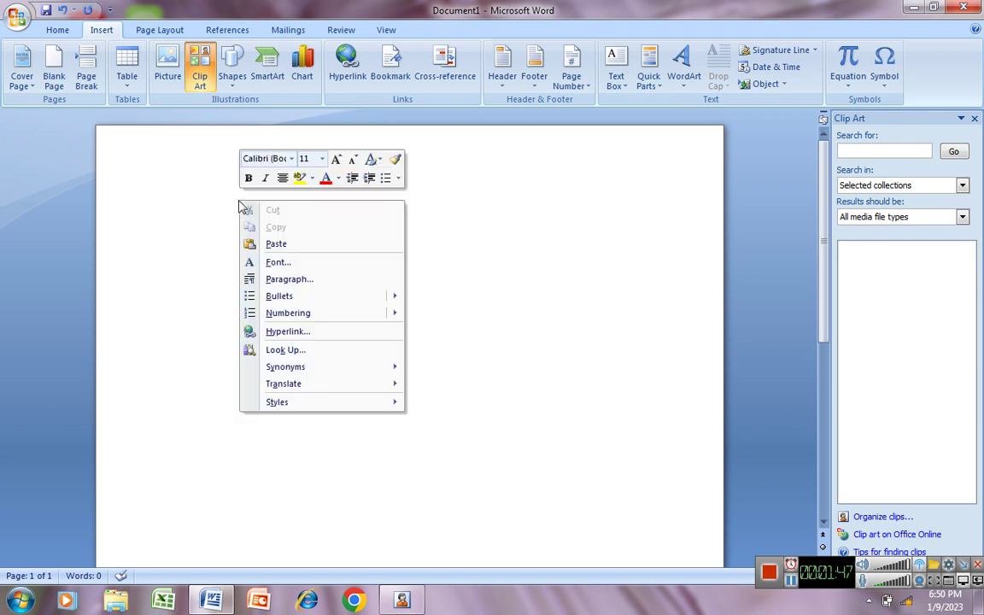
{"action": "left_click", "coordinate": [275, 244]}
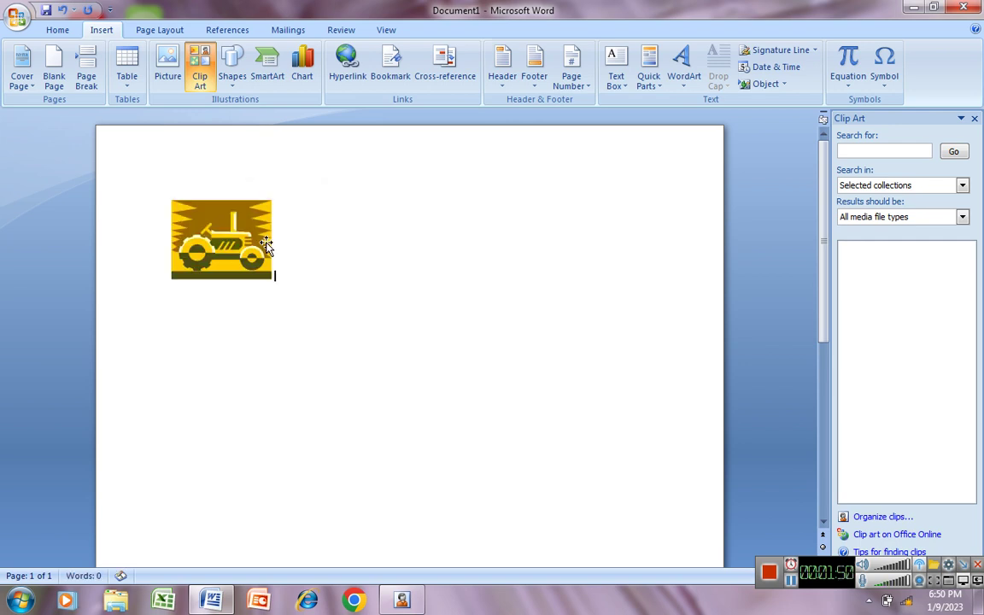
{"action": "left_click", "coordinate": [244, 239]}
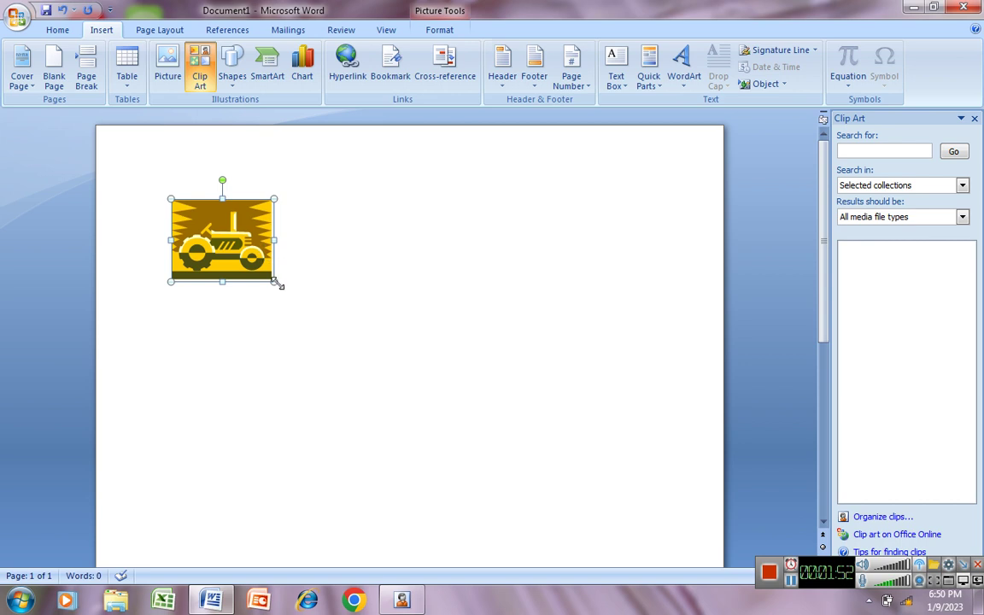
{"action": "left_click_drag", "start_coordinate": [275, 284], "coordinate": [358, 346]}
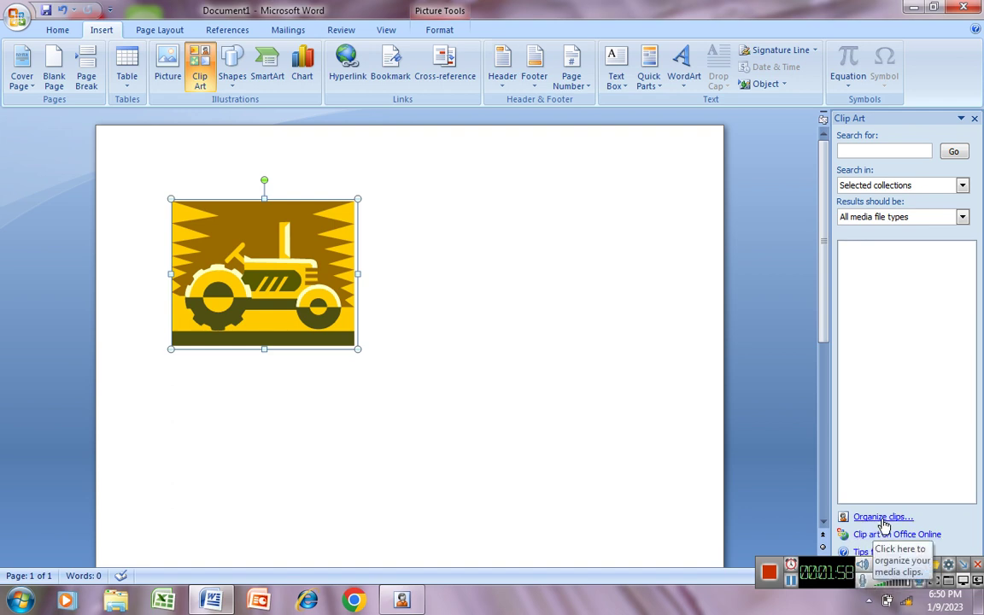
Browse Clip Organizer's Office Collections down to Animals > Domestic.
{"action": "left_click", "coordinate": [883, 517]}
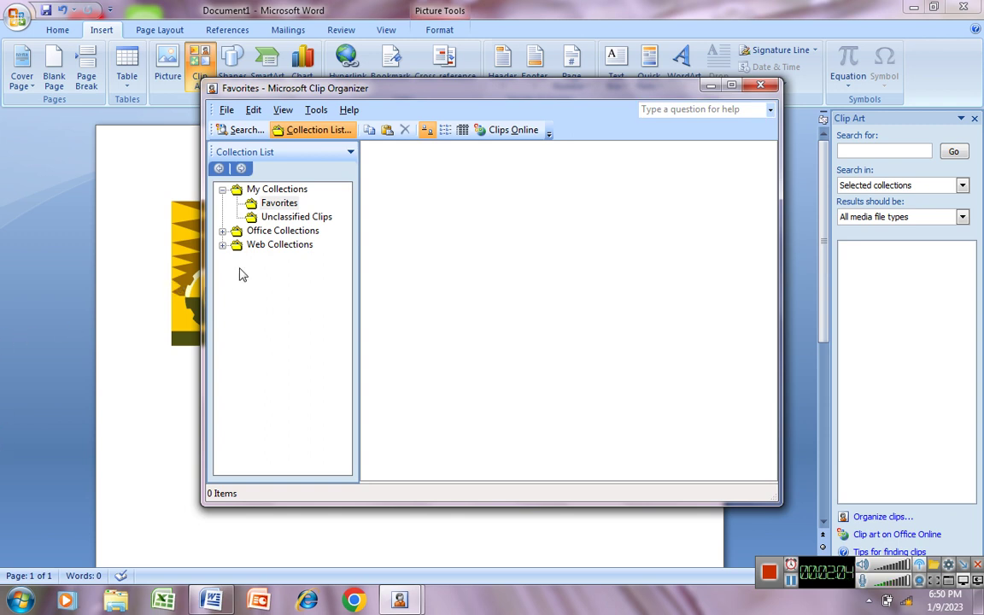
{"action": "left_click", "coordinate": [296, 218]}
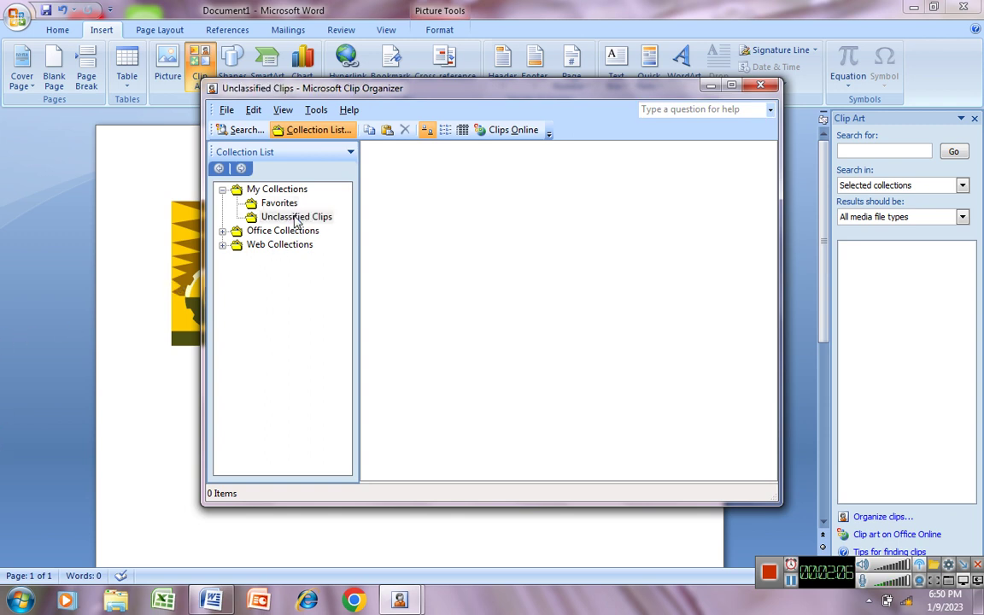
{"action": "left_click", "coordinate": [289, 205]}
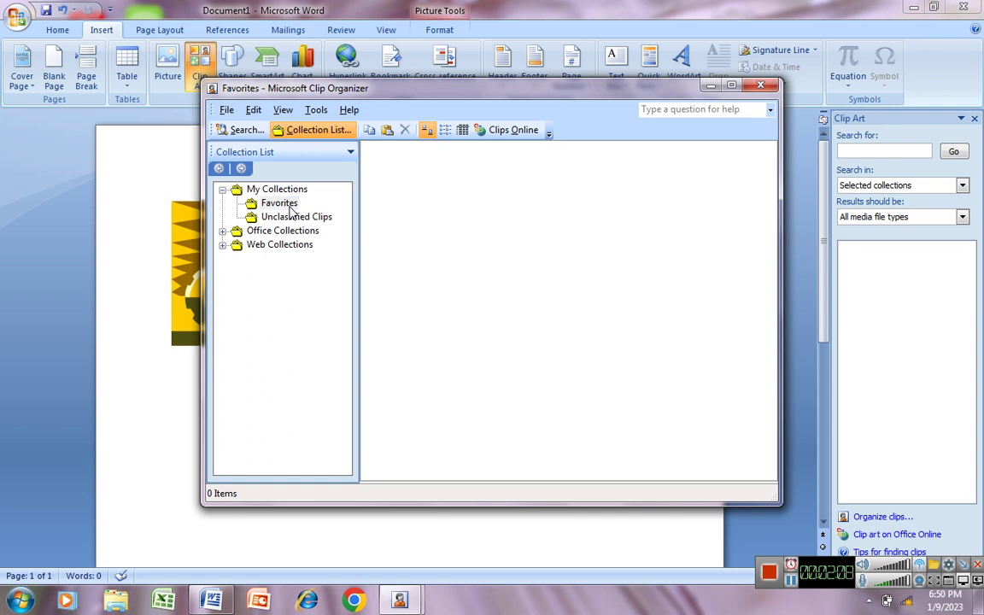
{"action": "left_click", "coordinate": [265, 234]}
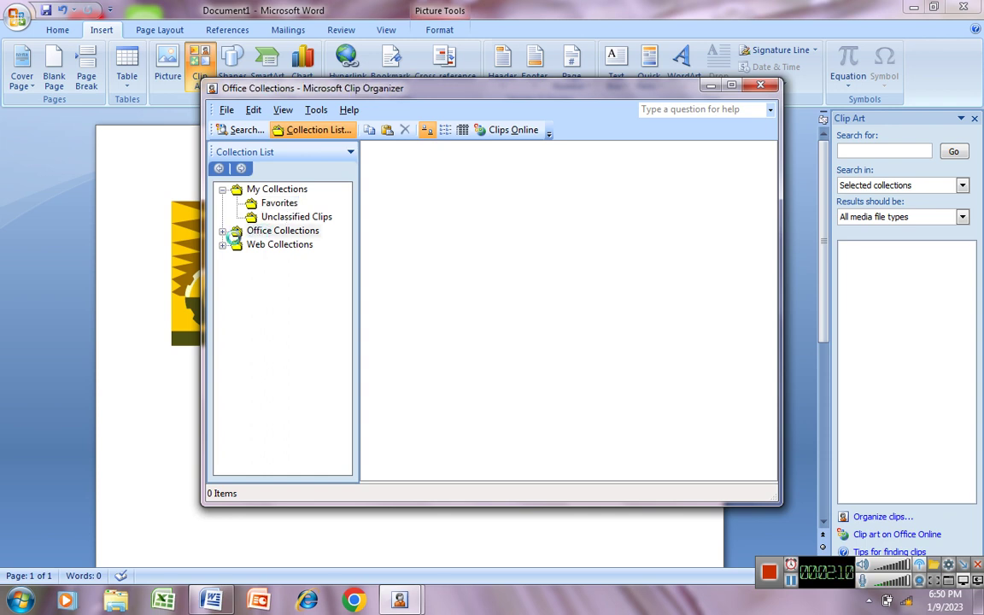
{"action": "left_click", "coordinate": [222, 232]}
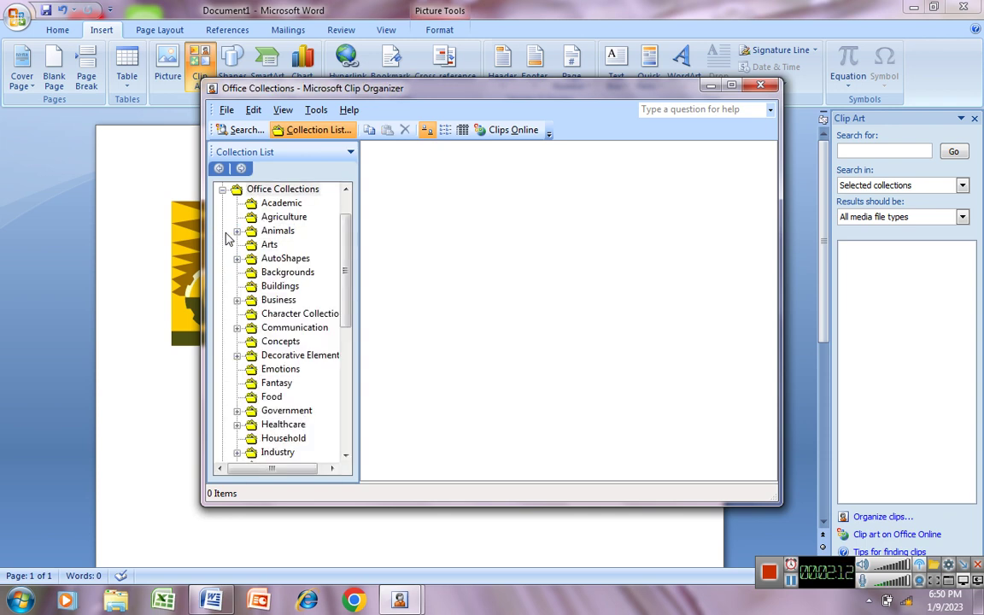
{"action": "left_click", "coordinate": [267, 245]}
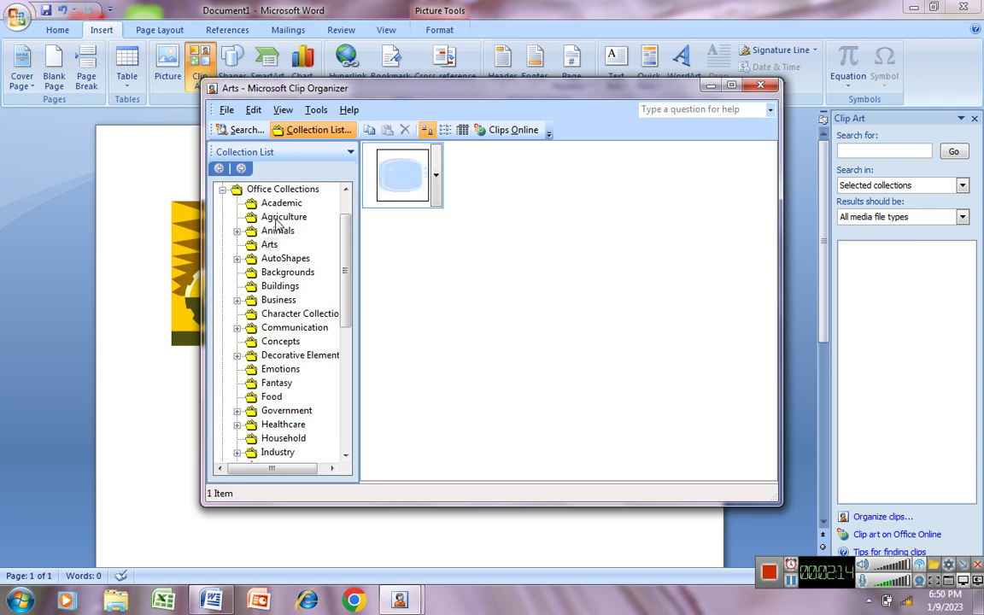
{"action": "left_click", "coordinate": [268, 230]}
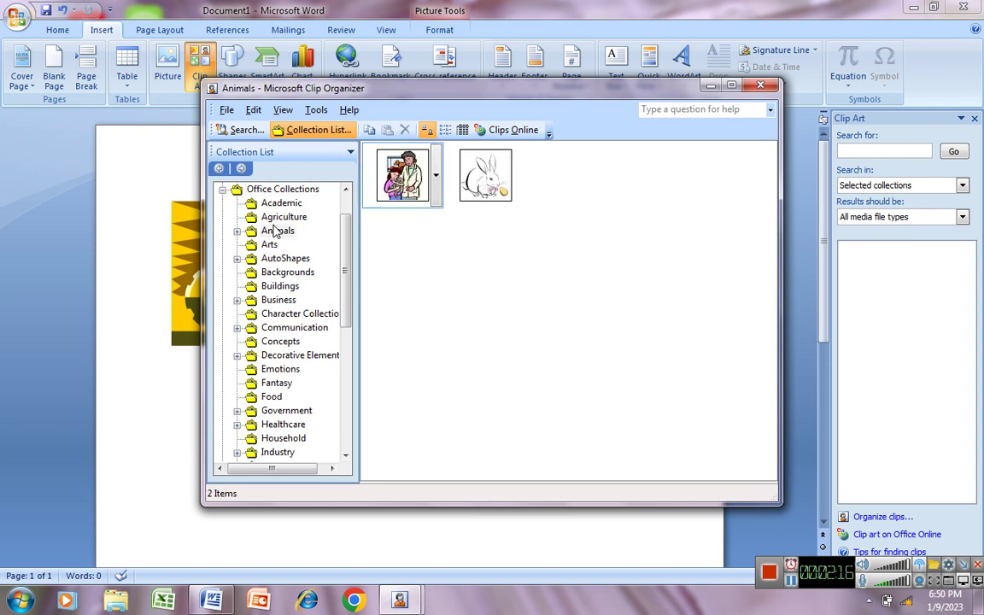
{"action": "left_click", "coordinate": [235, 231]}
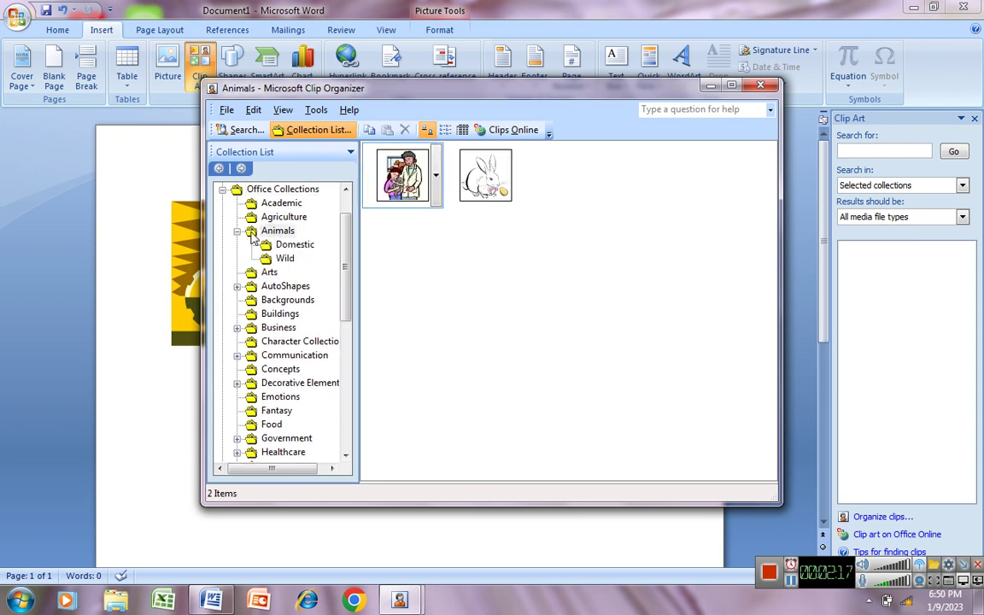
{"action": "left_click", "coordinate": [284, 259]}
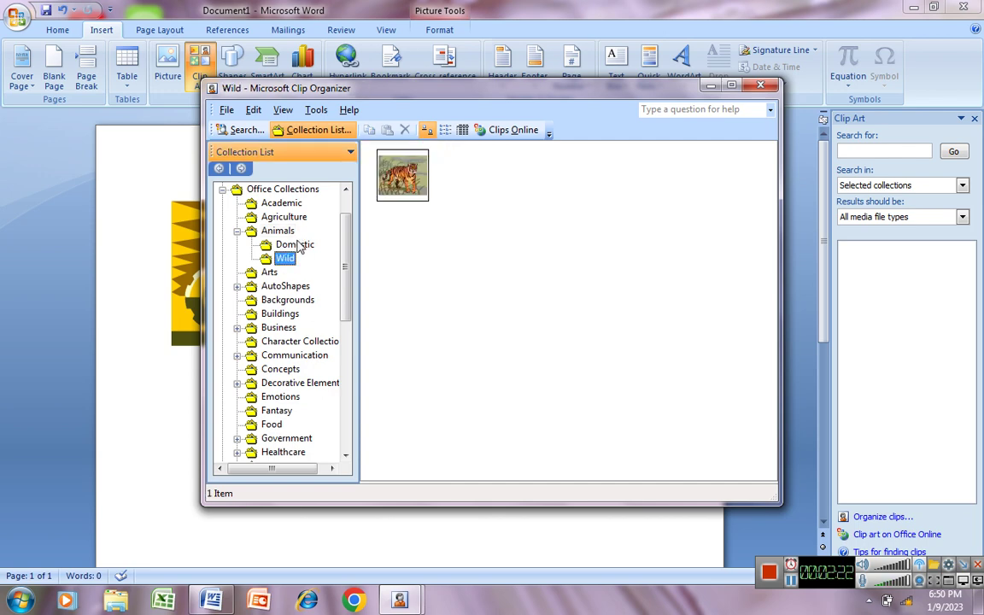
{"action": "left_click", "coordinate": [296, 246]}
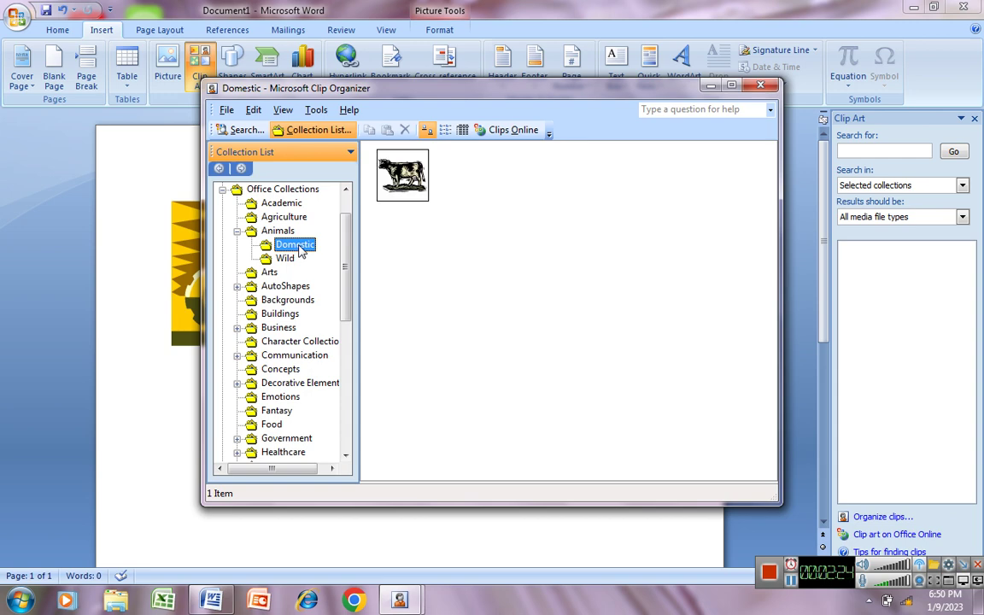
Copy the black-and-white cow clip.
{"action": "left_click", "coordinate": [423, 181]}
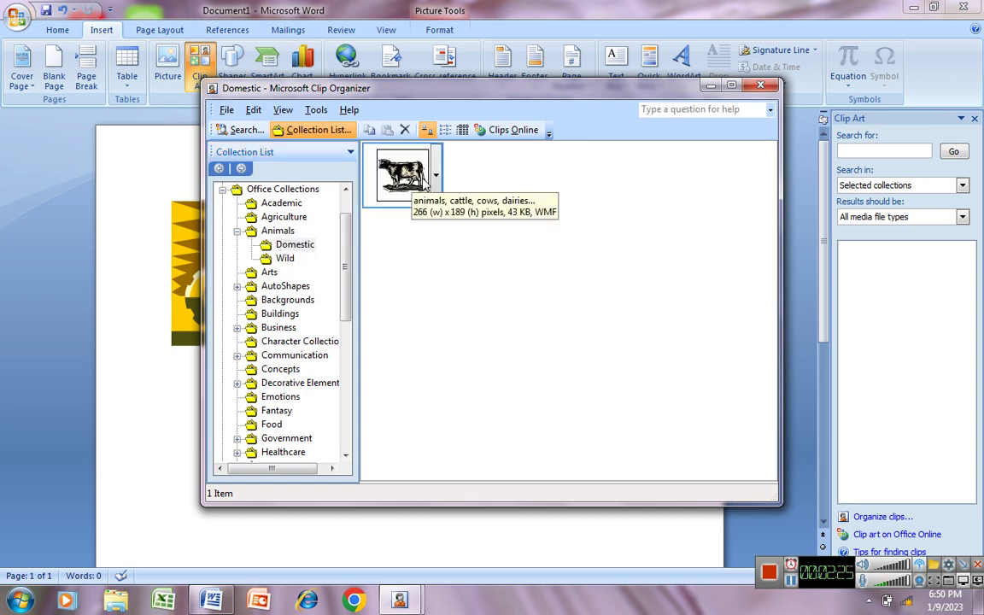
{"action": "left_click", "coordinate": [437, 175]}
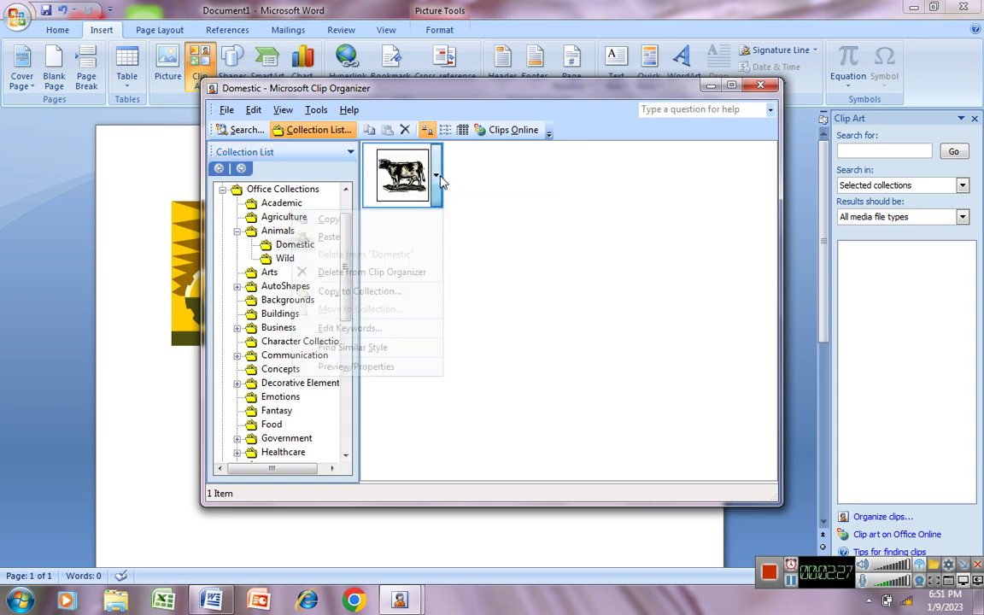
{"action": "left_click", "coordinate": [399, 191]}
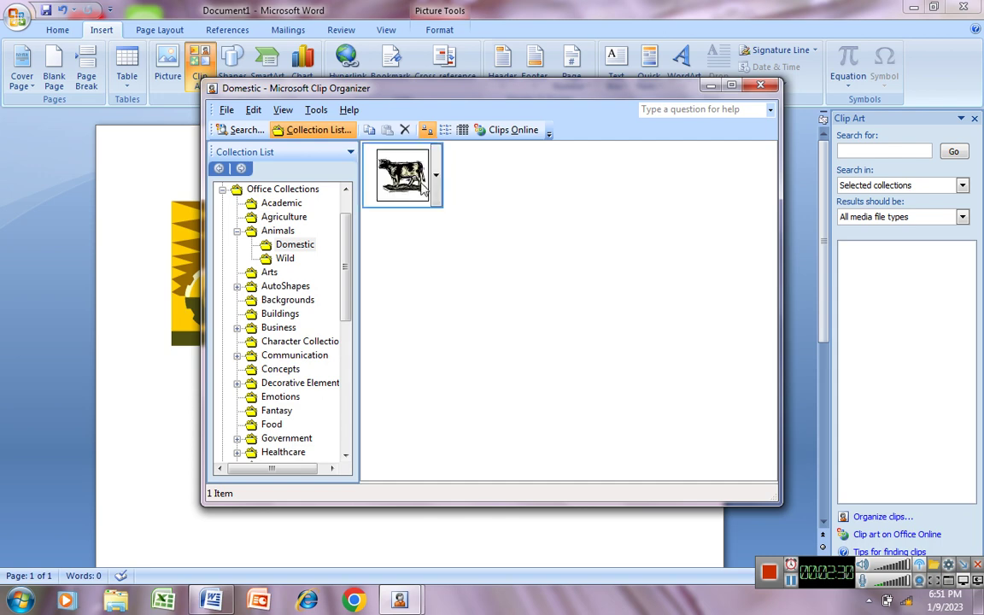
{"action": "left_click", "coordinate": [438, 182]}
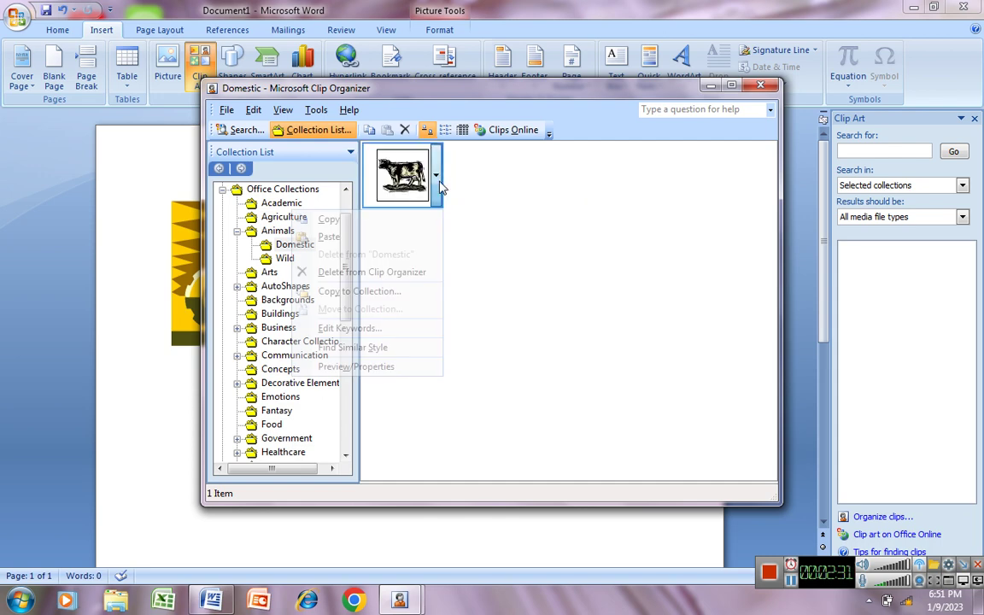
{"action": "left_click", "coordinate": [330, 220]}
Paste the cow clip beside the tractor on the Word page.
{"action": "left_click", "coordinate": [159, 162]}
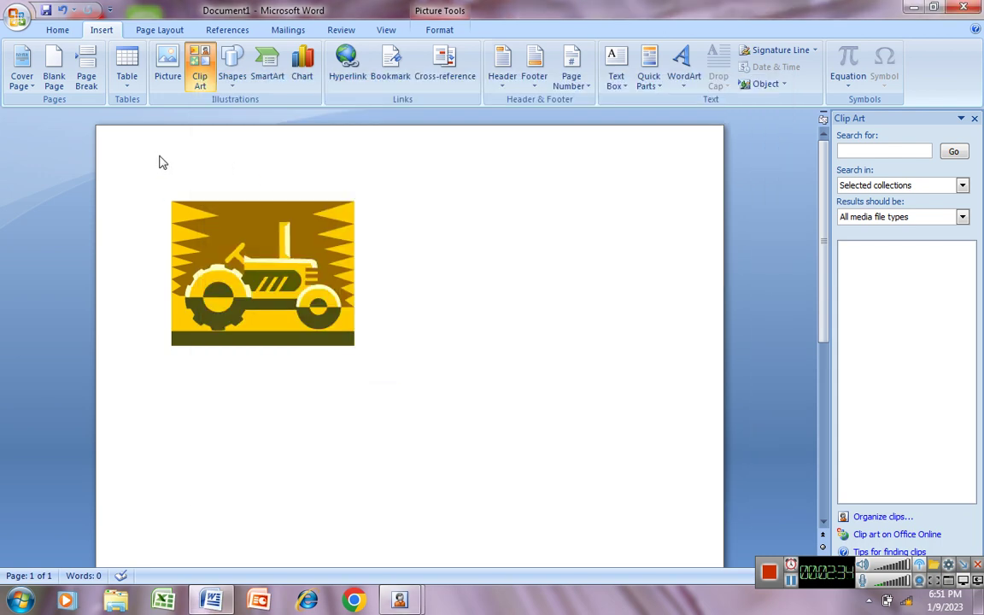
{"action": "left_click", "coordinate": [602, 334]}
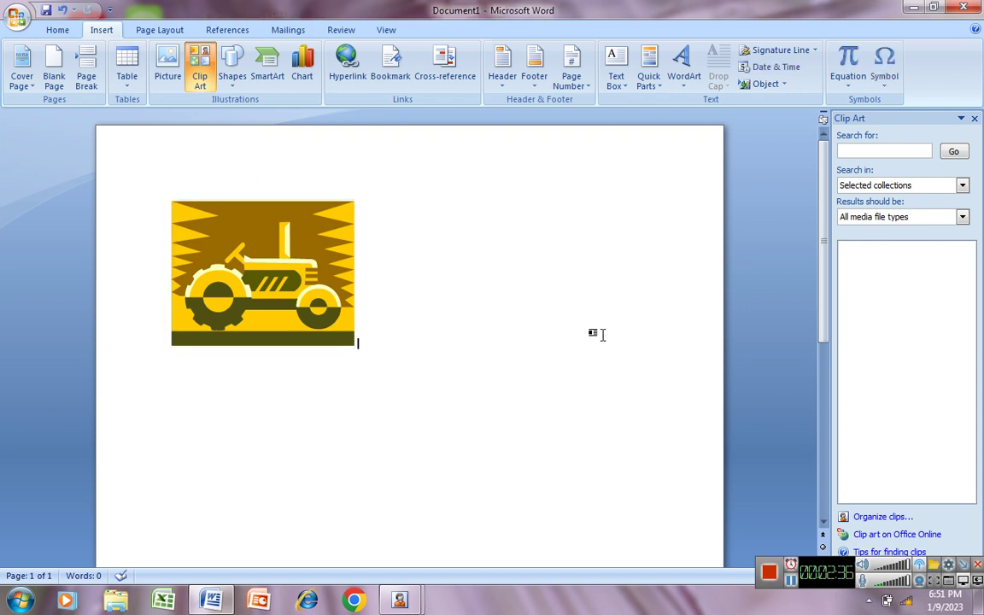
{"action": "right_click", "coordinate": [506, 262]}
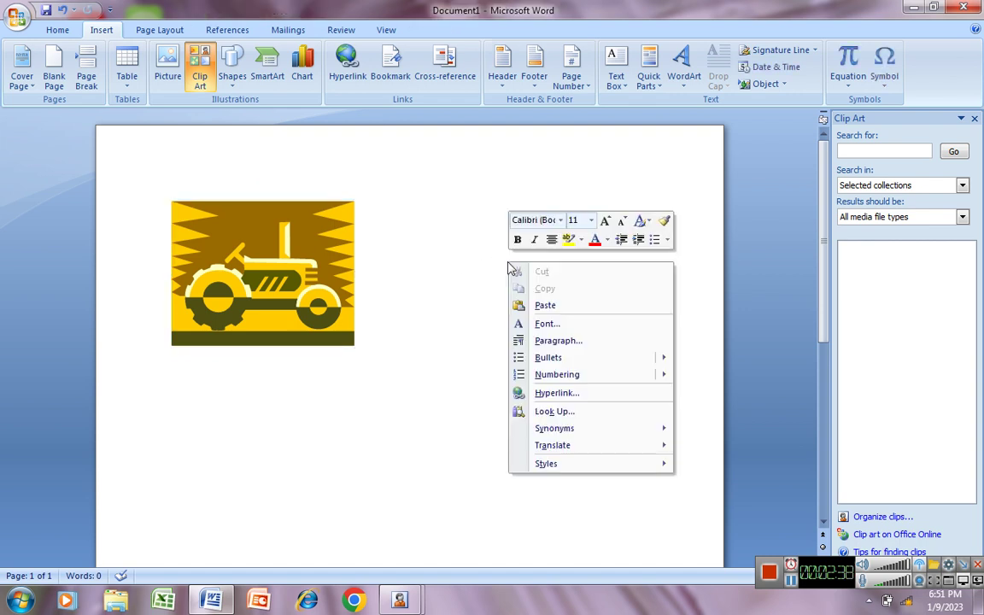
{"action": "left_click", "coordinate": [543, 305]}
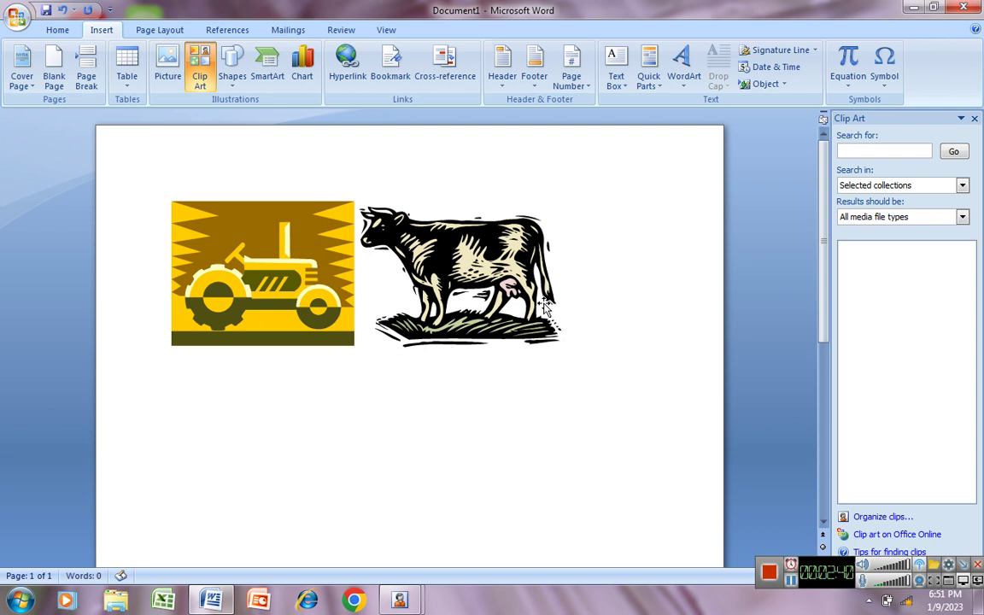
{"action": "left_click", "coordinate": [503, 282]}
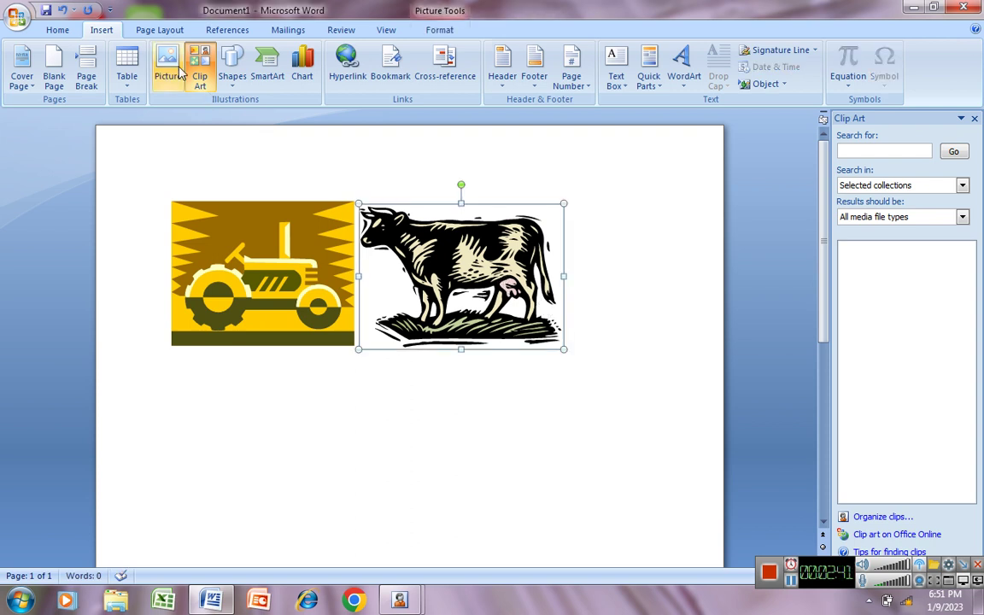
Draw a rectangle below the tractor and give it a blue shape style.
{"action": "left_click", "coordinate": [231, 86]}
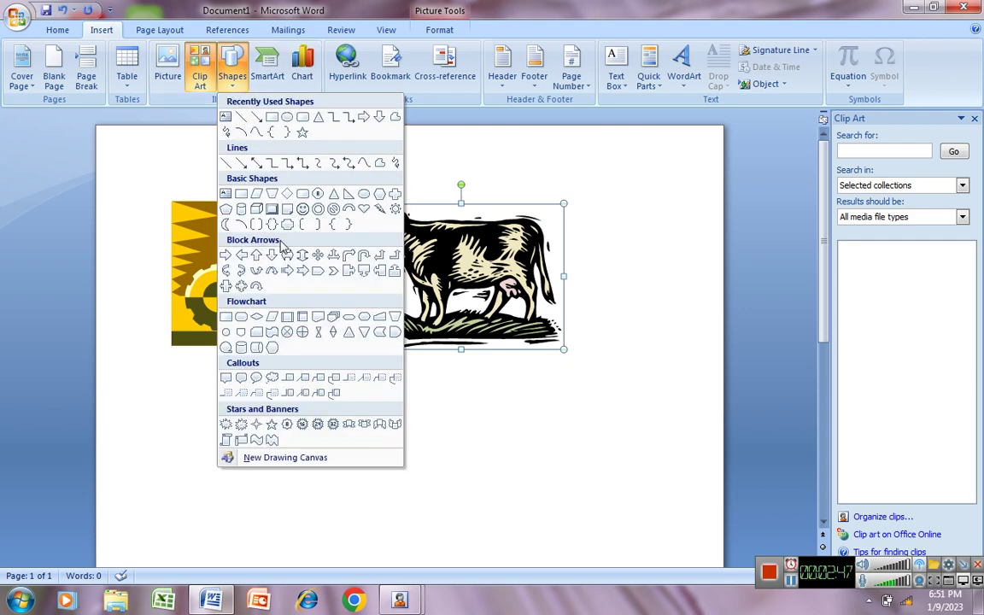
{"action": "left_click", "coordinate": [272, 118]}
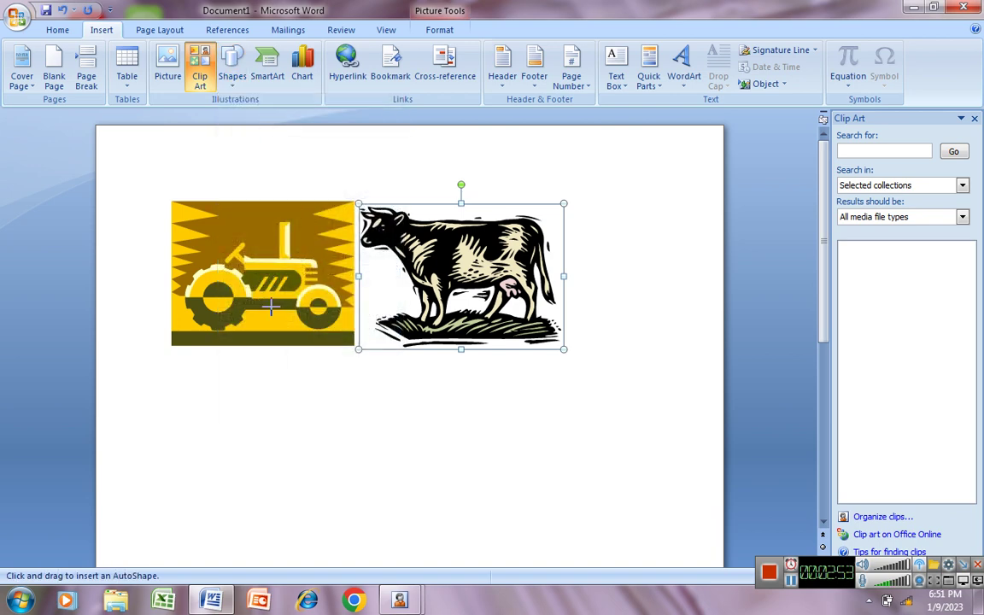
{"action": "left_click_drag", "start_coordinate": [249, 390], "coordinate": [366, 464]}
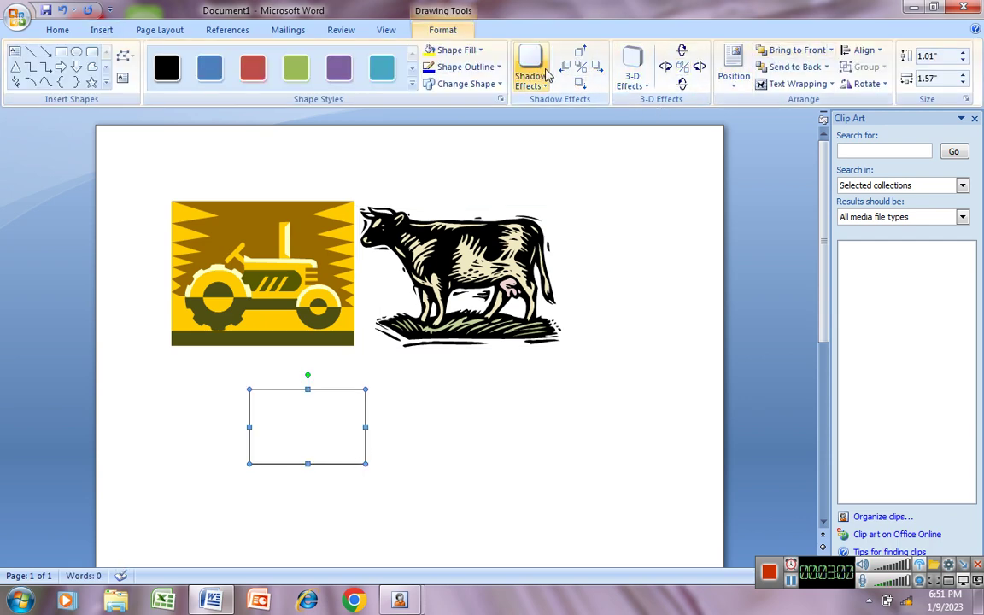
{"action": "left_click", "coordinate": [209, 69]}
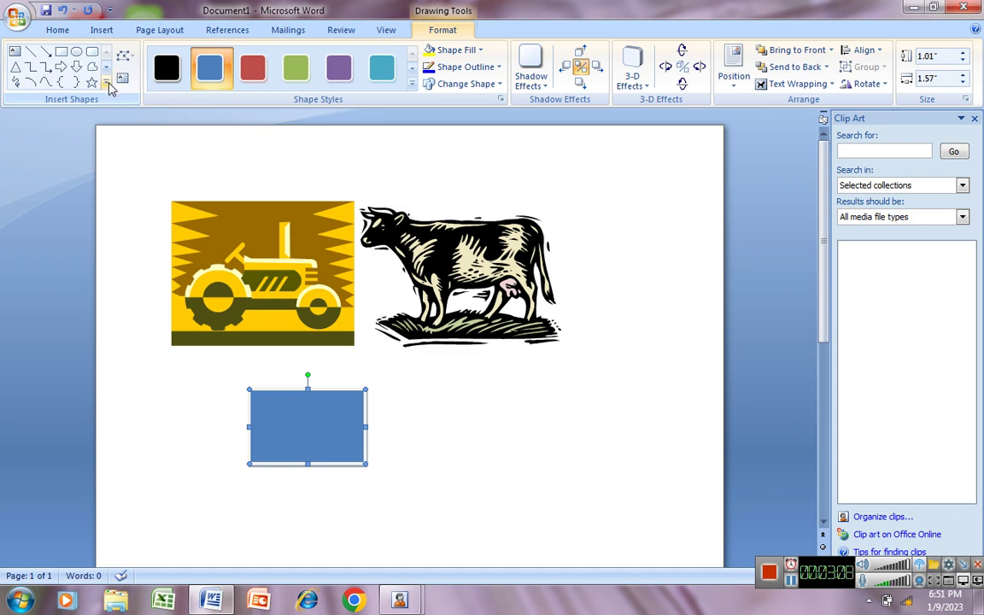
{"action": "left_click", "coordinate": [107, 83]}
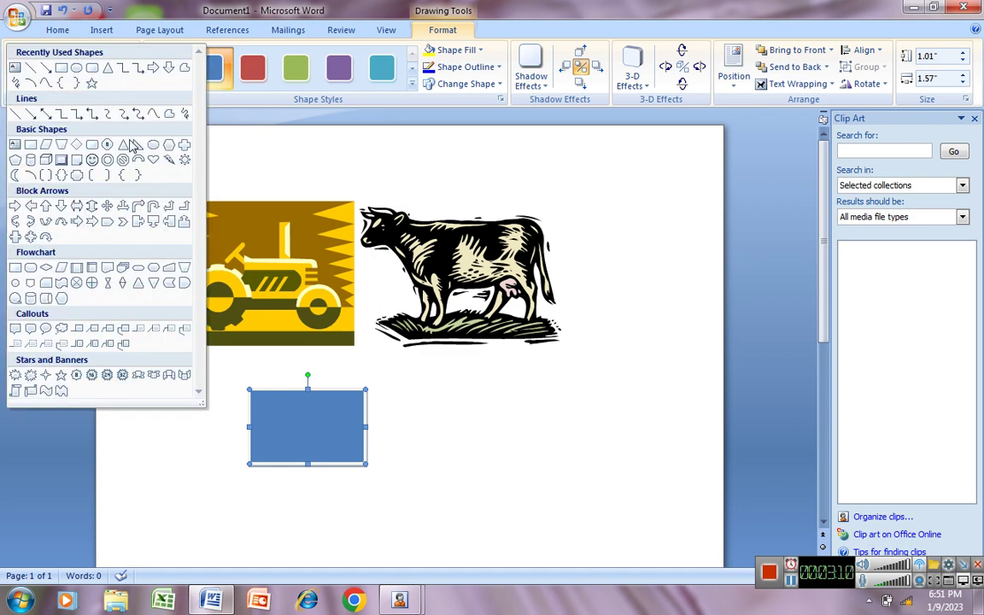
{"action": "left_click", "coordinate": [92, 161]}
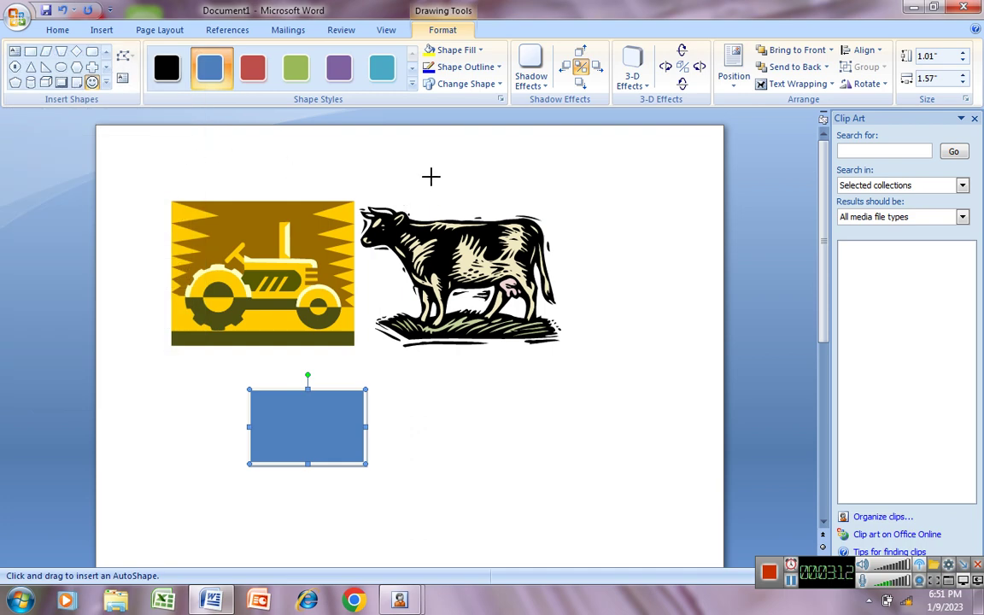
Draw a small smiley above the cow with blue fill, red outline, and shadow nudged right twice.
{"action": "left_click_drag", "start_coordinate": [430, 167], "coordinate": [484, 205]}
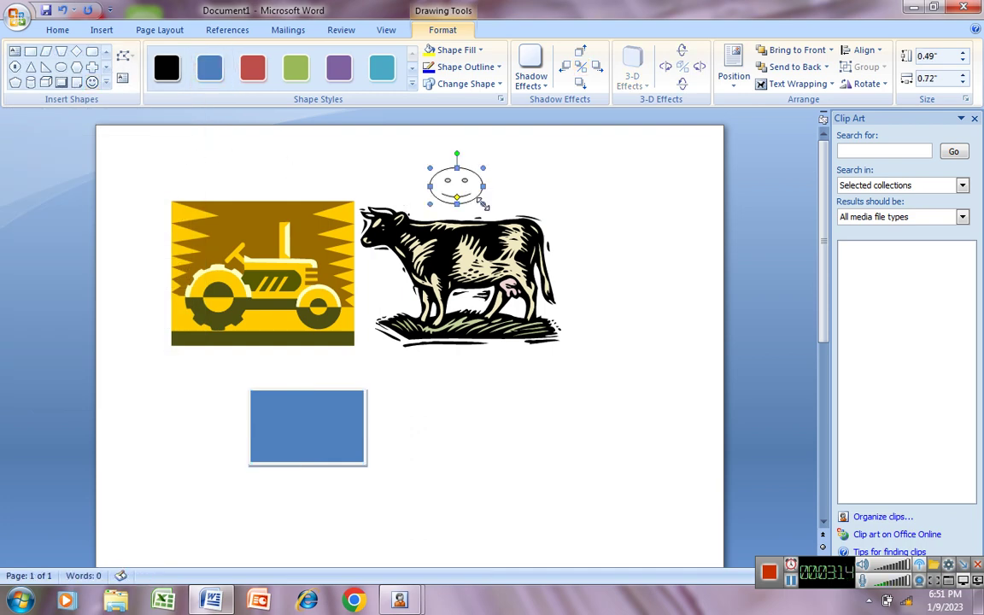
{"action": "left_click", "coordinate": [530, 79]}
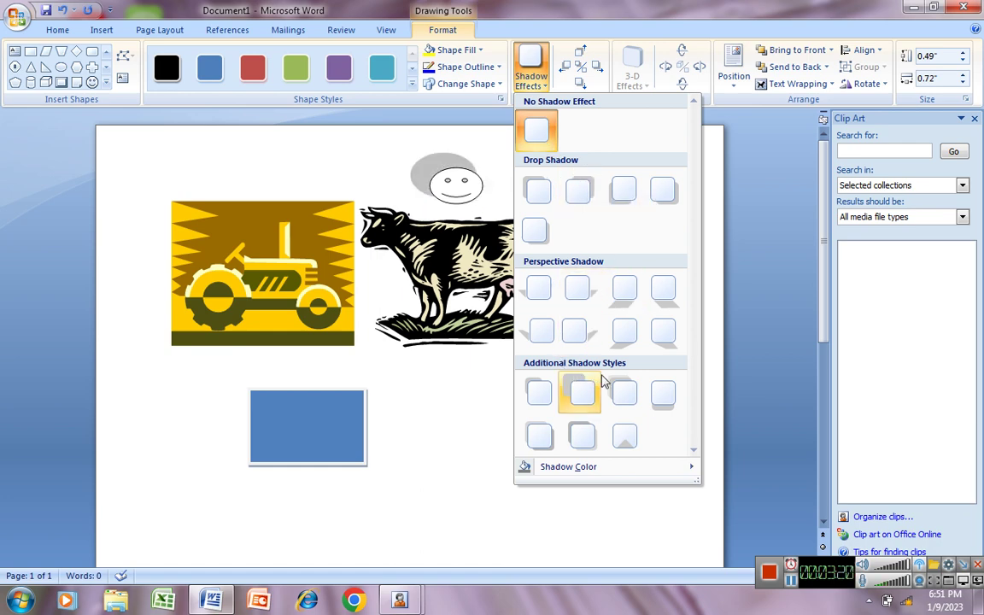
{"action": "left_click", "coordinate": [481, 51]}
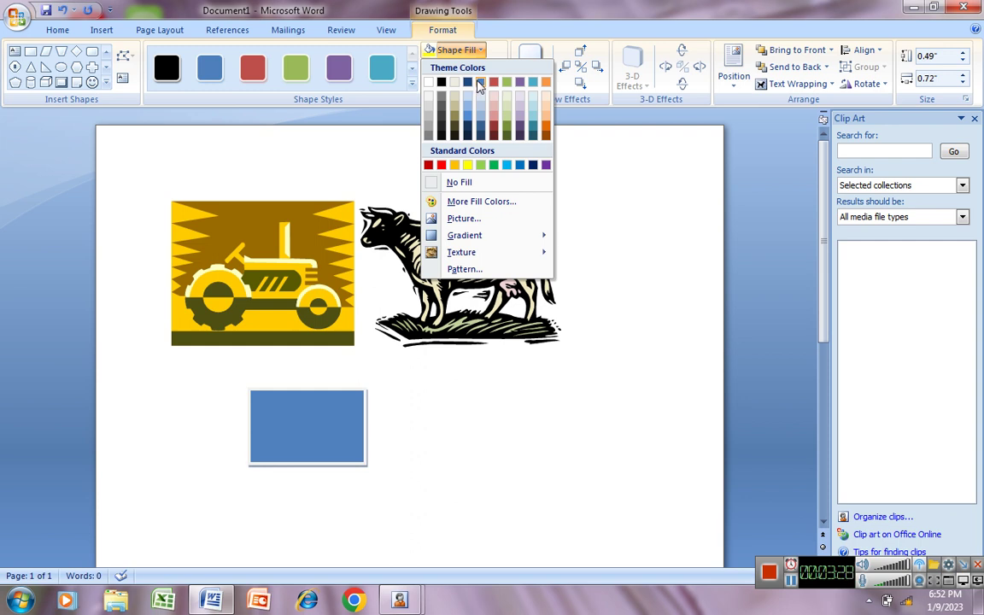
{"action": "left_click", "coordinate": [481, 82]}
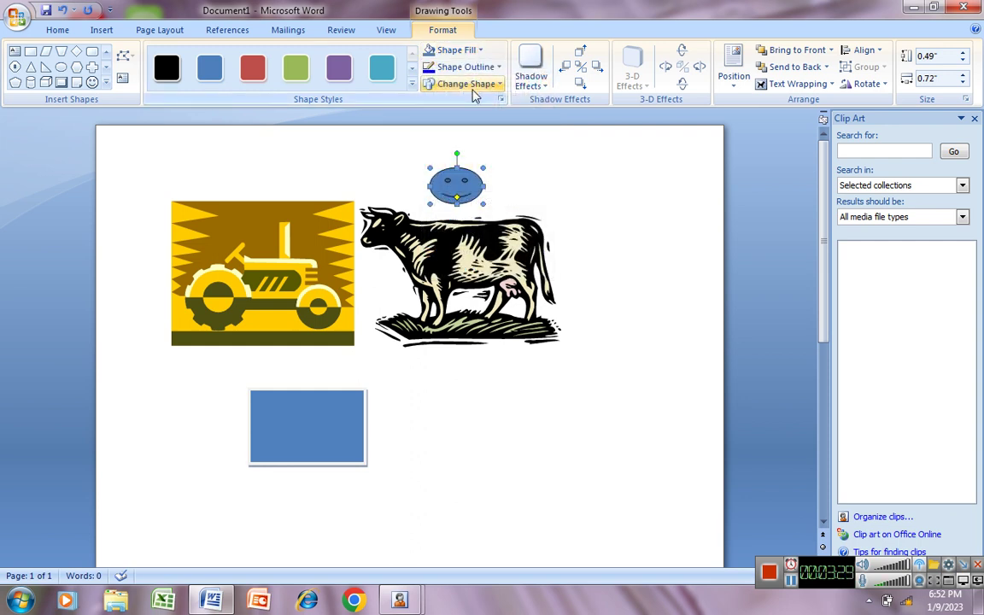
{"action": "left_click", "coordinate": [483, 66]}
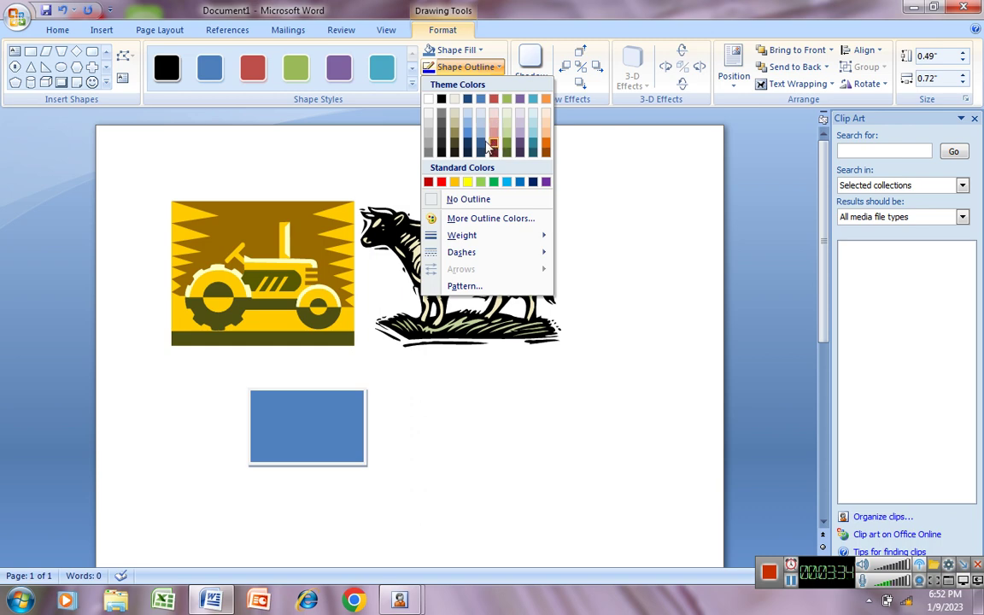
{"action": "left_click", "coordinate": [442, 181]}
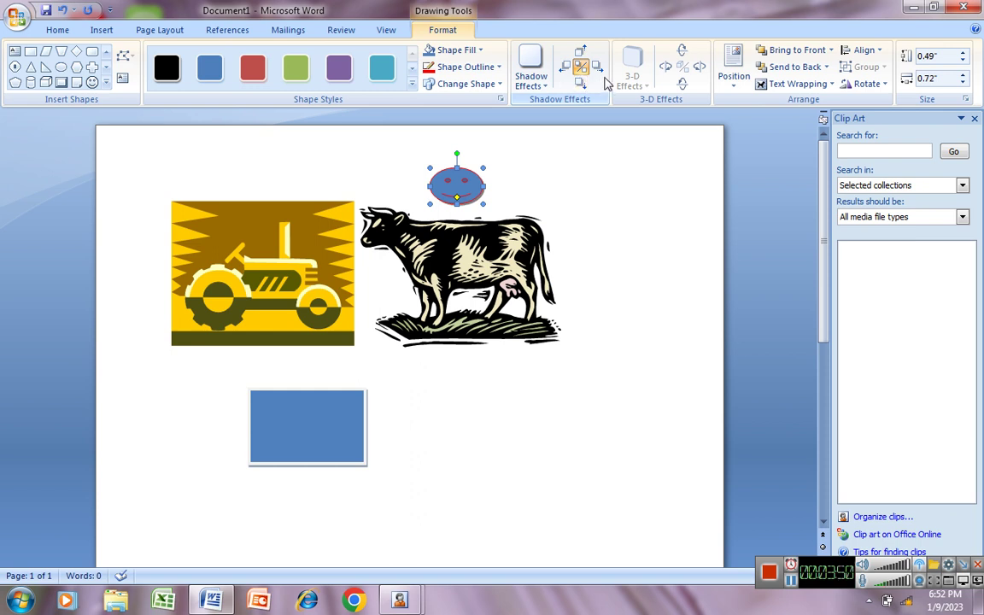
{"action": "left_click", "coordinate": [599, 72]}
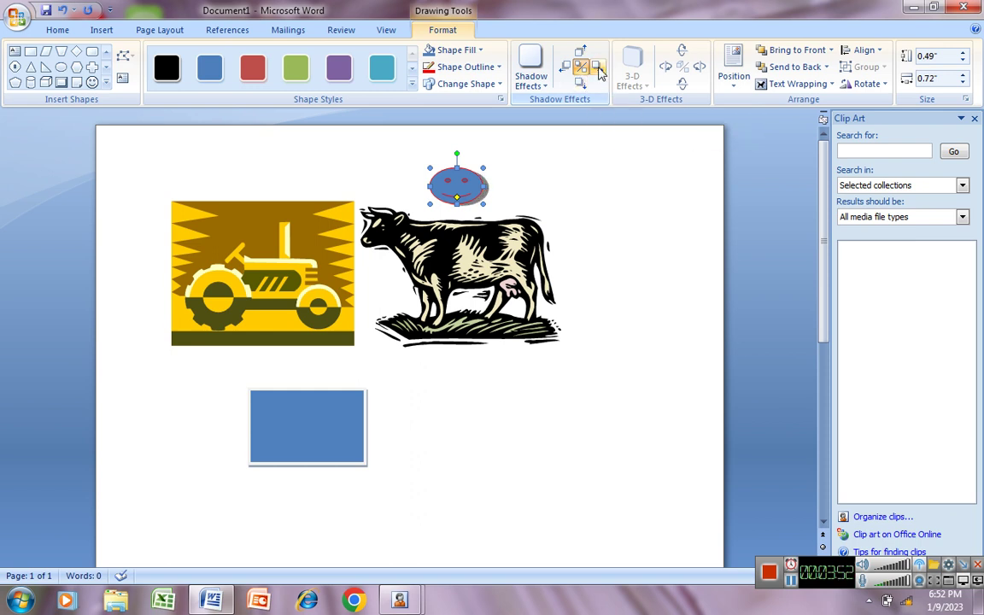
{"action": "left_click", "coordinate": [600, 72]}
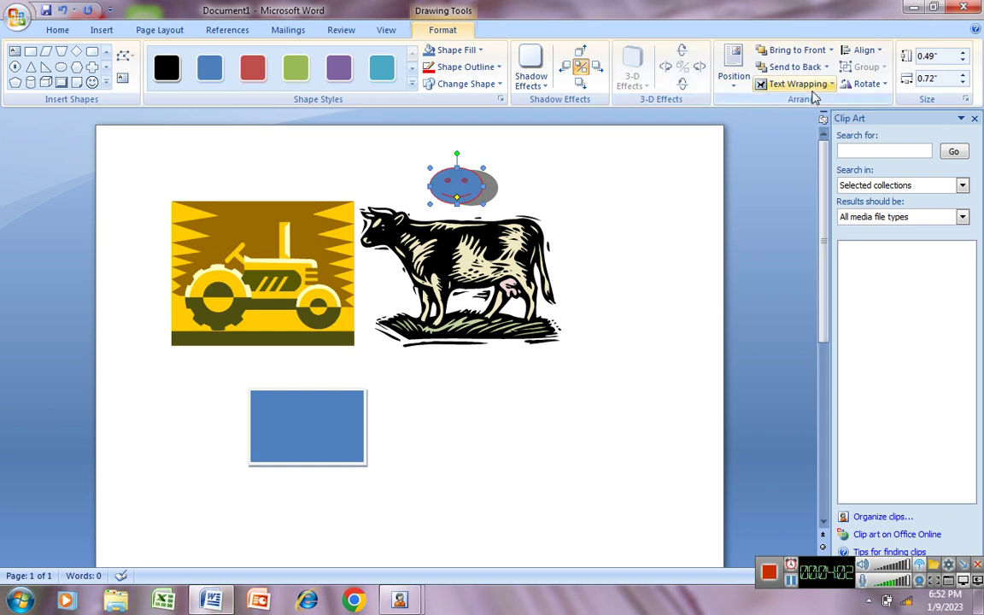
Set the smiley oval's height to 0.5".
{"action": "left_click", "coordinate": [963, 61]}
{"action": "left_click", "coordinate": [962, 62]}
{"action": "left_click", "coordinate": [963, 61]}
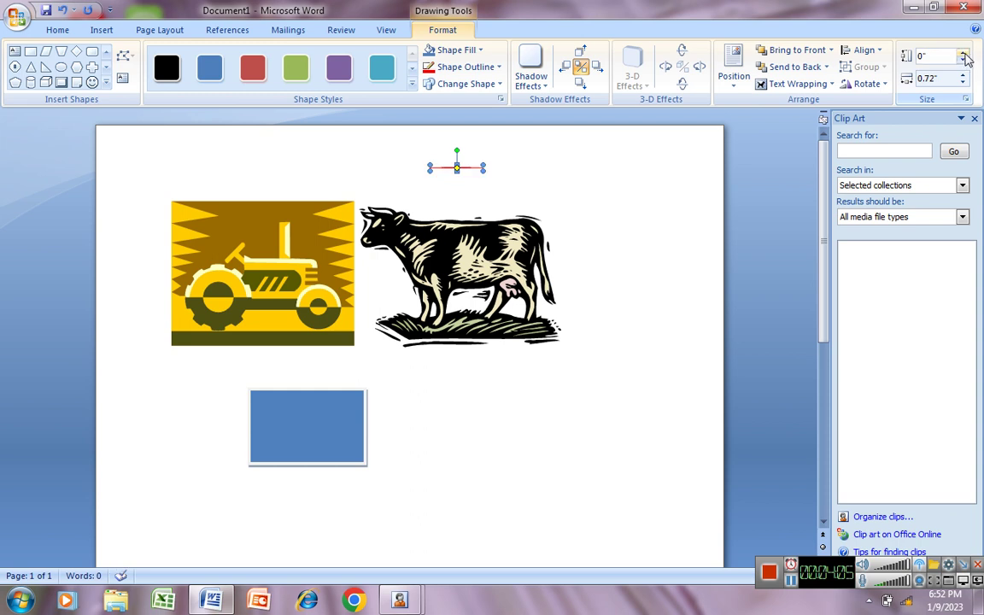
{"action": "left_click", "coordinate": [963, 54]}
{"action": "left_click", "coordinate": [963, 53]}
{"action": "left_click", "coordinate": [963, 54]}
{"action": "left_click", "coordinate": [963, 54]}
{"action": "left_click", "coordinate": [964, 54]}
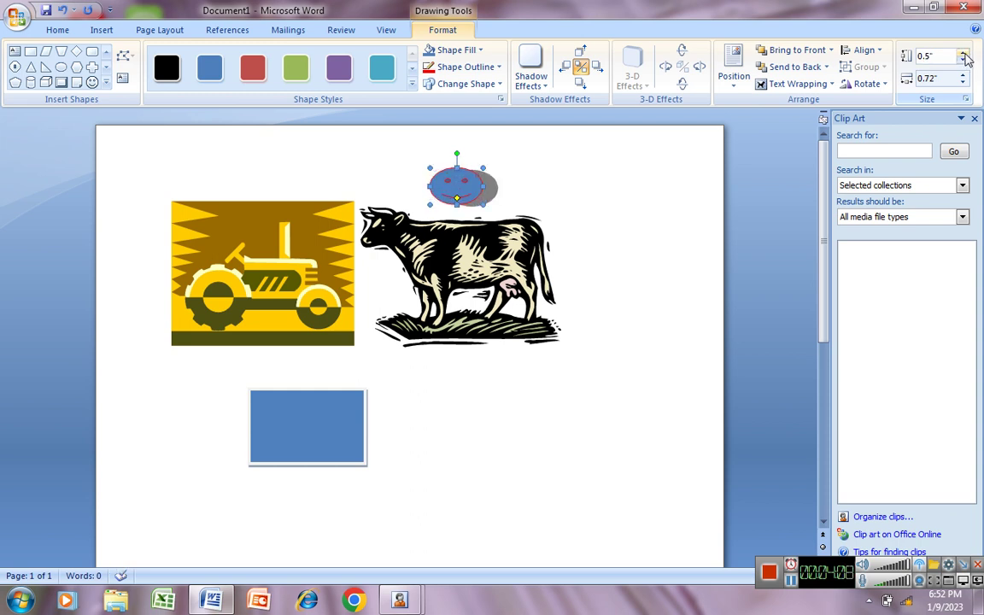
Align the smiley to the horizontal centre, then browse the Rotate and Position menus.
{"action": "left_click", "coordinate": [864, 50]}
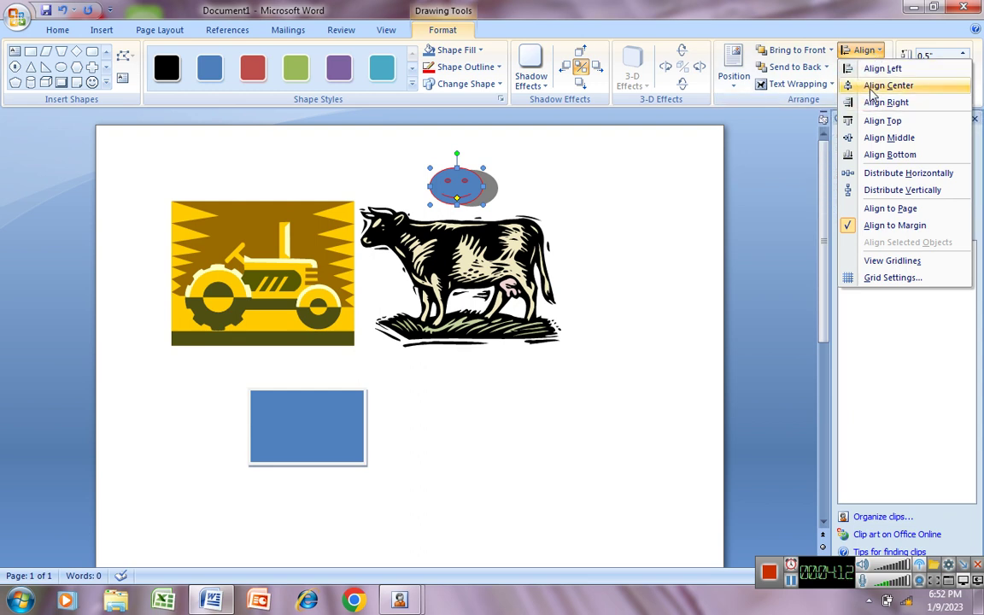
{"action": "left_click", "coordinate": [873, 86]}
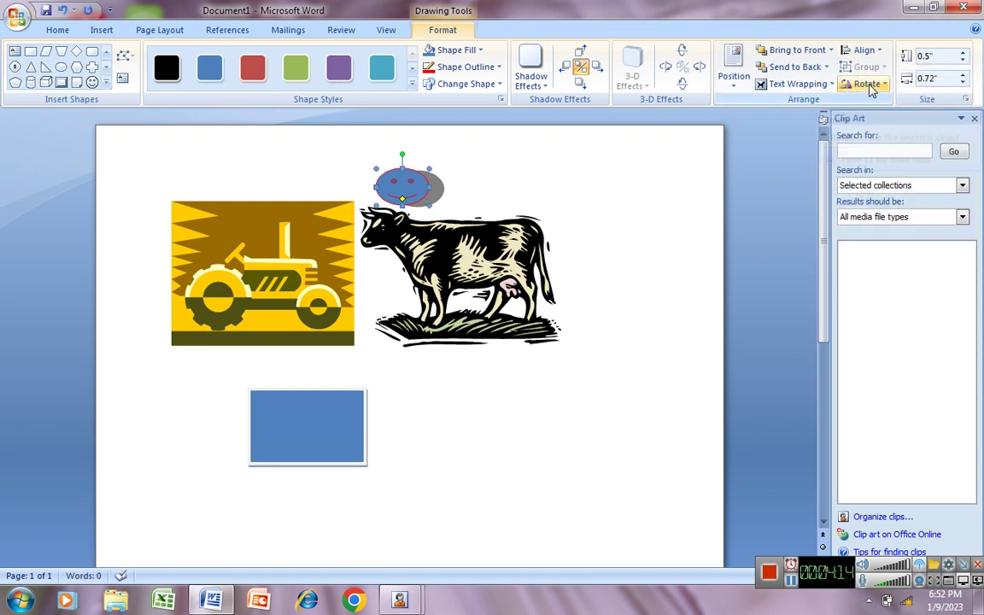
{"action": "left_click", "coordinate": [870, 87]}
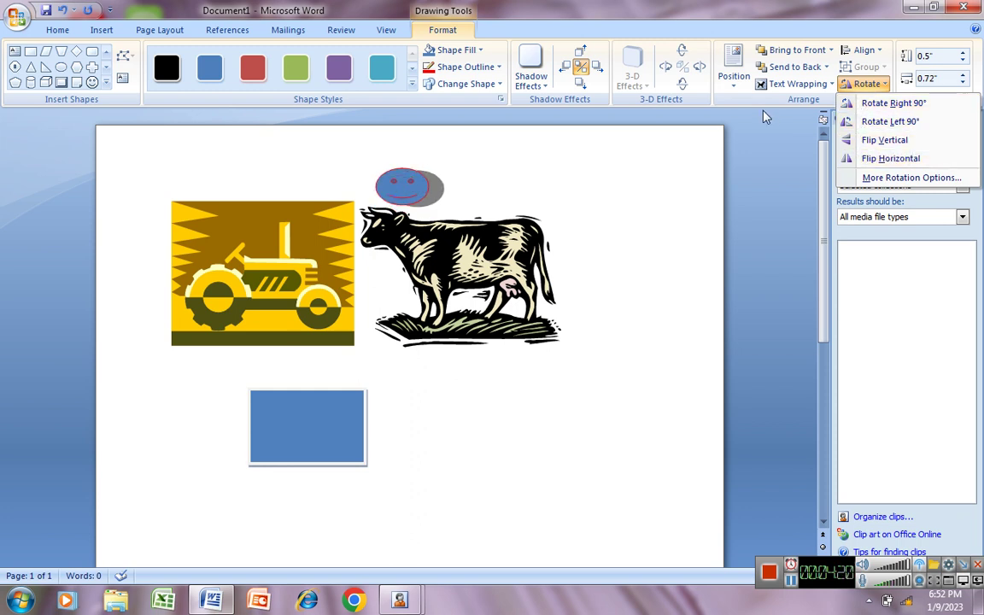
{"action": "left_click", "coordinate": [730, 85]}
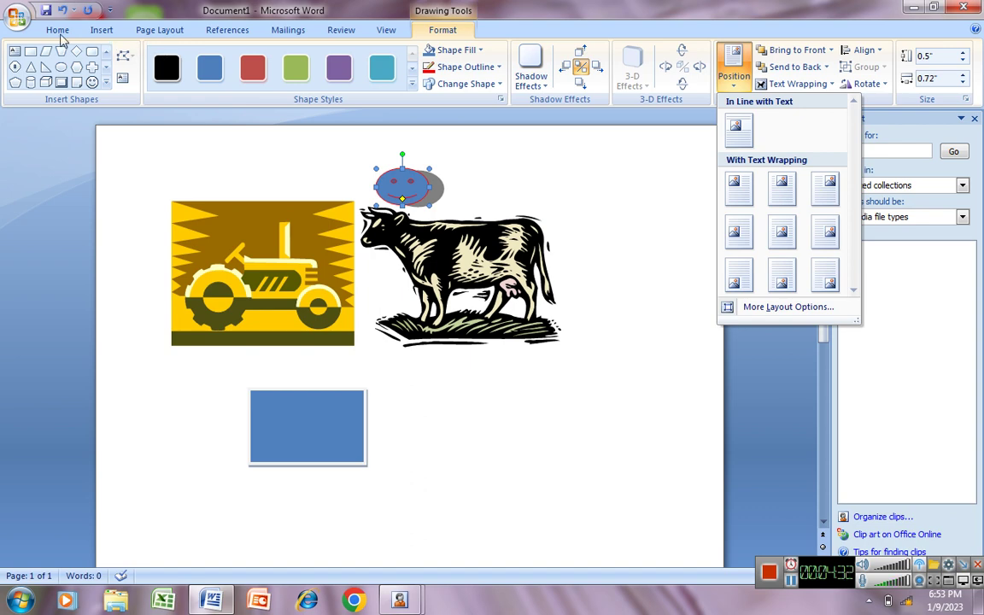
Insert a SmartArt graphic using the Hierarchy layout from the Hierarchy category.
{"action": "left_click", "coordinate": [100, 32]}
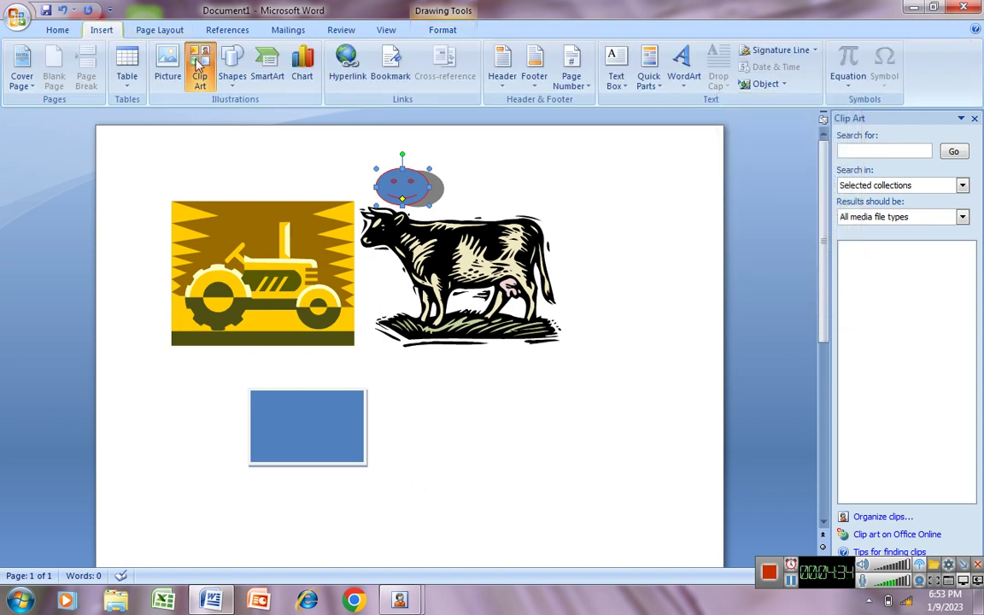
{"action": "left_click", "coordinate": [272, 75]}
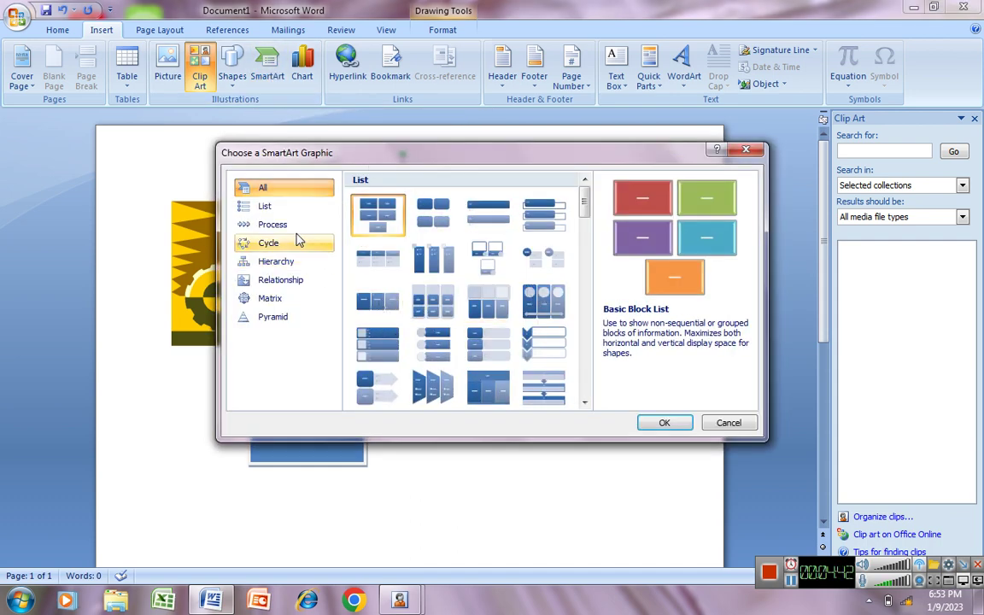
{"action": "left_click", "coordinate": [260, 208]}
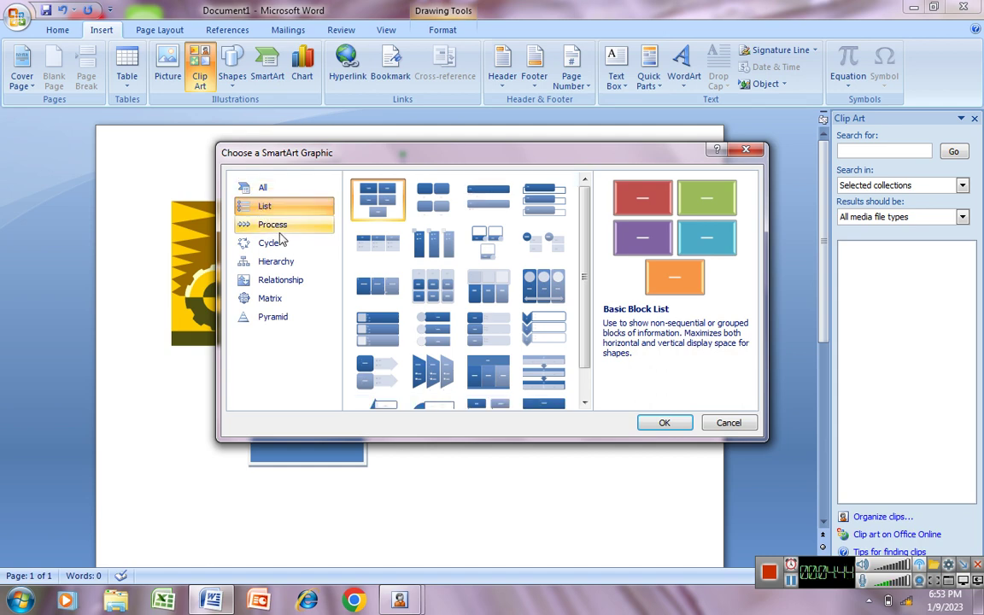
{"action": "left_click", "coordinate": [280, 227]}
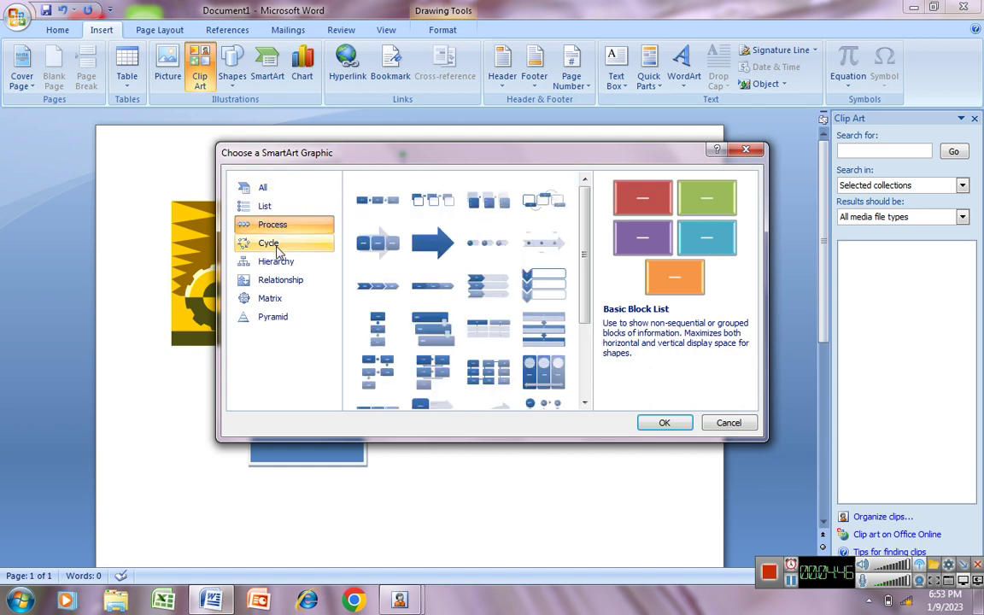
{"action": "left_click", "coordinate": [276, 246]}
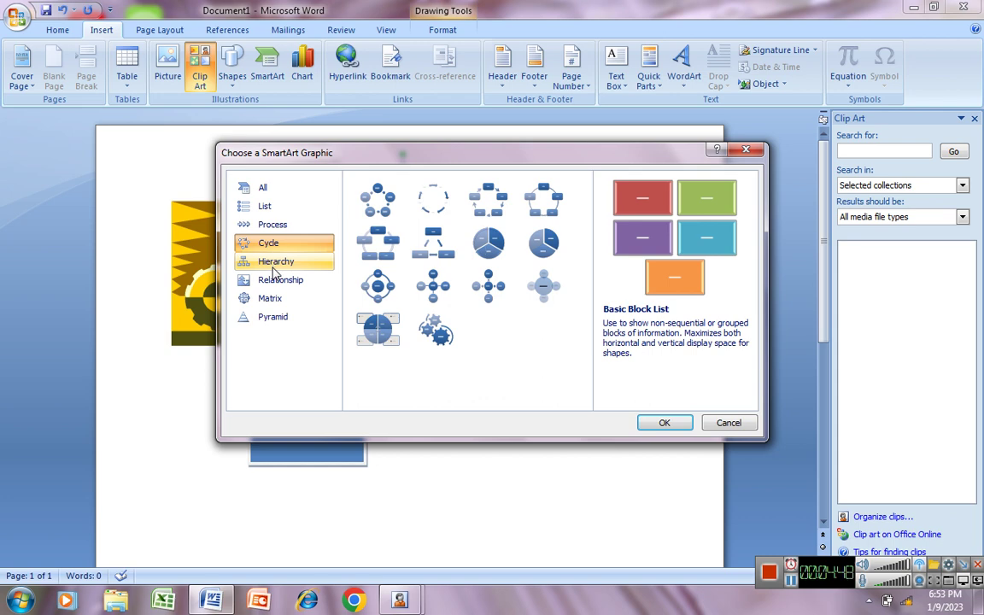
{"action": "left_click", "coordinate": [273, 265]}
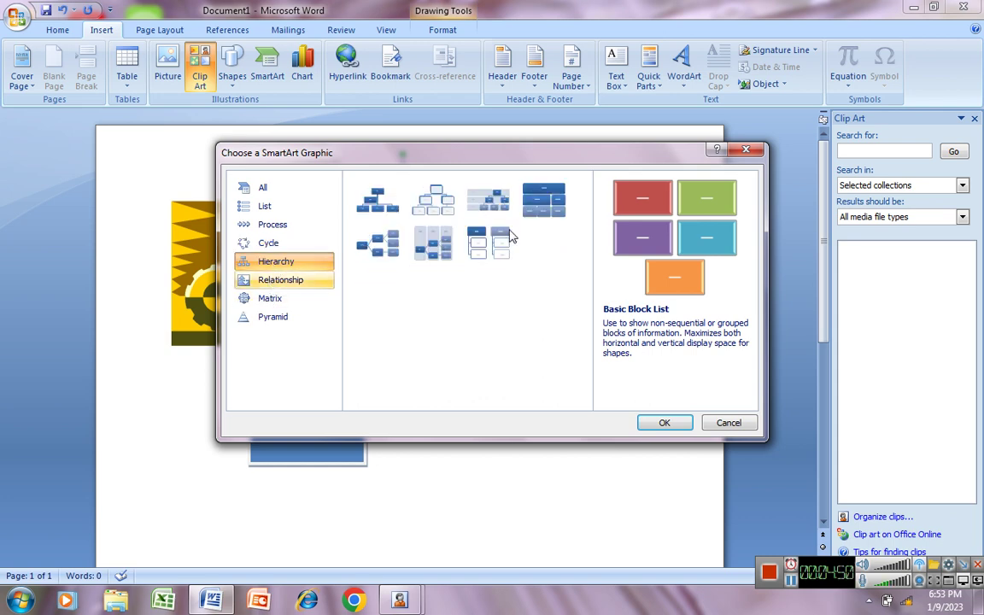
{"action": "left_click", "coordinate": [438, 214]}
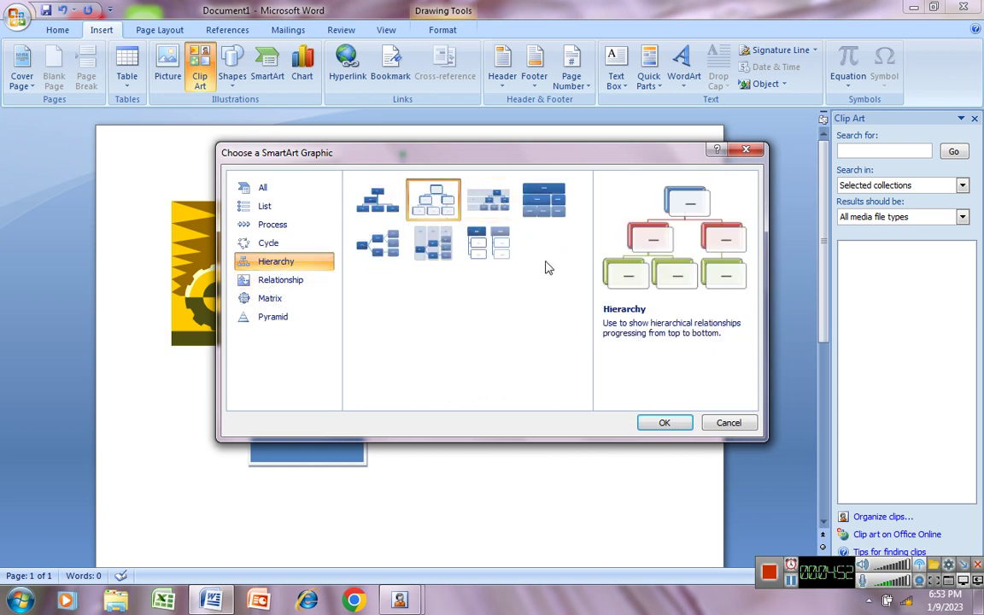
{"action": "left_click", "coordinate": [662, 423]}
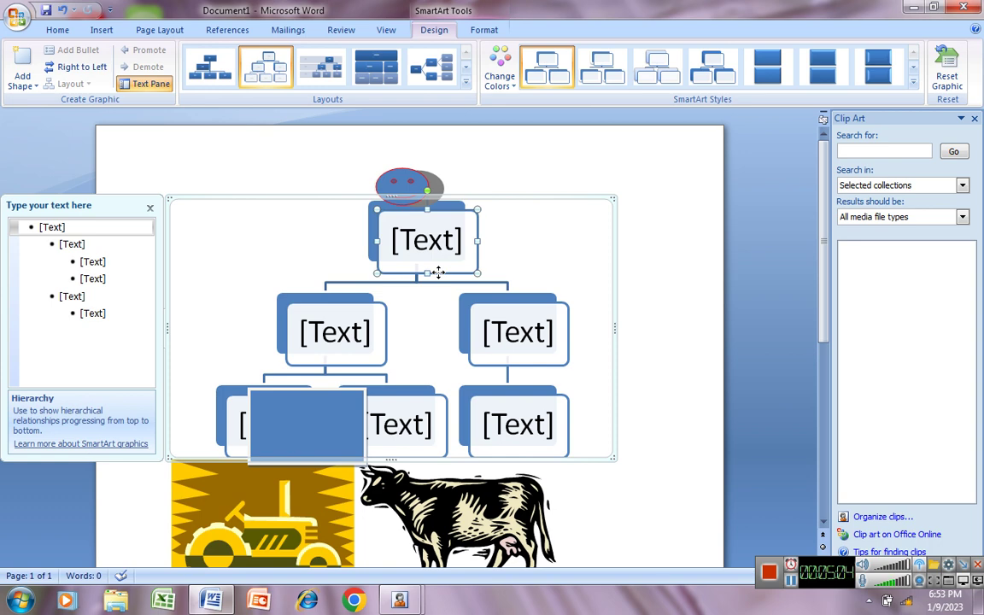
Add a third empty box to the hierarchy's second level using Add Shape on the top box.
{"action": "right_click", "coordinate": [439, 279]}
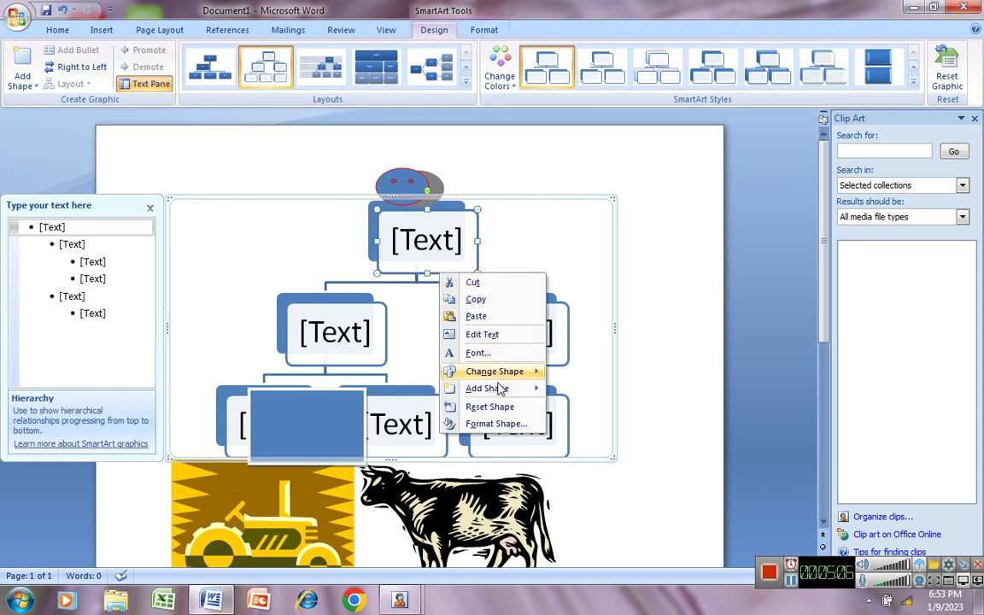
{"action": "mouse_move", "coordinate": [504, 390]}
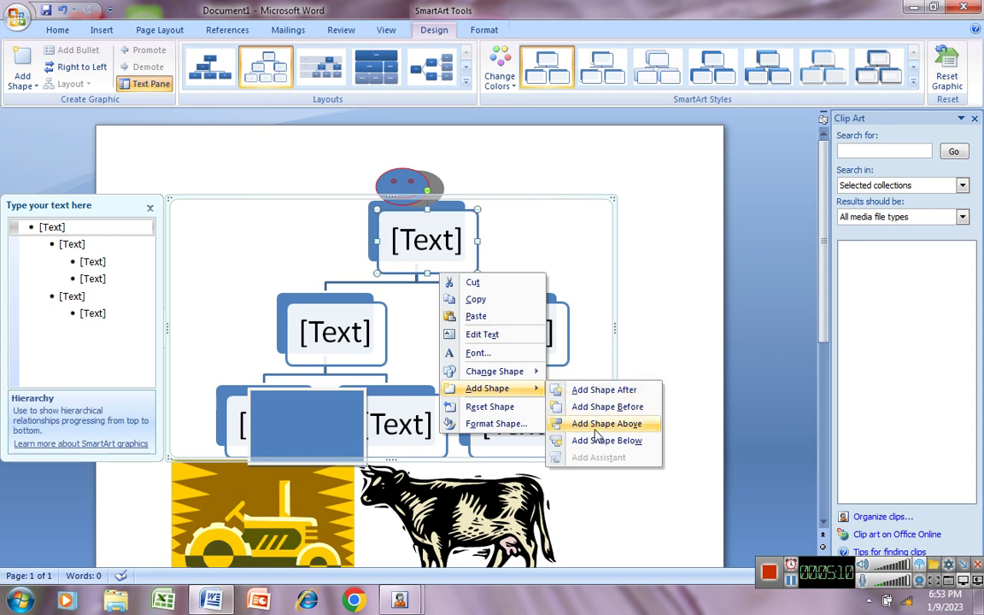
{"action": "left_click", "coordinate": [582, 442]}
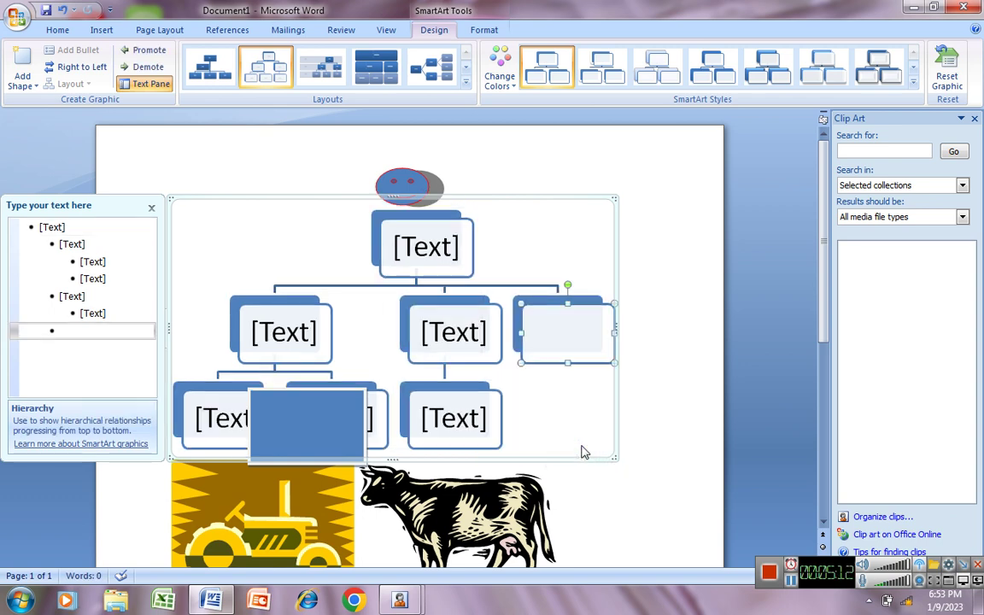
{"action": "left_click", "coordinate": [418, 257]}
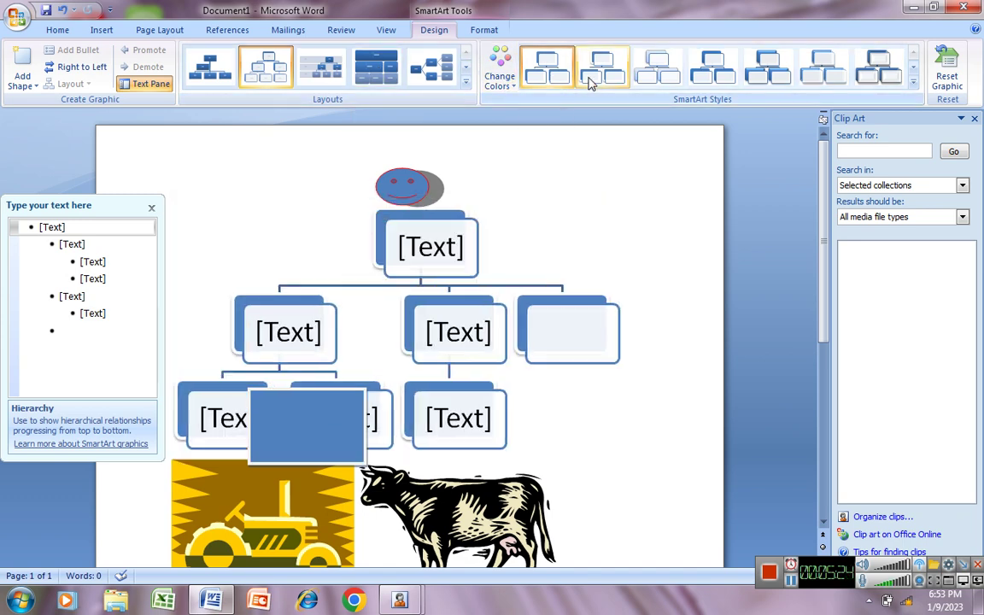
Apply Colorful - Accent Colors to the diagram, add a shape before the top box, and start a chart.
{"action": "left_click", "coordinate": [502, 88]}
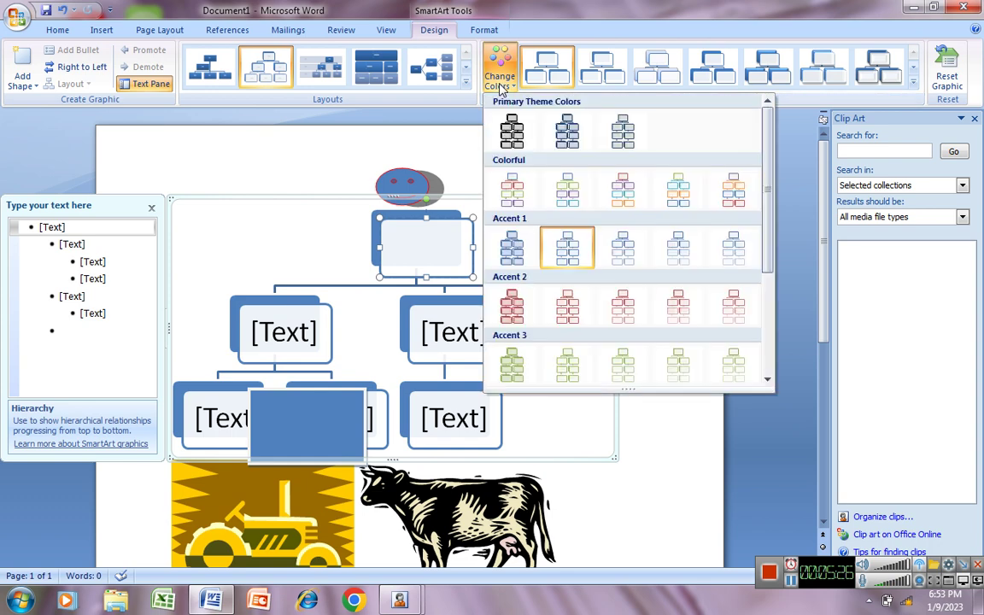
{"action": "left_click", "coordinate": [511, 182]}
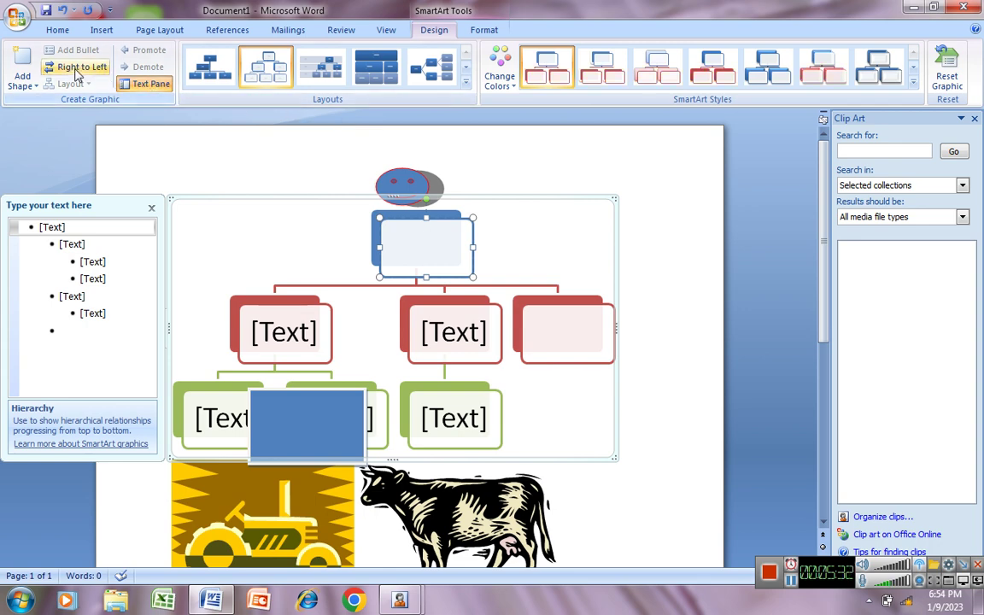
{"action": "left_click", "coordinate": [29, 85]}
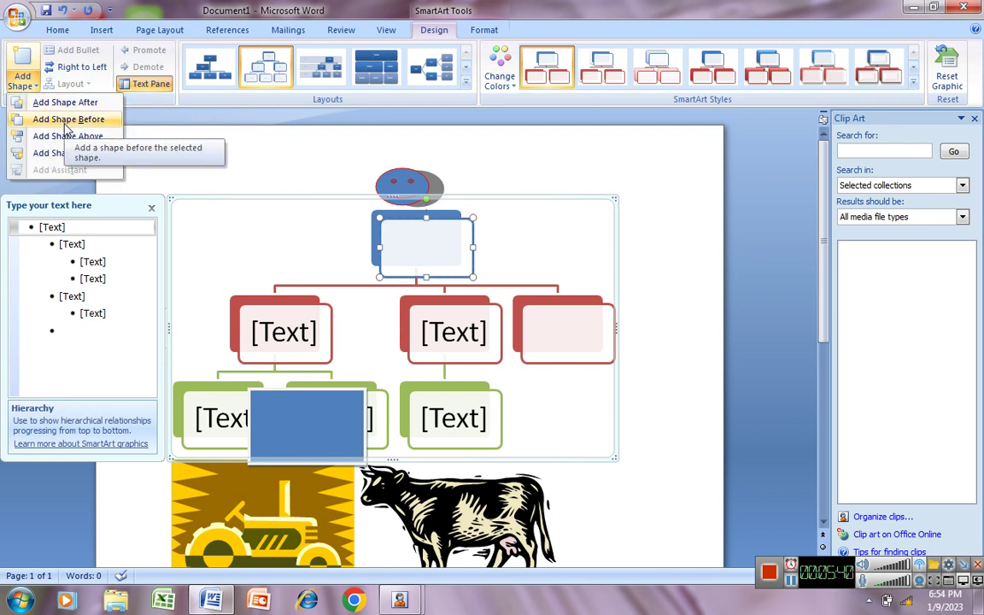
{"action": "left_click", "coordinate": [66, 128]}
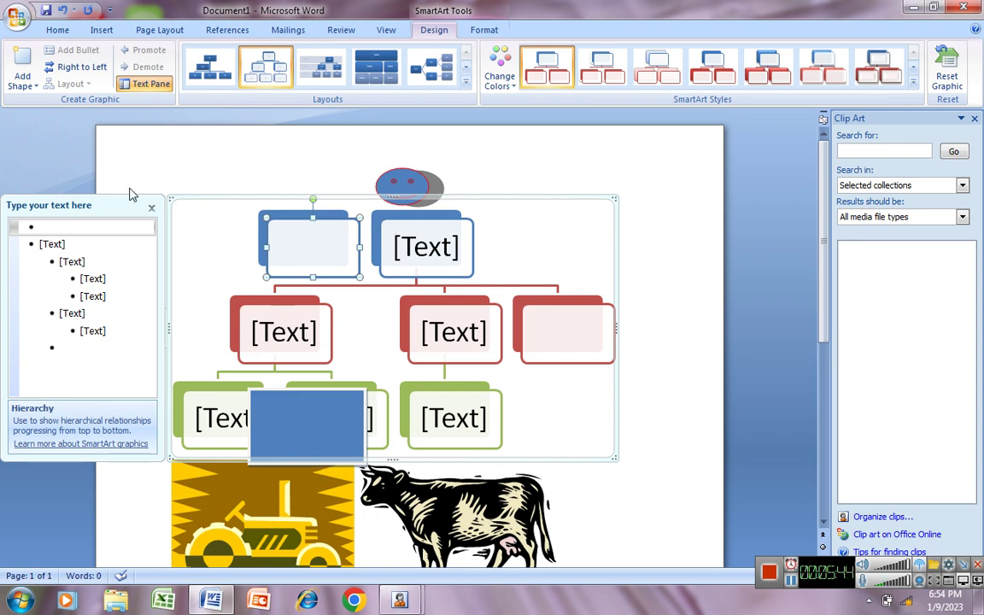
{"action": "left_click", "coordinate": [102, 30]}
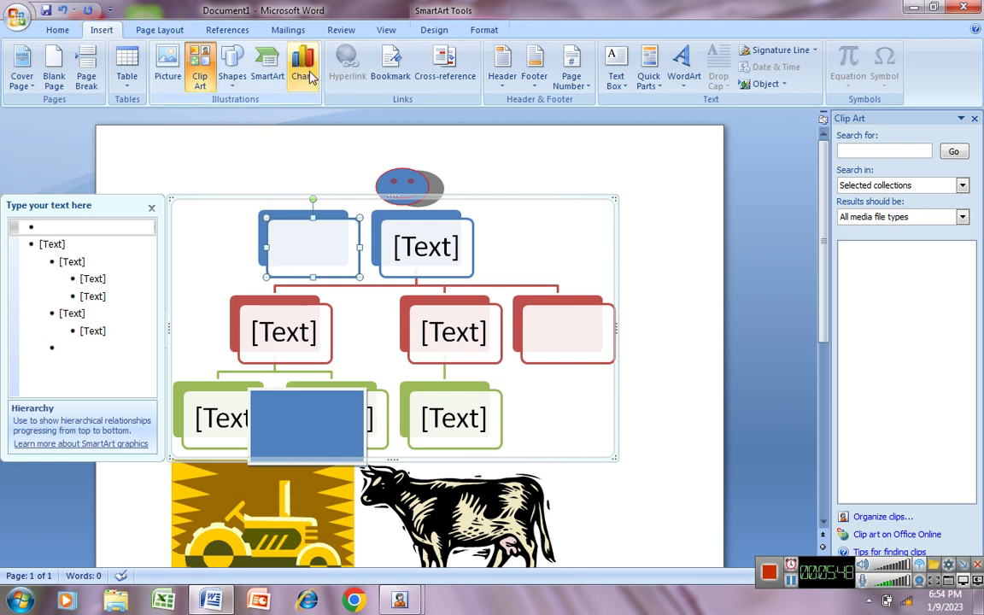
{"action": "left_click", "coordinate": [302, 68]}
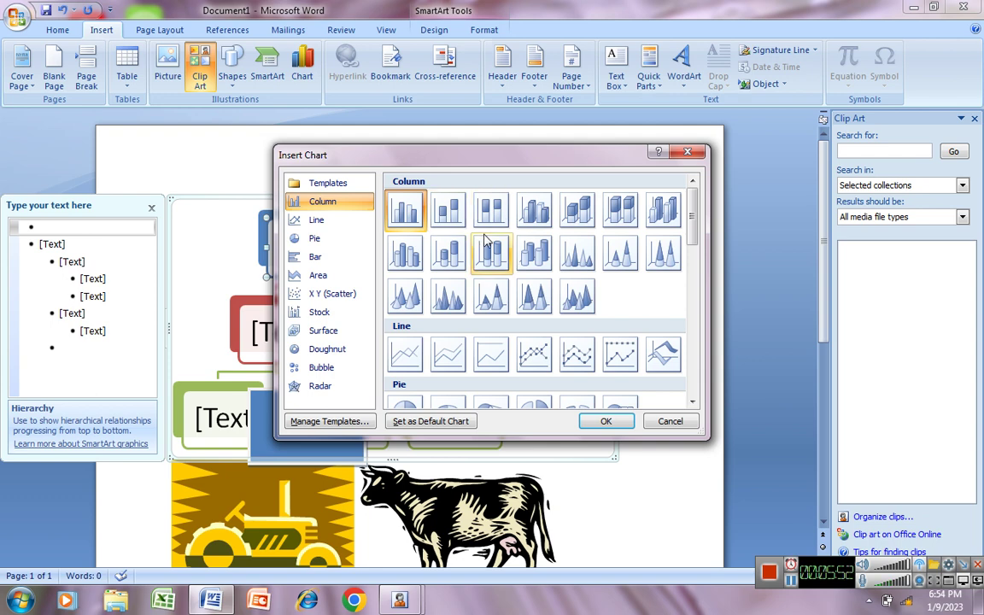
Insert a Line with Markers chart, with its sample data opening in Excel.
{"action": "left_click", "coordinate": [622, 215]}
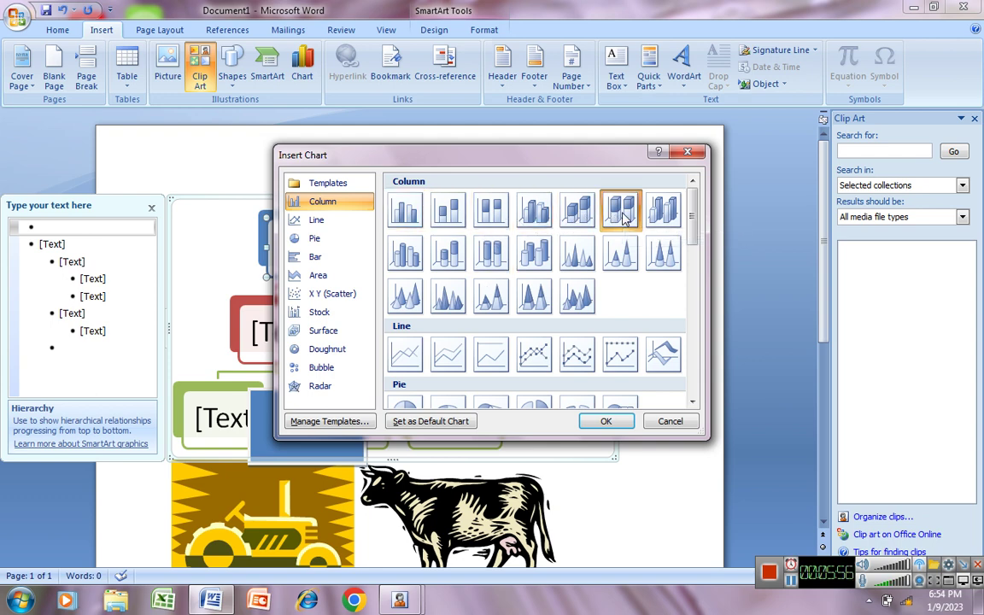
{"action": "left_click", "coordinate": [526, 357]}
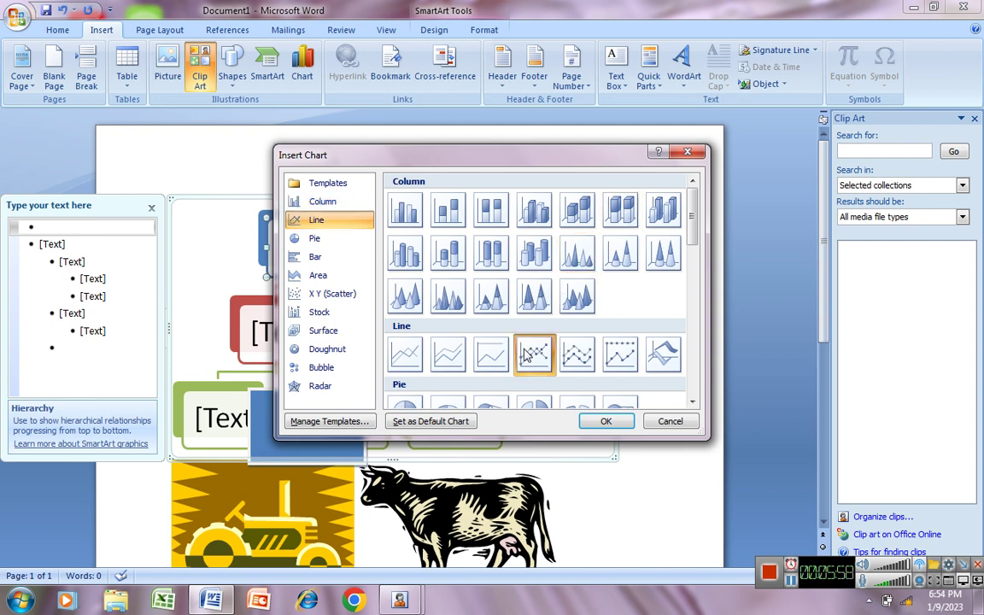
{"action": "left_click", "coordinate": [607, 422]}
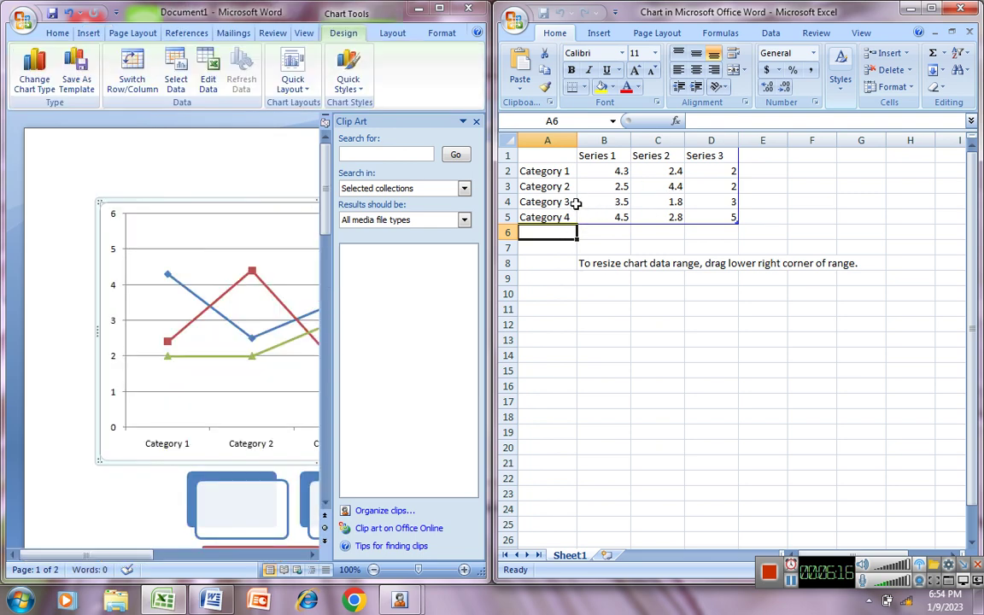
Maximize the Word window and apply the red Style 4 to the line chart.
{"action": "left_click", "coordinate": [264, 284]}
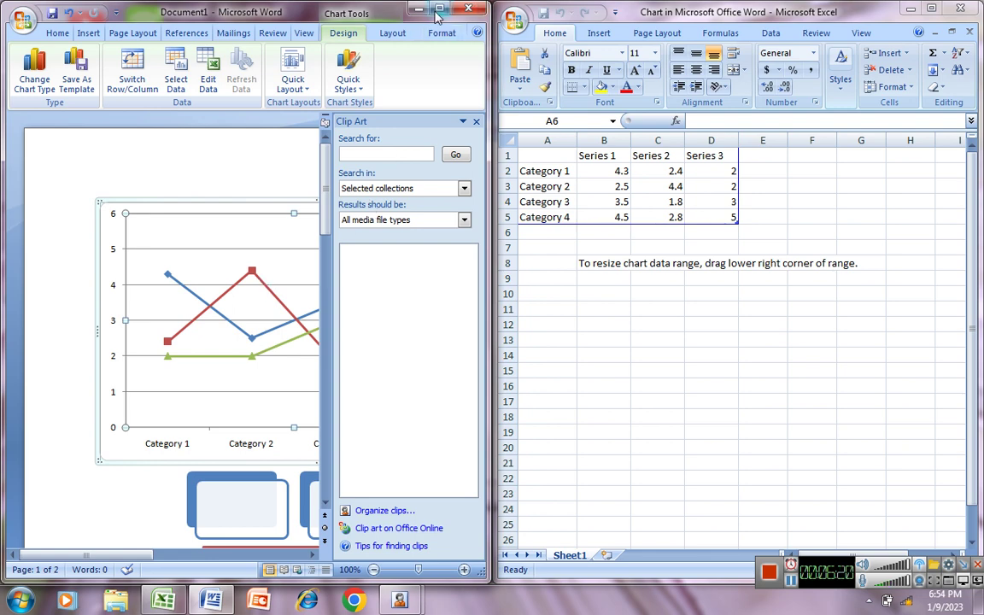
{"action": "double_click", "coordinate": [395, 11]}
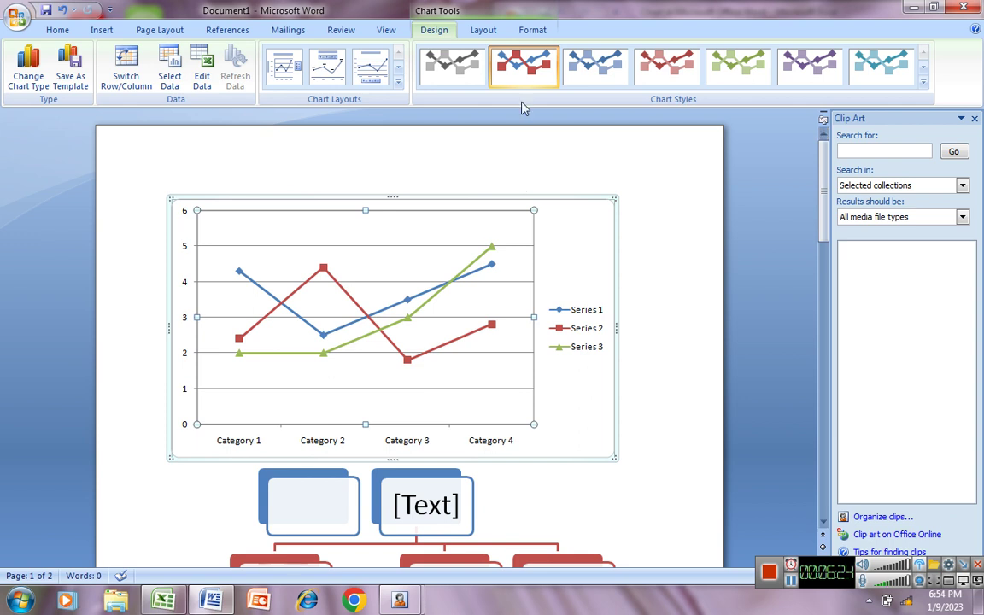
{"action": "left_click", "coordinate": [594, 66]}
{"action": "left_click", "coordinate": [686, 74]}
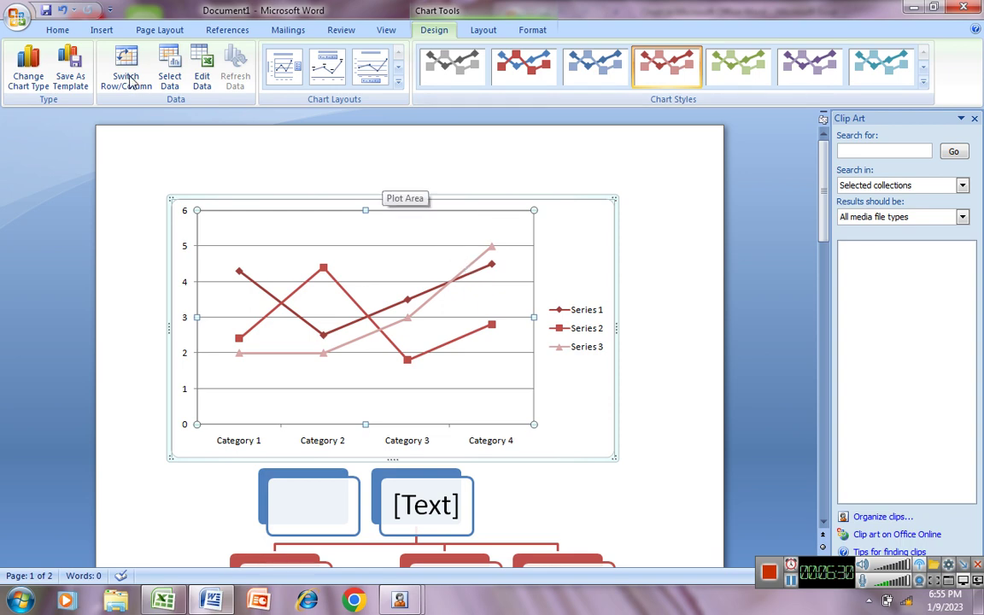
{"action": "left_click", "coordinate": [94, 34]}
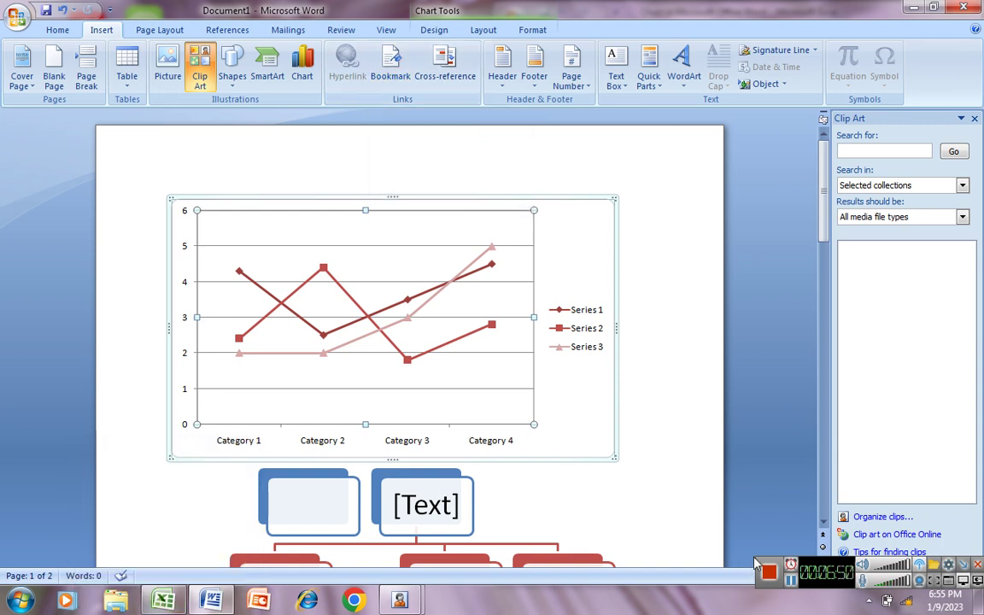
{"action": "left_click", "coordinate": [790, 583]}
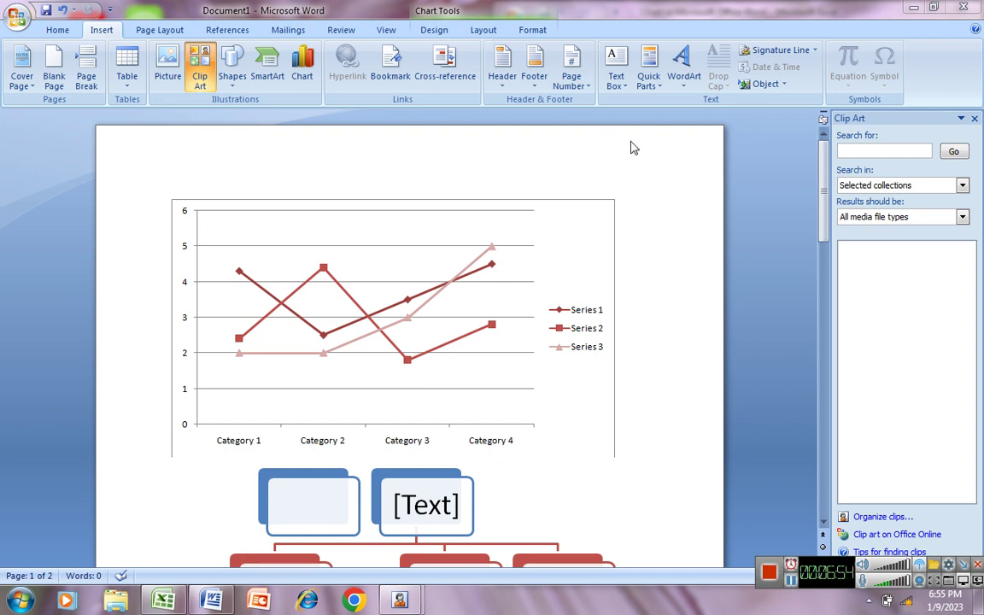
{"action": "left_click", "coordinate": [506, 84]}
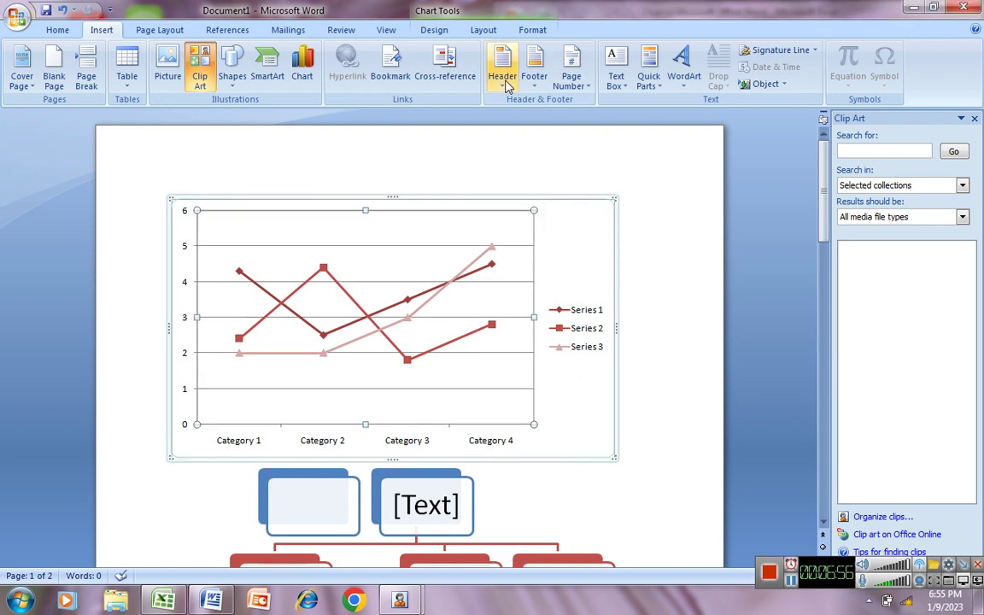
{"action": "left_click", "coordinate": [384, 76]}
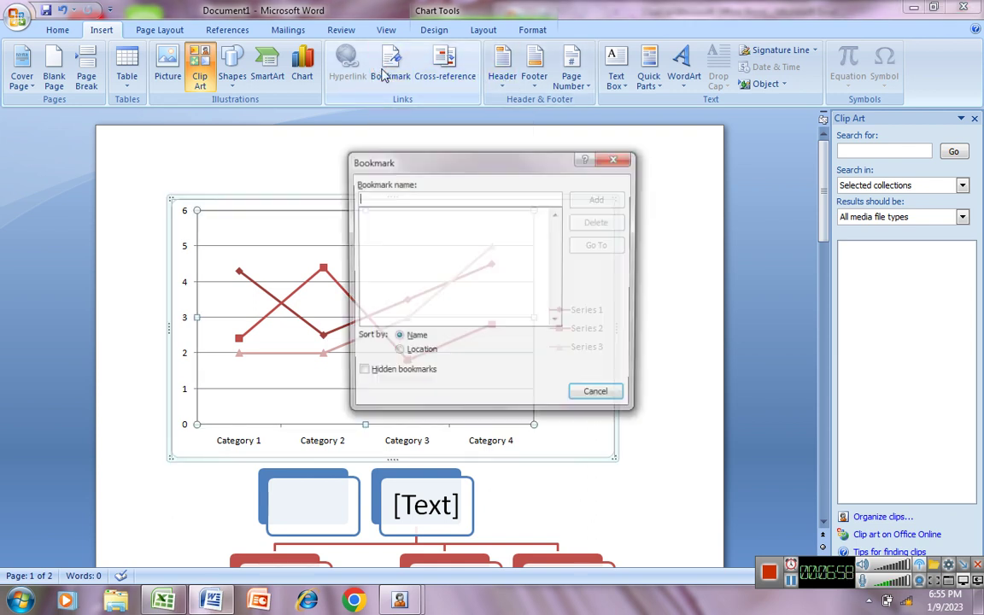
{"action": "left_click", "coordinate": [411, 355]}
{"action": "left_click", "coordinate": [411, 339]}
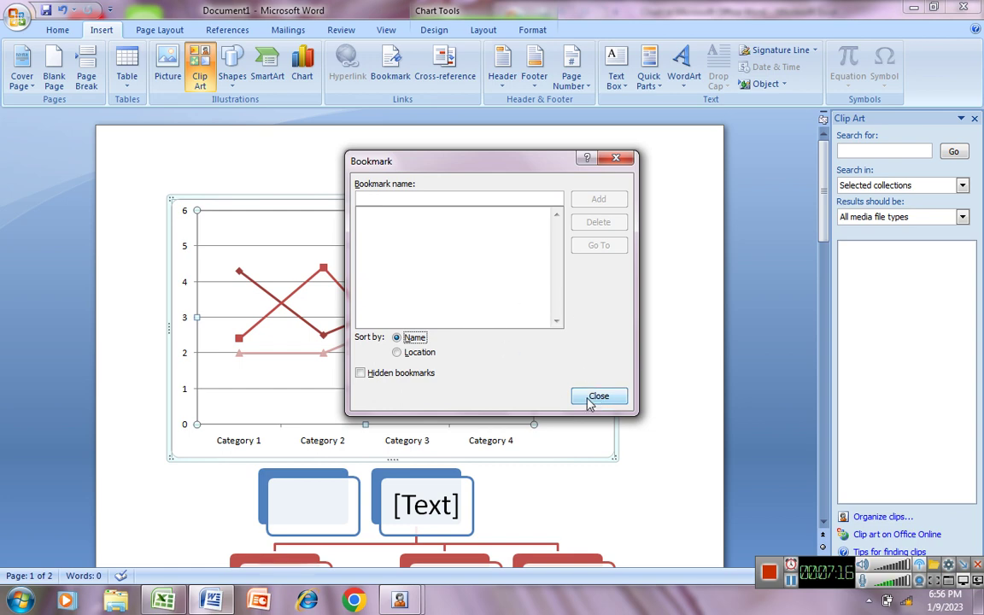
{"action": "left_click", "coordinate": [588, 400]}
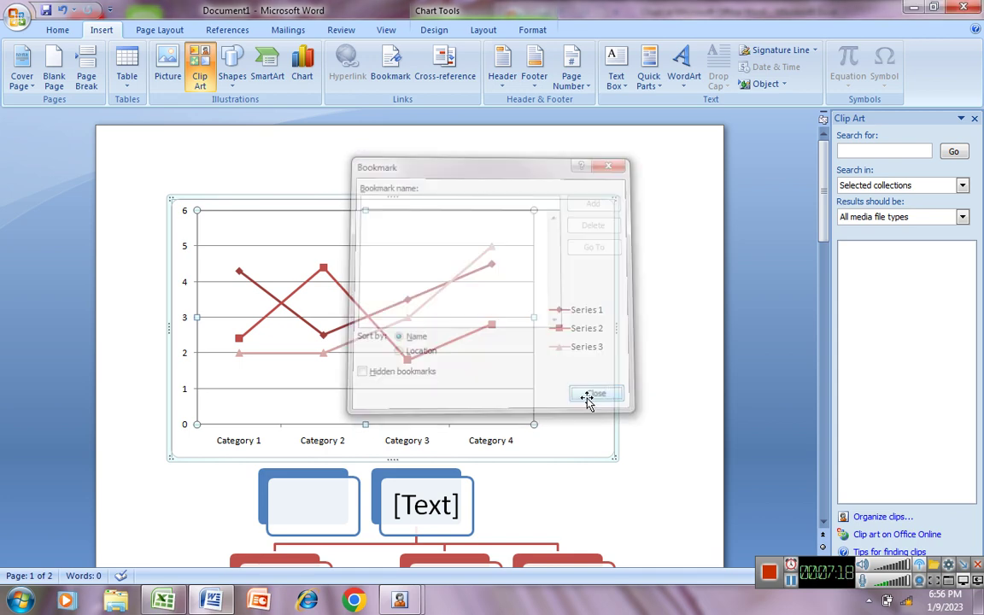
{"action": "left_click", "coordinate": [445, 488]}
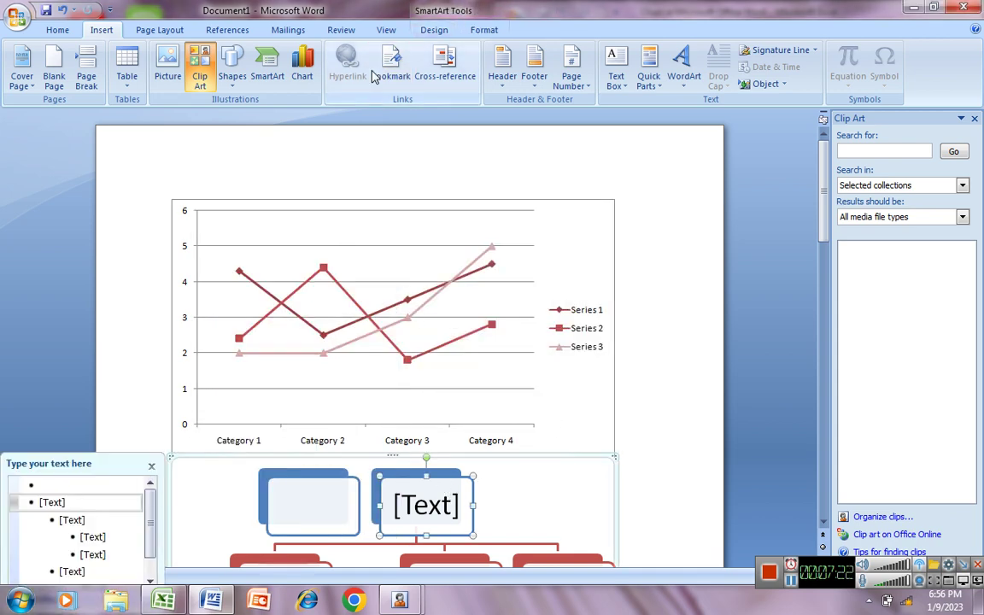
{"action": "left_click", "coordinate": [402, 75]}
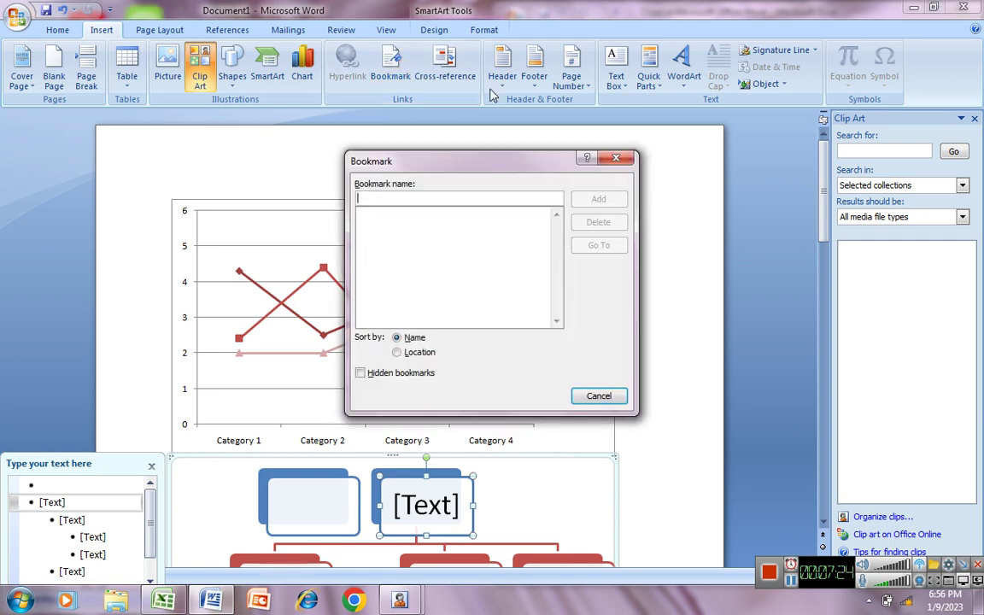
{"action": "left_click", "coordinate": [615, 160]}
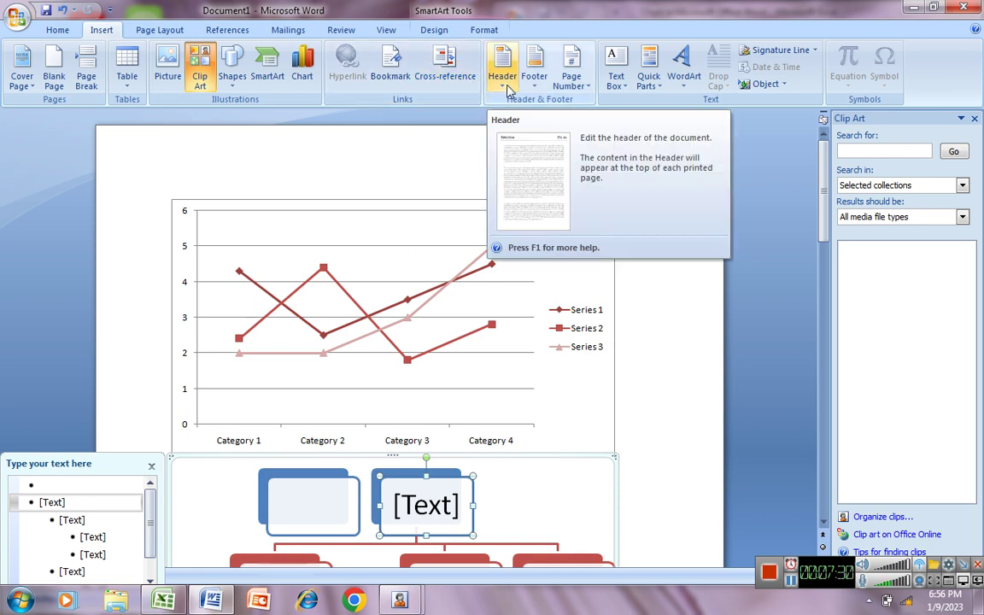
Insert the Blank (Three Columns) header and select its middle [Type text] placeholder.
{"action": "left_click", "coordinate": [510, 91]}
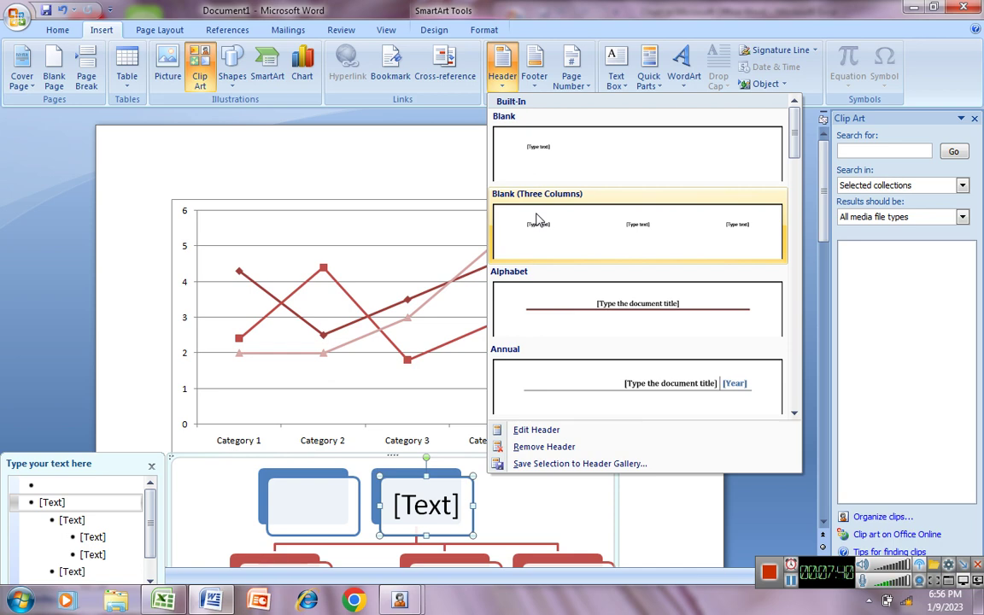
{"action": "left_click", "coordinate": [537, 219]}
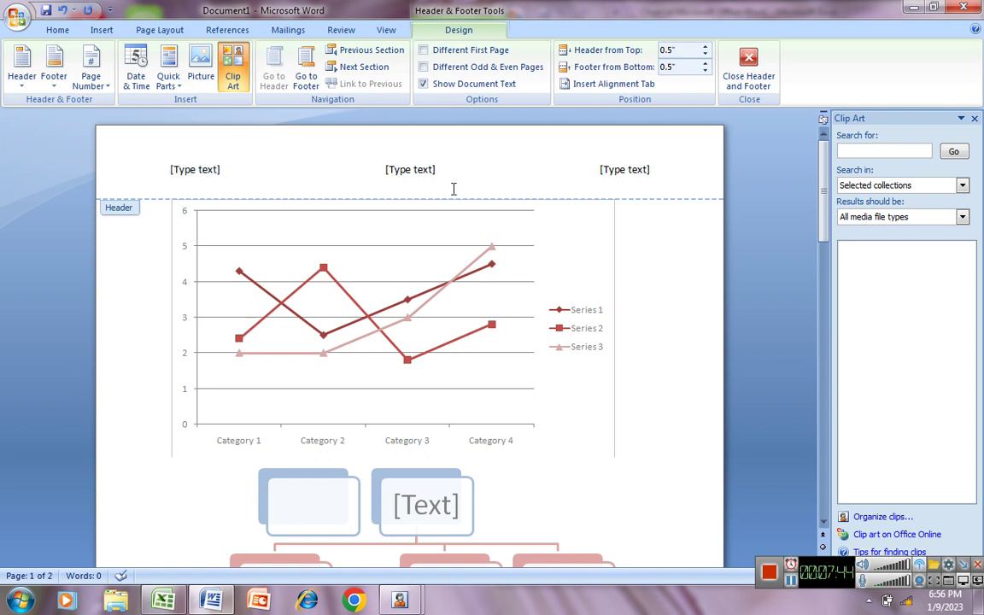
{"action": "left_click", "coordinate": [423, 175]}
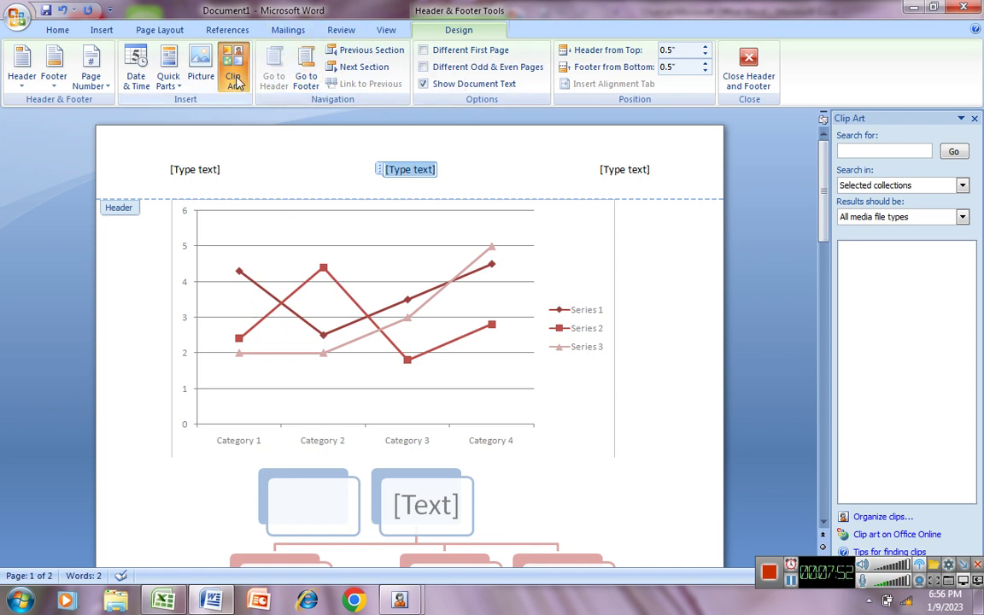
{"action": "left_click", "coordinate": [102, 31]}
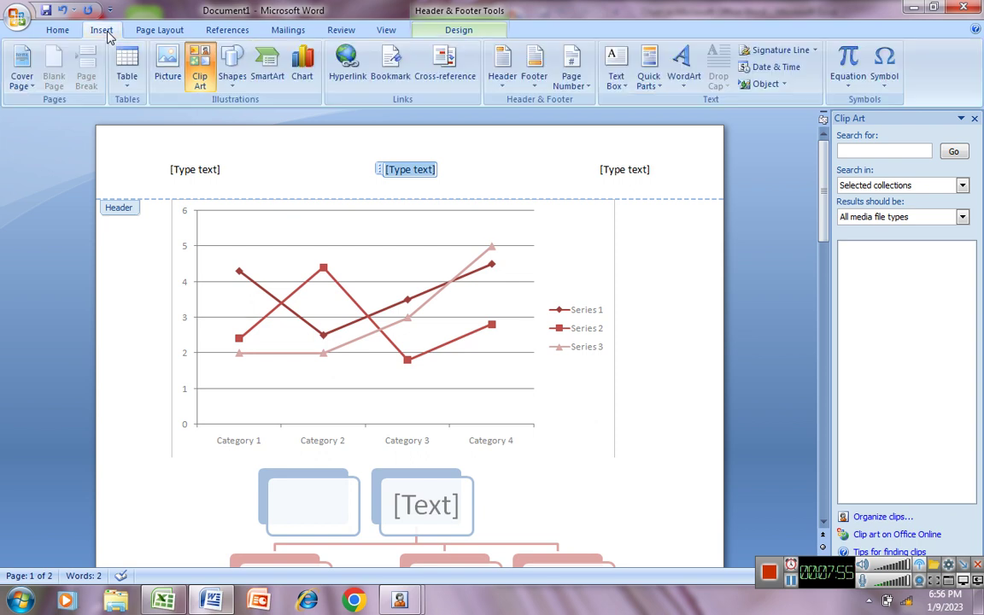
Insert the Alphabet footer and scroll through both pages to review header and footer.
{"action": "left_click", "coordinate": [534, 77]}
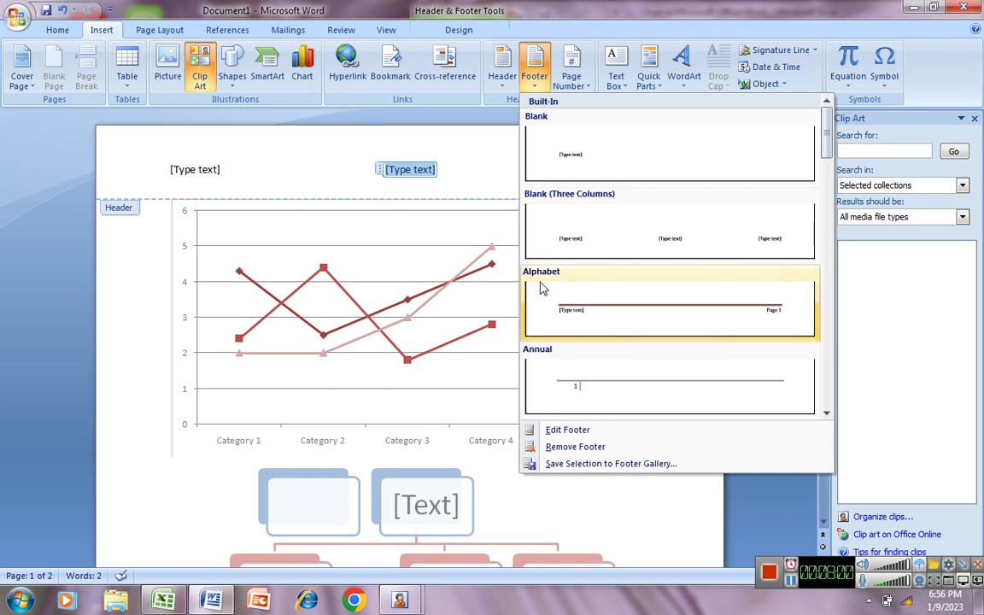
{"action": "left_click", "coordinate": [542, 288]}
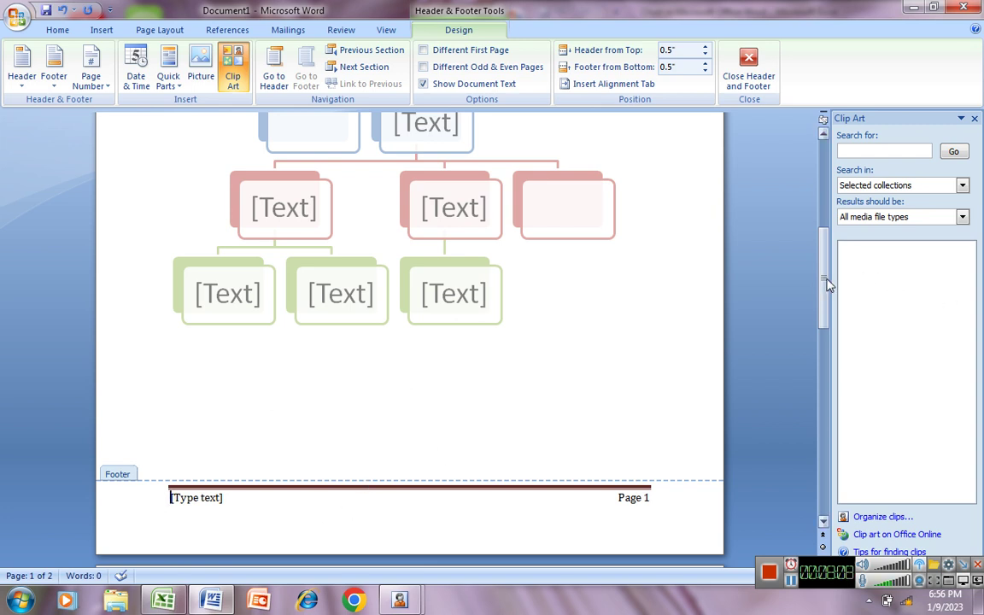
{"action": "left_click_drag", "start_coordinate": [828, 284], "coordinate": [825, 177]}
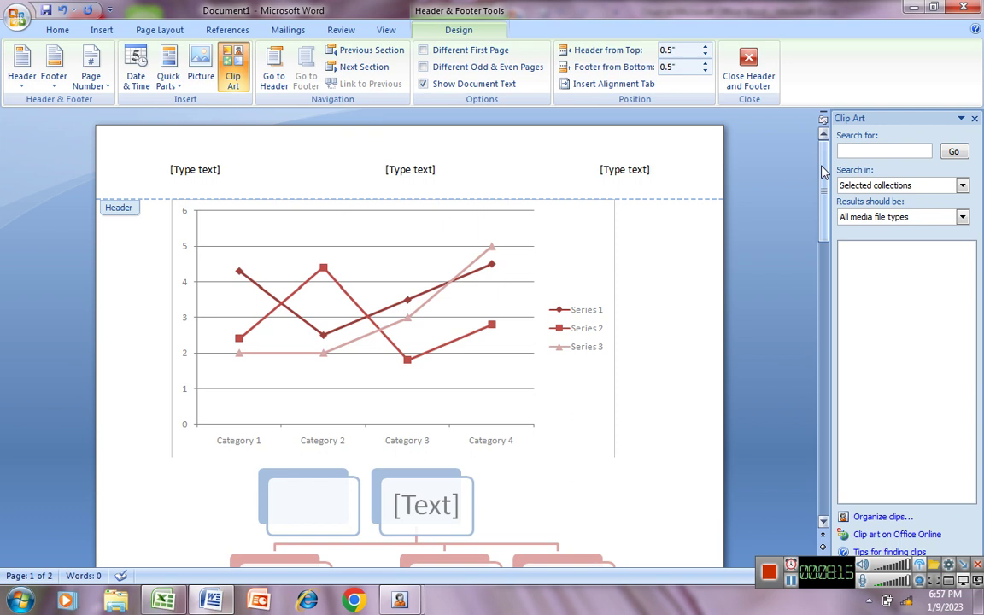
{"action": "left_click", "coordinate": [589, 170]}
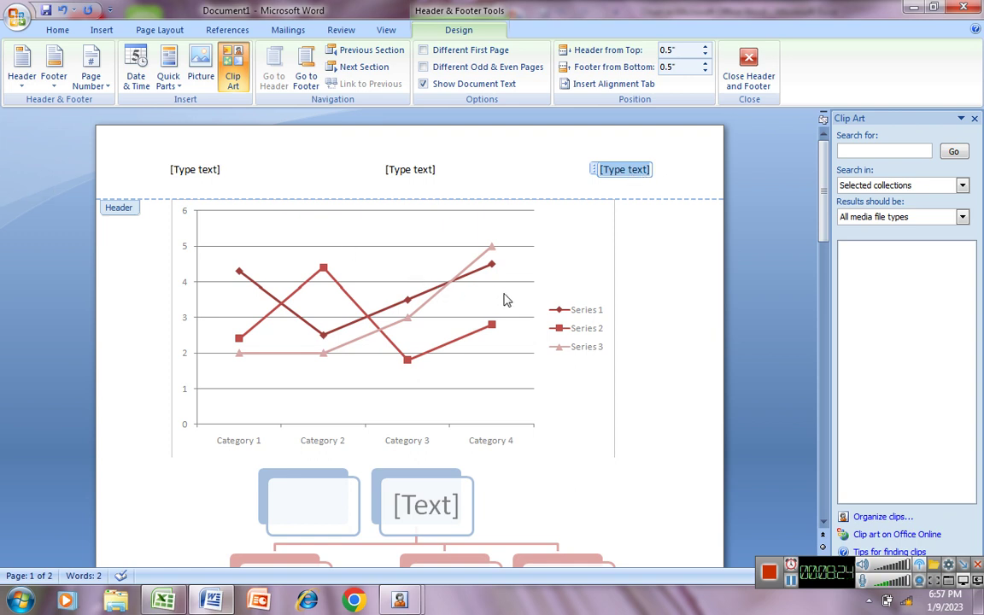
{"action": "mouse_move", "coordinate": [825, 240]}
{"action": "left_mouse_down"}
{"action": "mouse_move", "coordinate": [840, 428]}
{"action": "mouse_move", "coordinate": [823, 524]}
{"action": "left_mouse_up"}
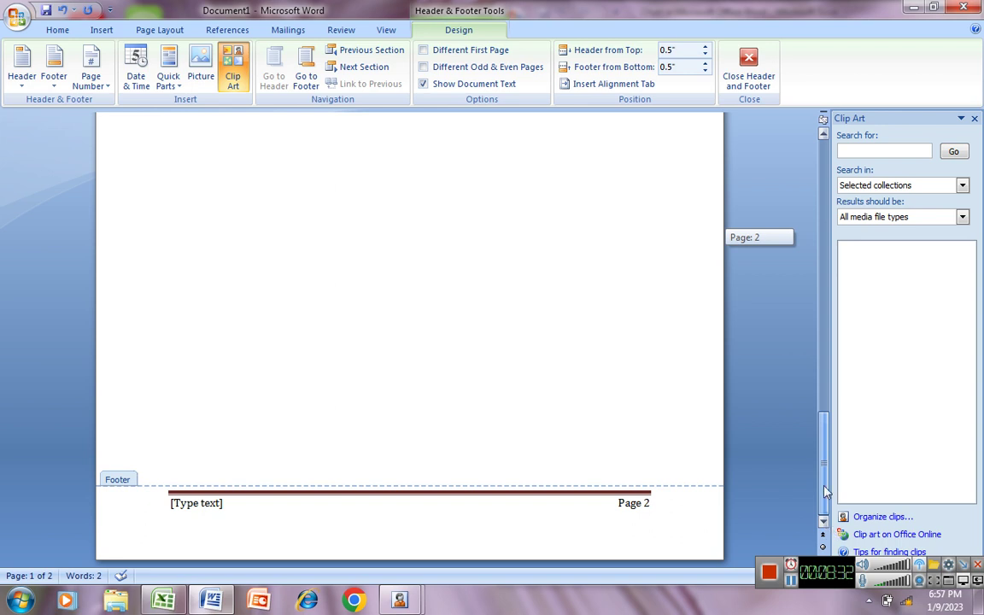
{"action": "left_click_drag", "start_coordinate": [825, 529], "coordinate": [823, 239]}
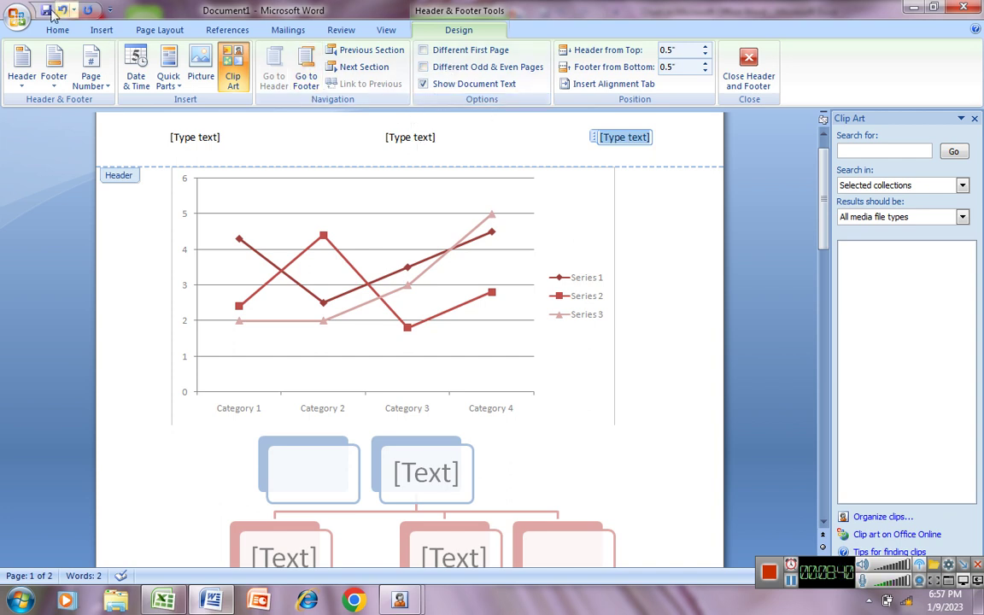
Remove the header and the footer from the document.
{"action": "left_click", "coordinate": [102, 31]}
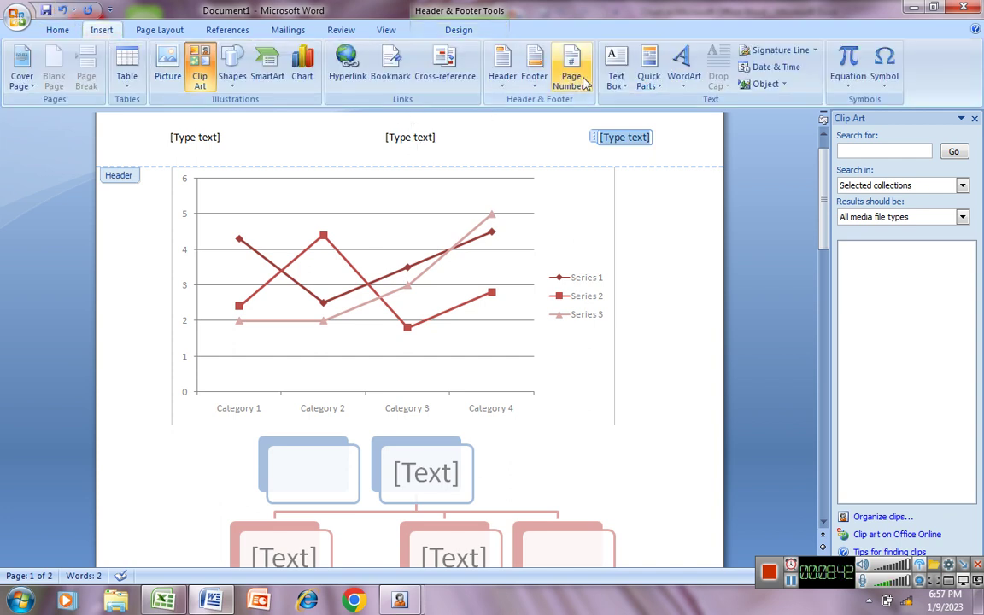
{"action": "left_click", "coordinate": [503, 81]}
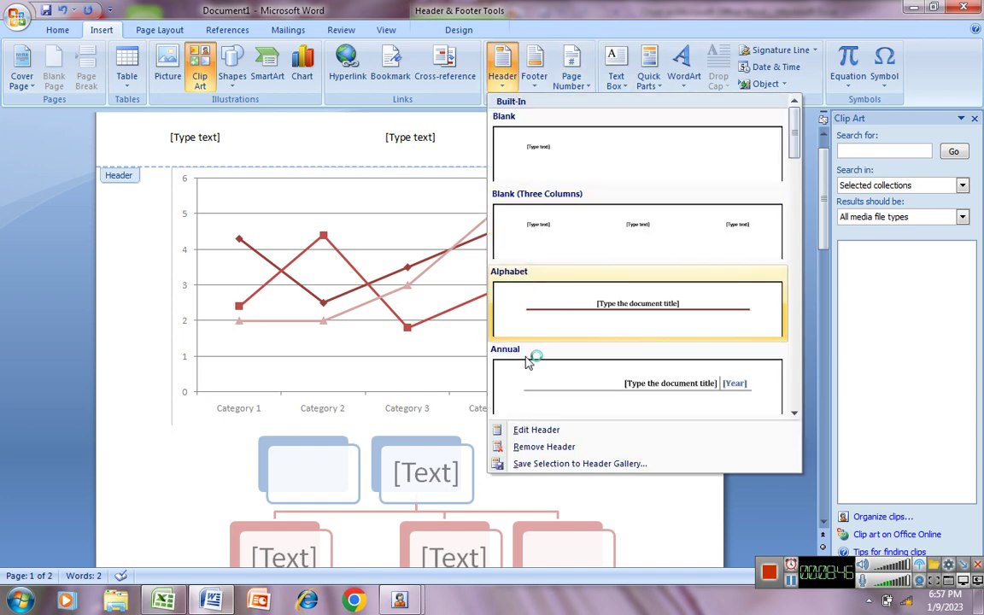
{"action": "left_click", "coordinate": [526, 446]}
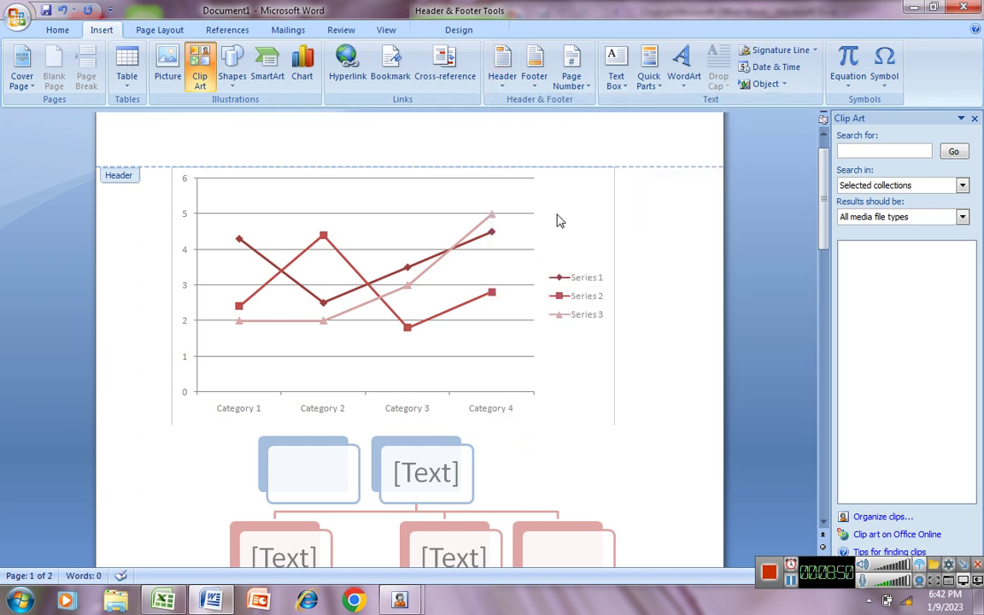
{"action": "left_click", "coordinate": [533, 77]}
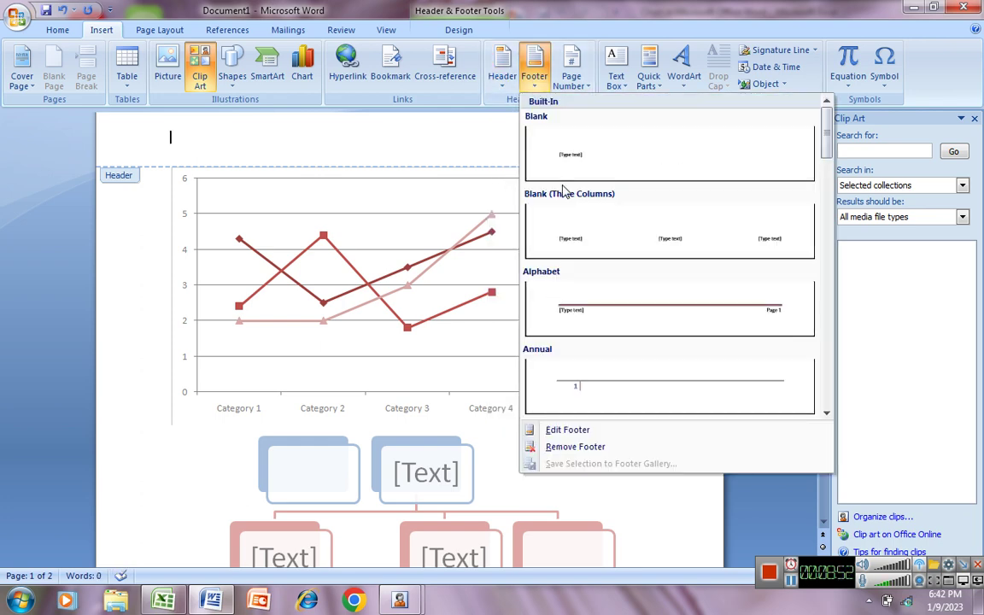
{"action": "left_click", "coordinate": [575, 448]}
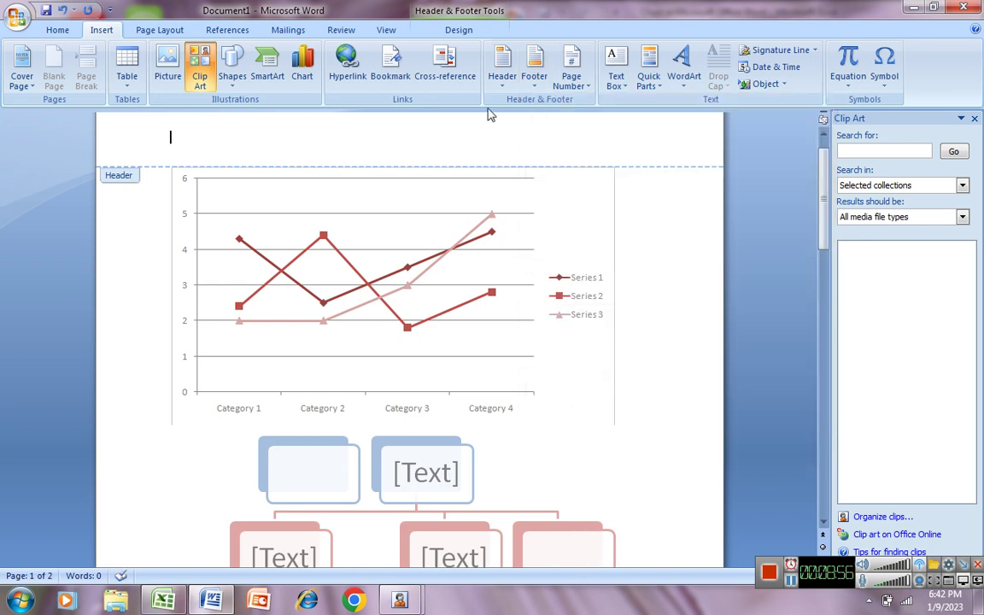
Remove the remaining header again and return to editing the document body.
{"action": "left_click", "coordinate": [502, 73]}
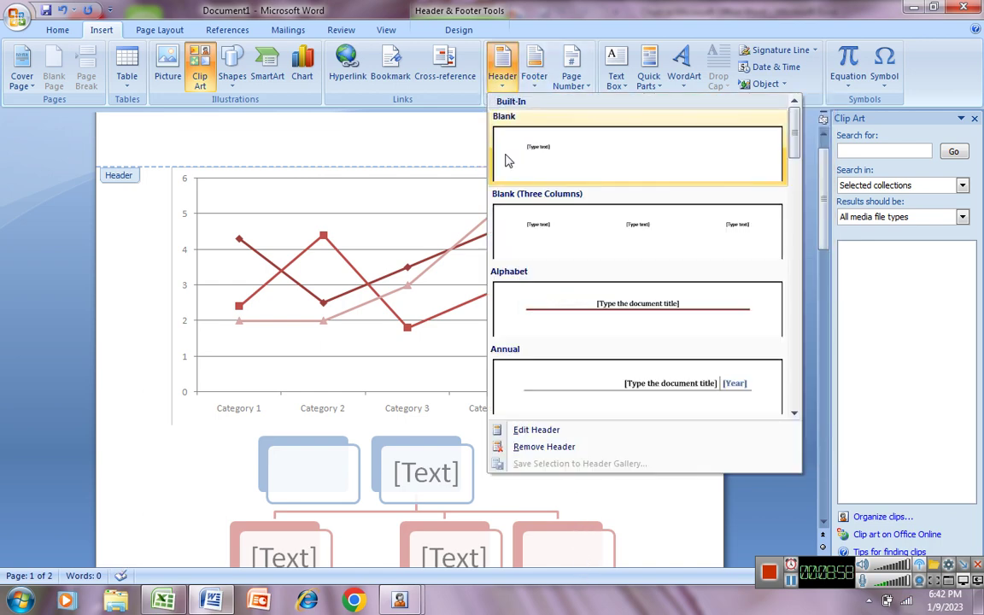
{"action": "left_click", "coordinate": [519, 448]}
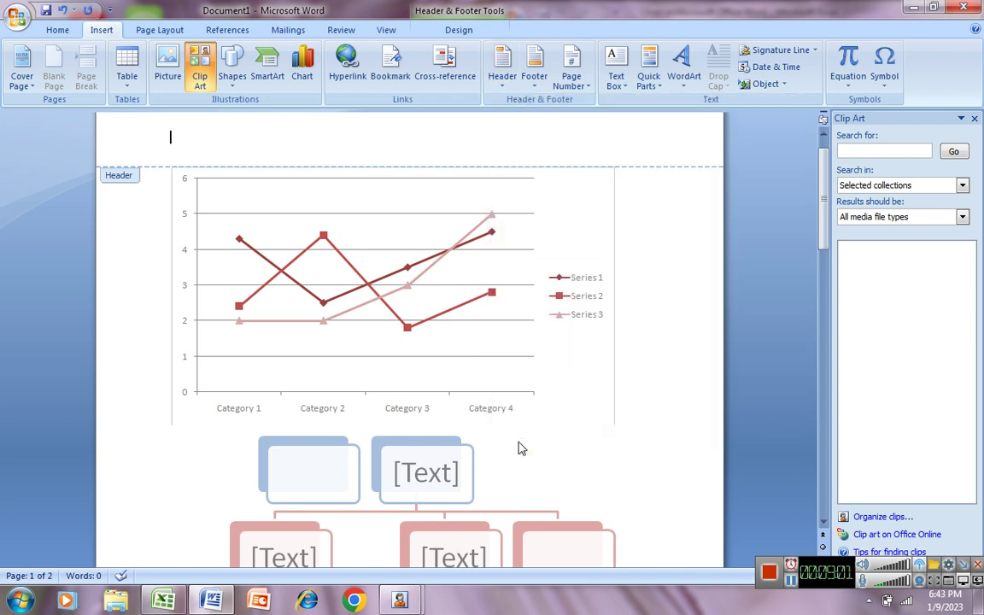
{"action": "double_click", "coordinate": [122, 182]}
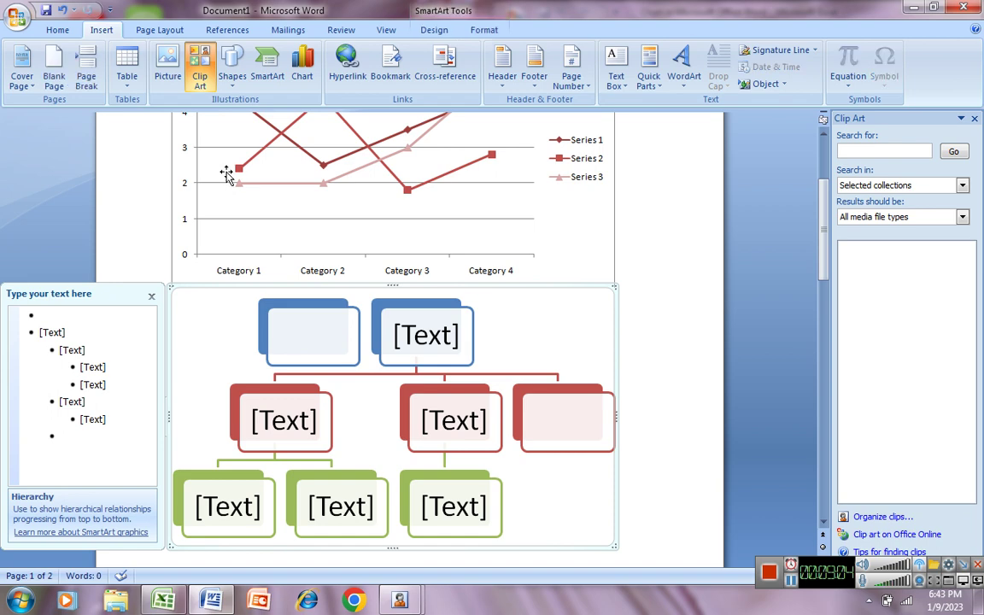
{"action": "left_click", "coordinate": [688, 272]}
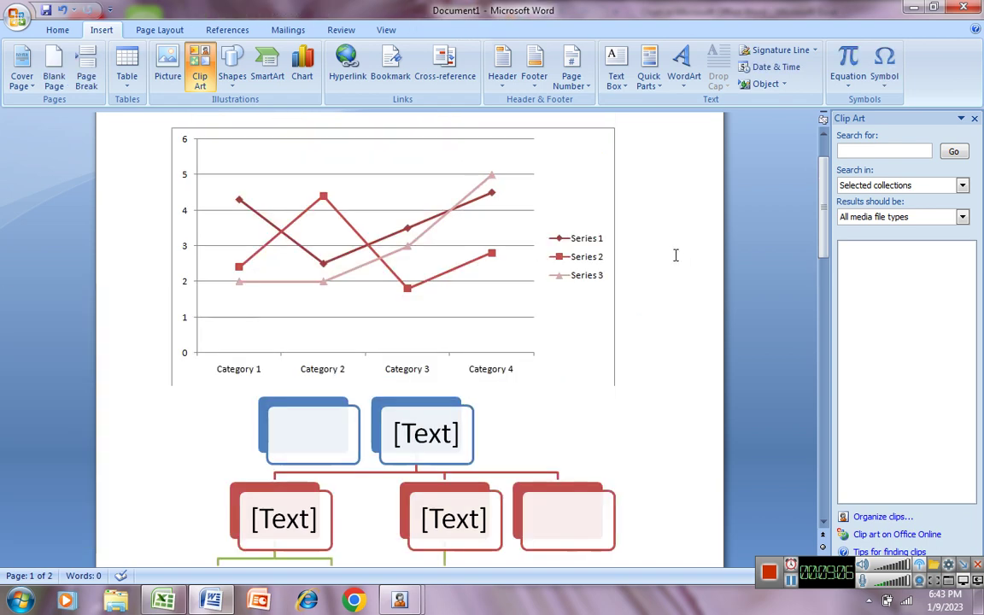
{"action": "left_click", "coordinate": [591, 92]}
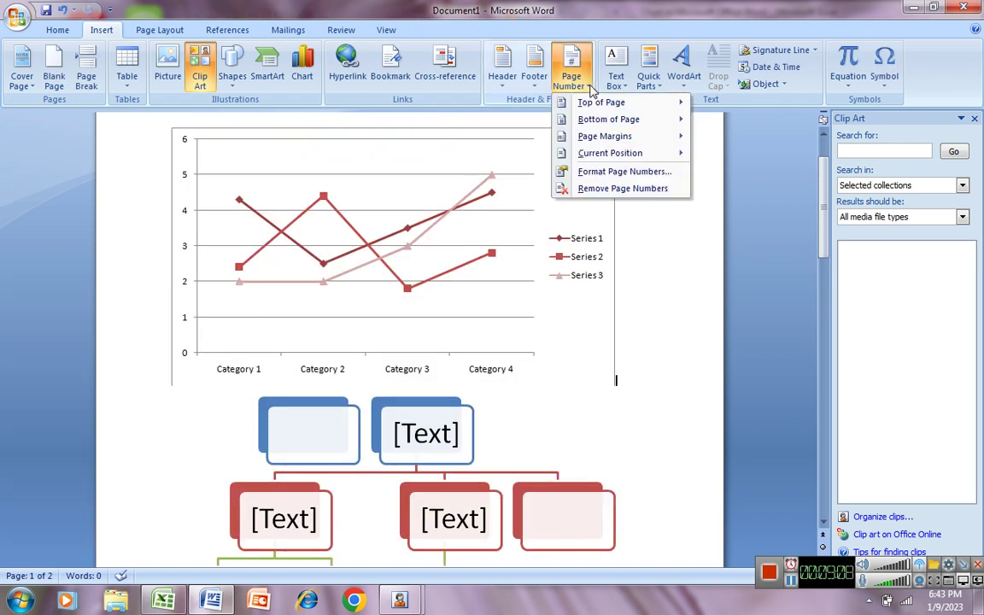
{"action": "mouse_move", "coordinate": [602, 118]}
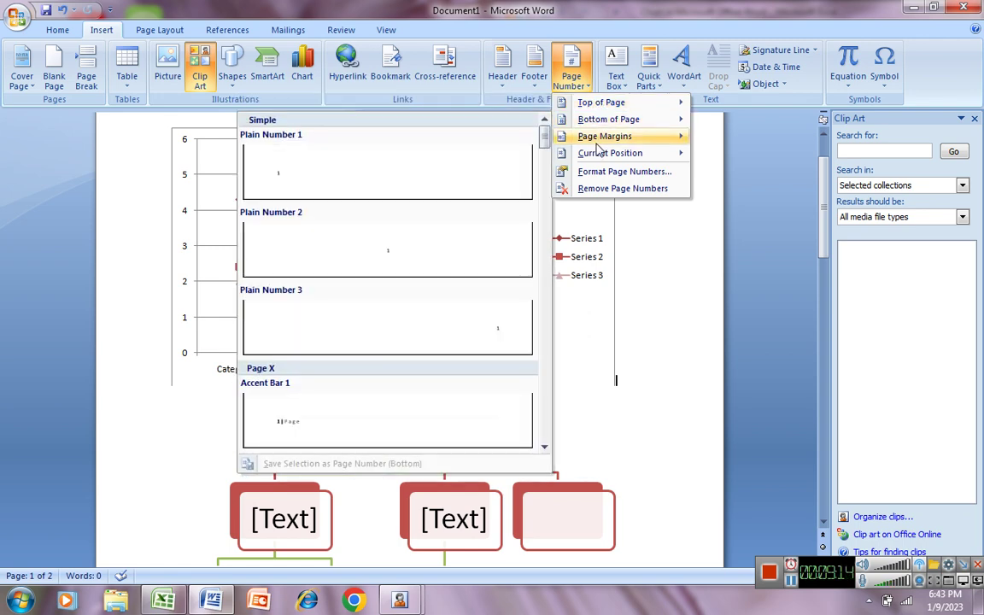
{"action": "mouse_move", "coordinate": [600, 141]}
{"action": "mouse_move", "coordinate": [603, 160]}
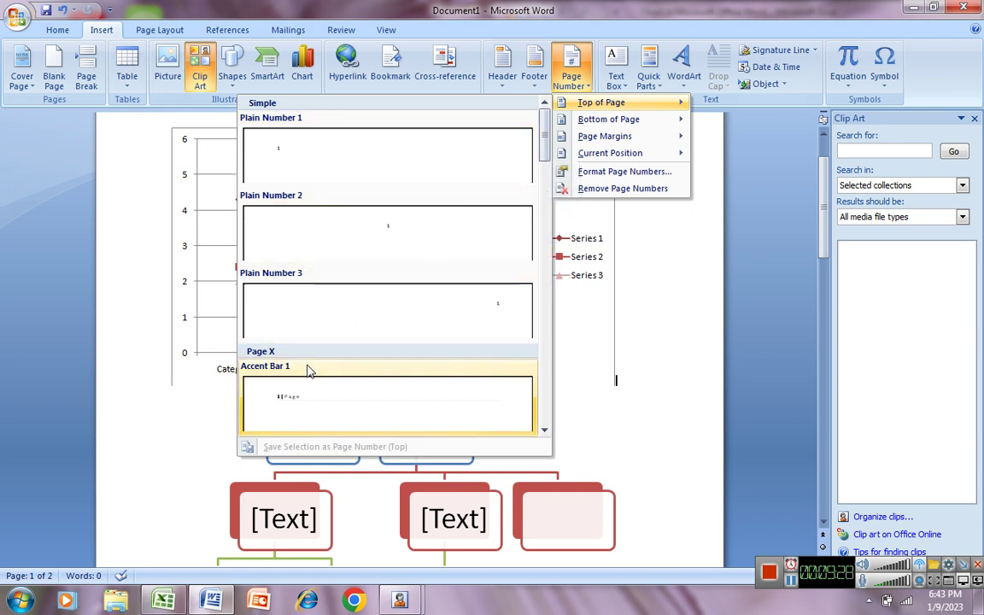
{"action": "left_click", "coordinate": [390, 226]}
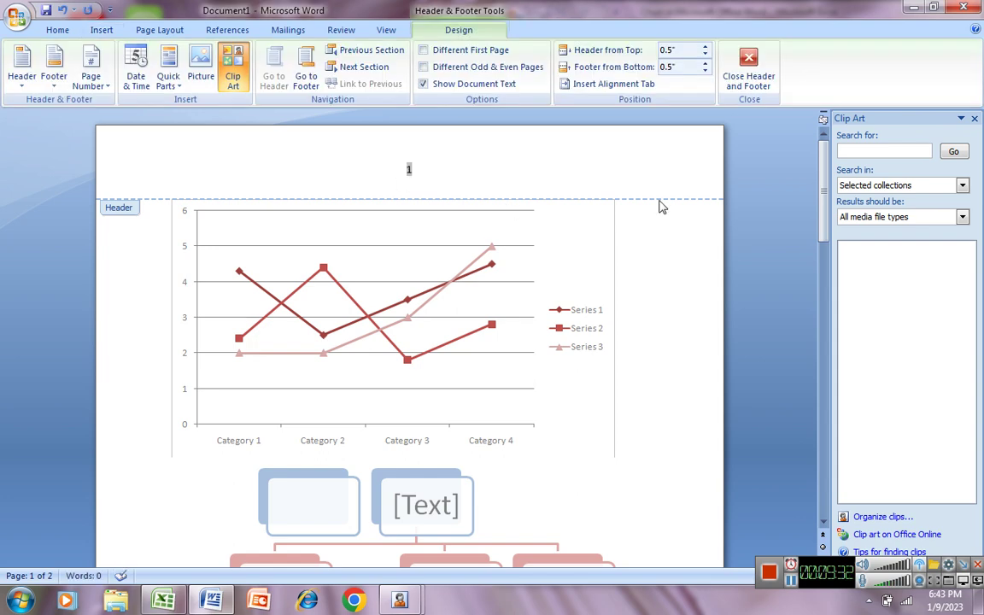
{"action": "left_click", "coordinate": [827, 243]}
{"action": "left_click_drag", "start_coordinate": [826, 244], "coordinate": [830, 365]}
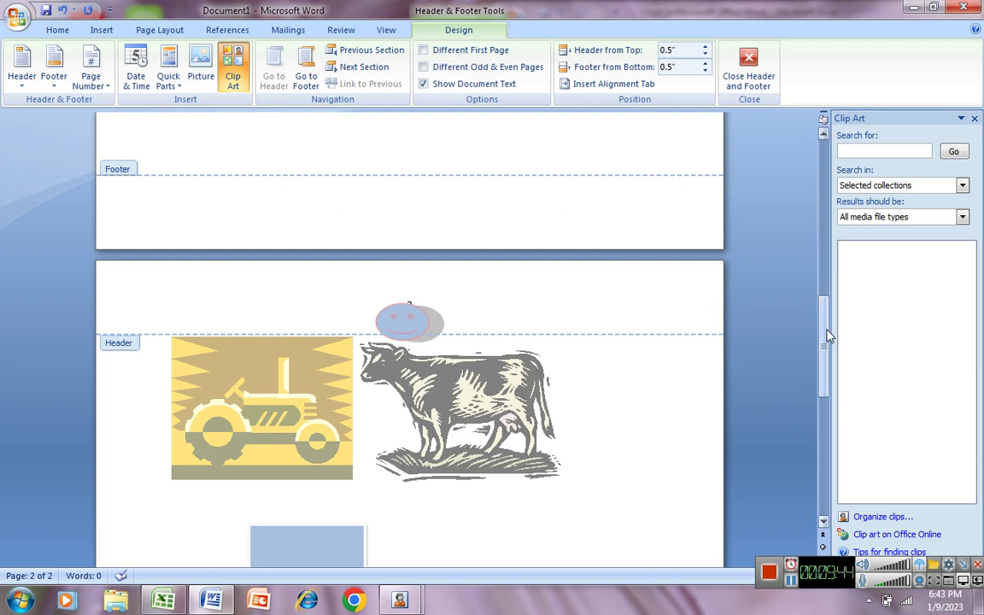
{"action": "mouse_move", "coordinate": [826, 333]}
{"action": "left_mouse_down"}
{"action": "mouse_move", "coordinate": [837, 440]}
{"action": "mouse_move", "coordinate": [813, 267]}
{"action": "mouse_move", "coordinate": [779, 151]}
{"action": "left_mouse_up"}
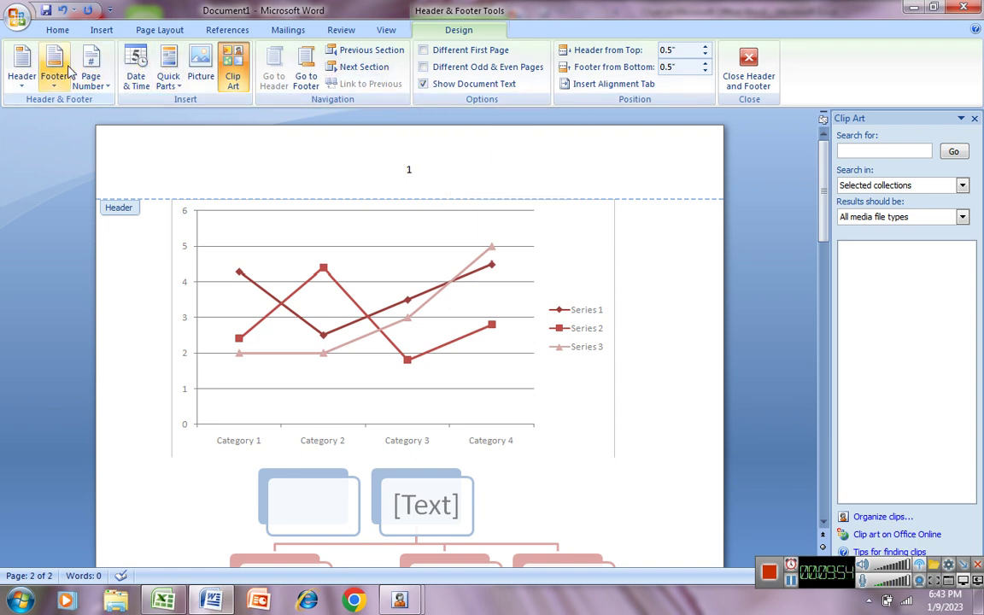
Insert an Annual Quote text box and type 'hghhhhhh' into it.
{"action": "left_click", "coordinate": [102, 30]}
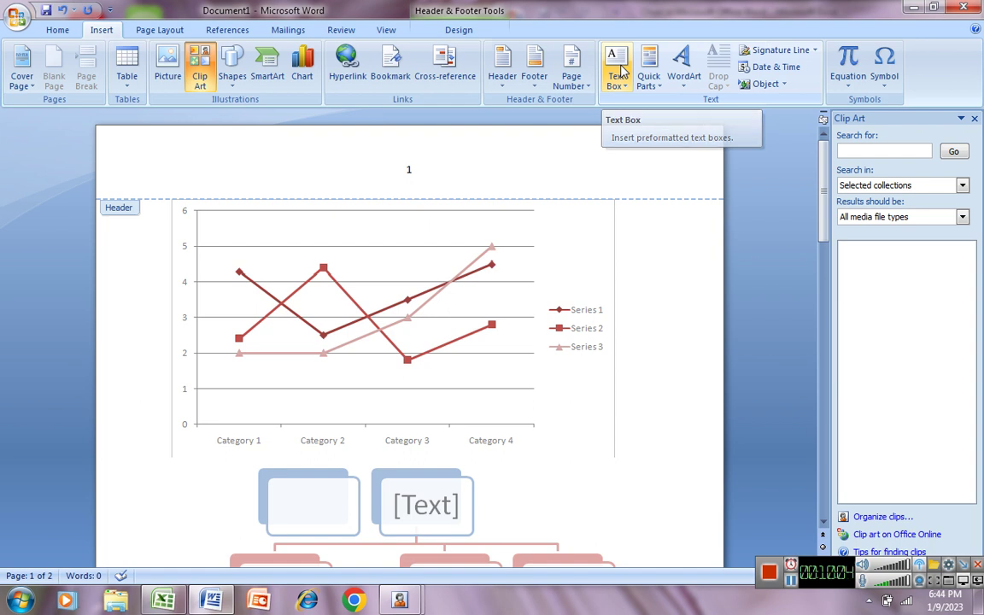
{"action": "left_click", "coordinate": [619, 71]}
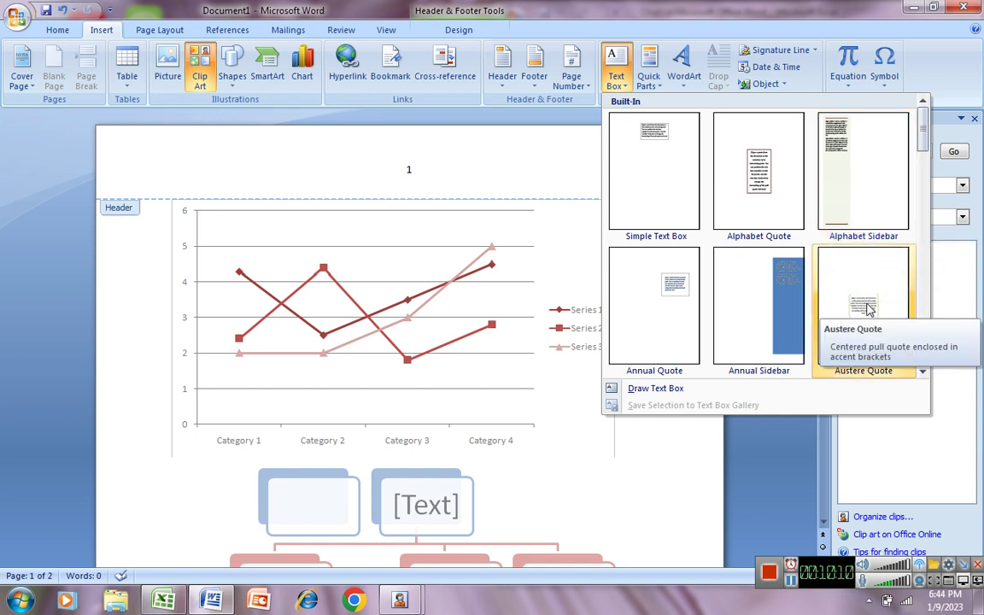
{"action": "left_click", "coordinate": [641, 290]}
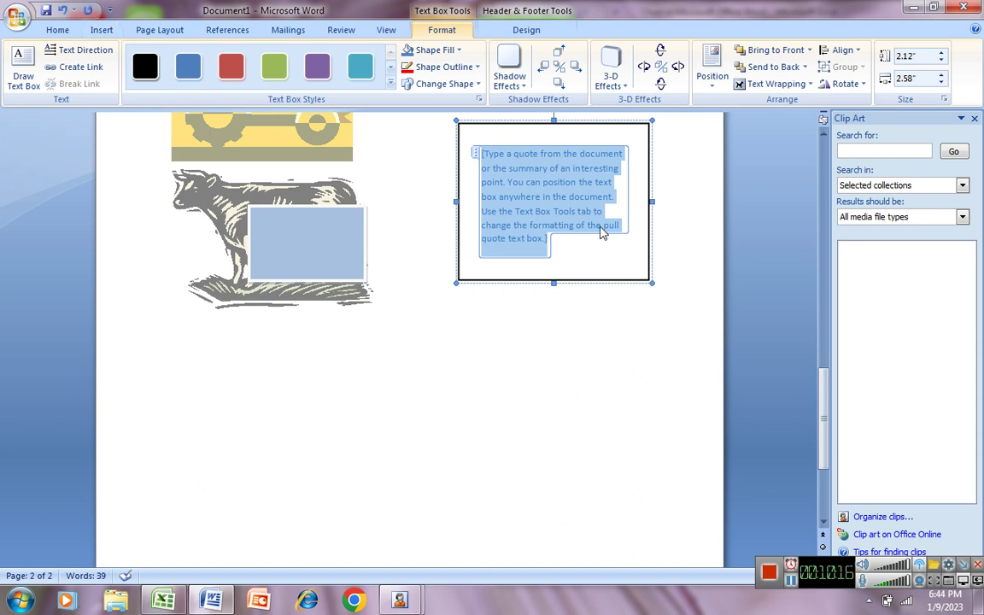
{"action": "type", "text": "hghhhhhh"}
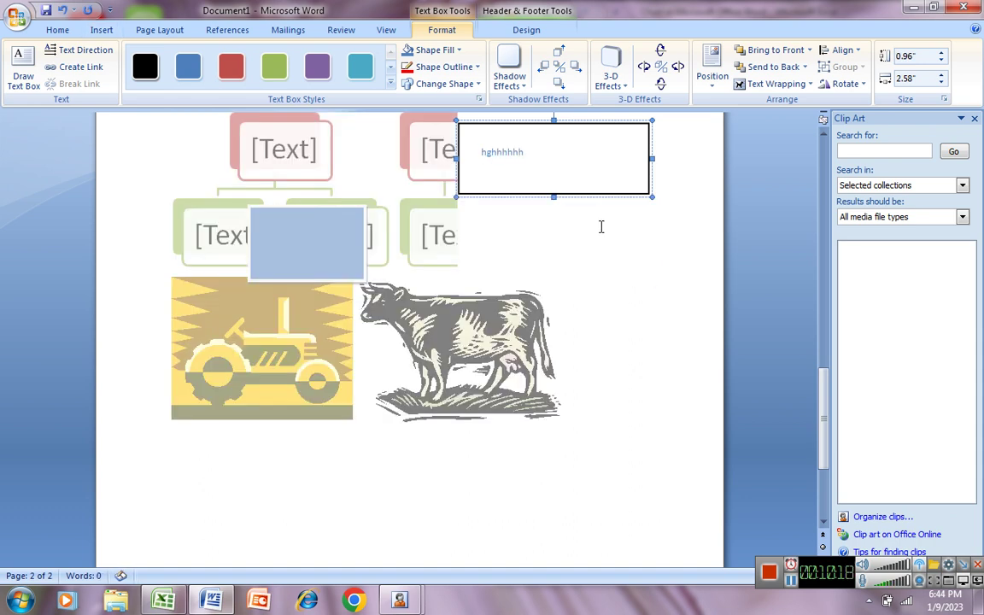
Move the quote text box up beside the hierarchy diagram.
{"action": "left_click", "coordinate": [597, 190]}
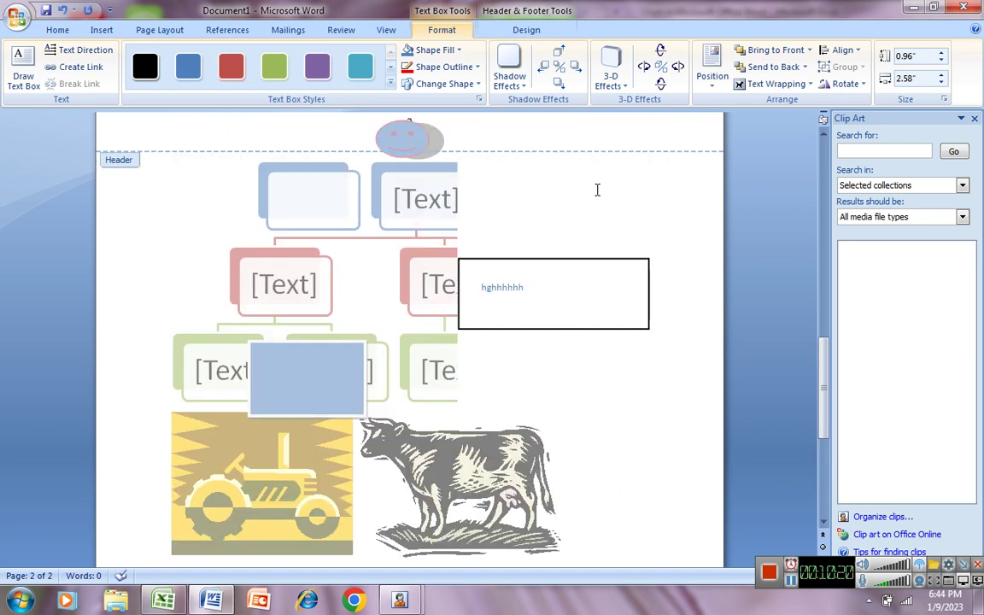
{"action": "left_click_drag", "start_coordinate": [585, 263], "coordinate": [637, 204]}
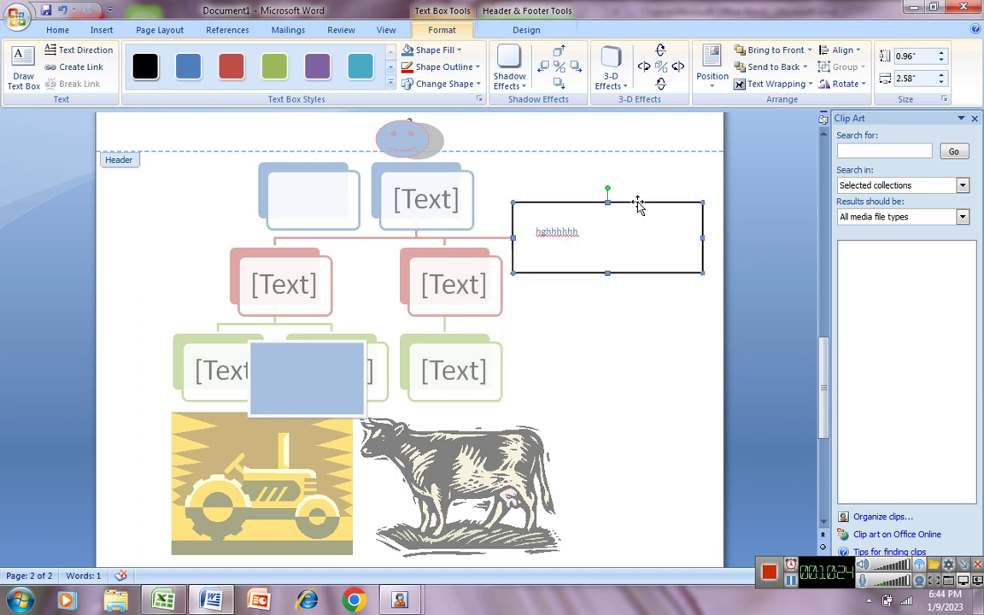
{"action": "left_click", "coordinate": [621, 240]}
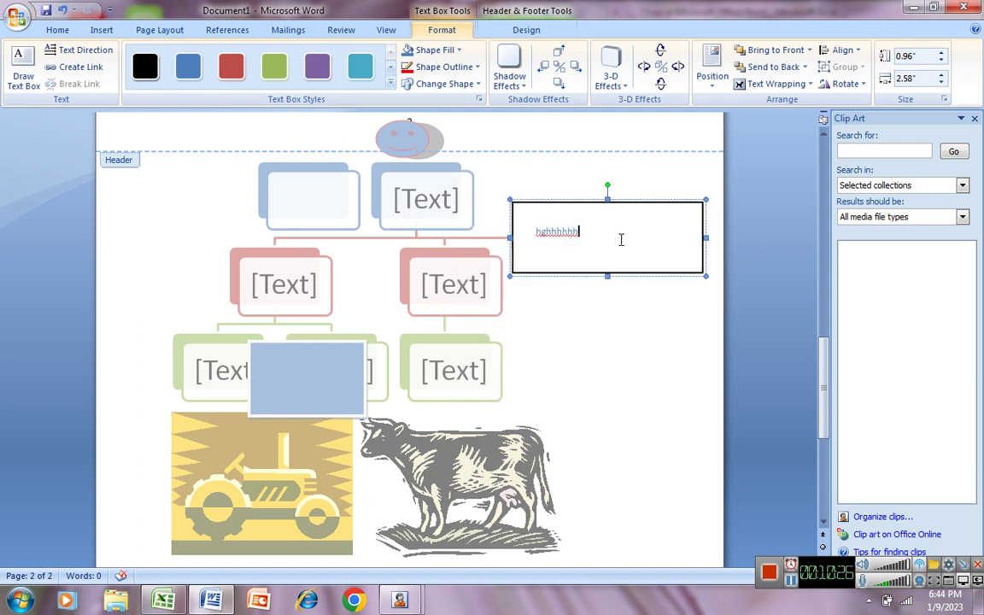
{"action": "right_click", "coordinate": [621, 240]}
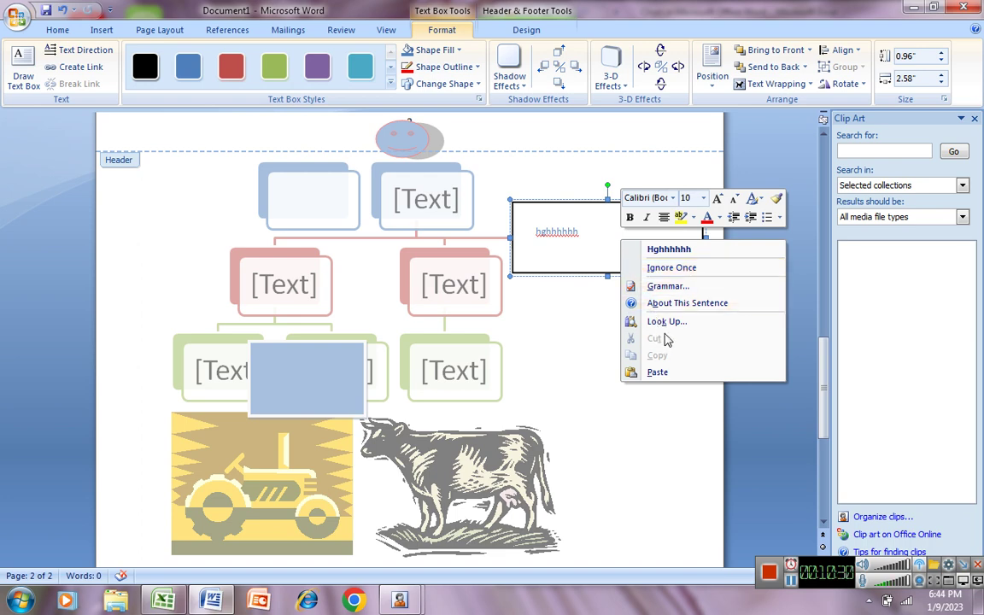
{"action": "left_click", "coordinate": [543, 249]}
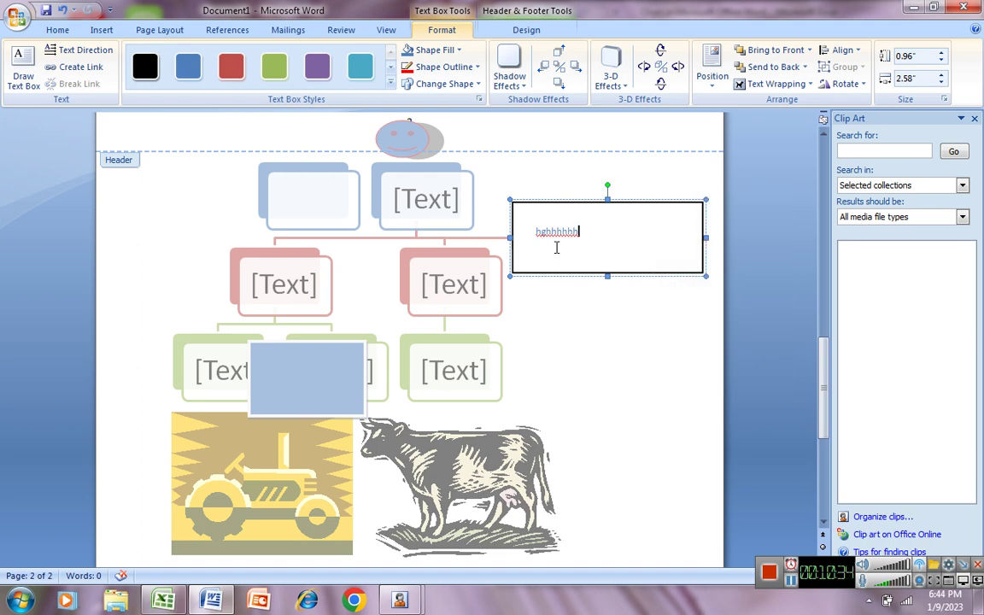
{"action": "left_click", "coordinate": [102, 31]}
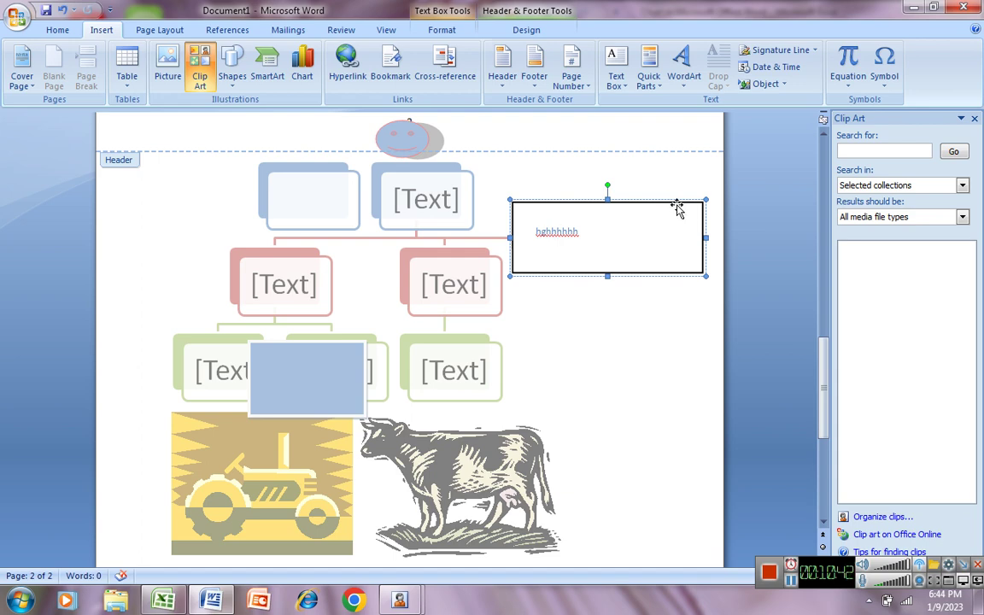
Fill the selected text box with the Chrysanthemum sample picture.
{"action": "left_click", "coordinate": [676, 207]}
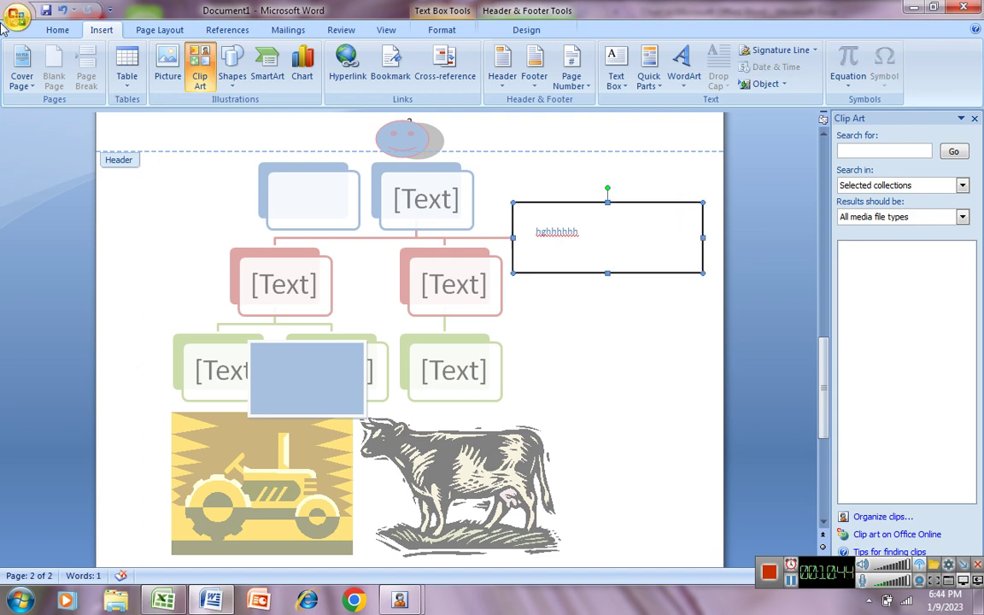
{"action": "left_click", "coordinate": [162, 69]}
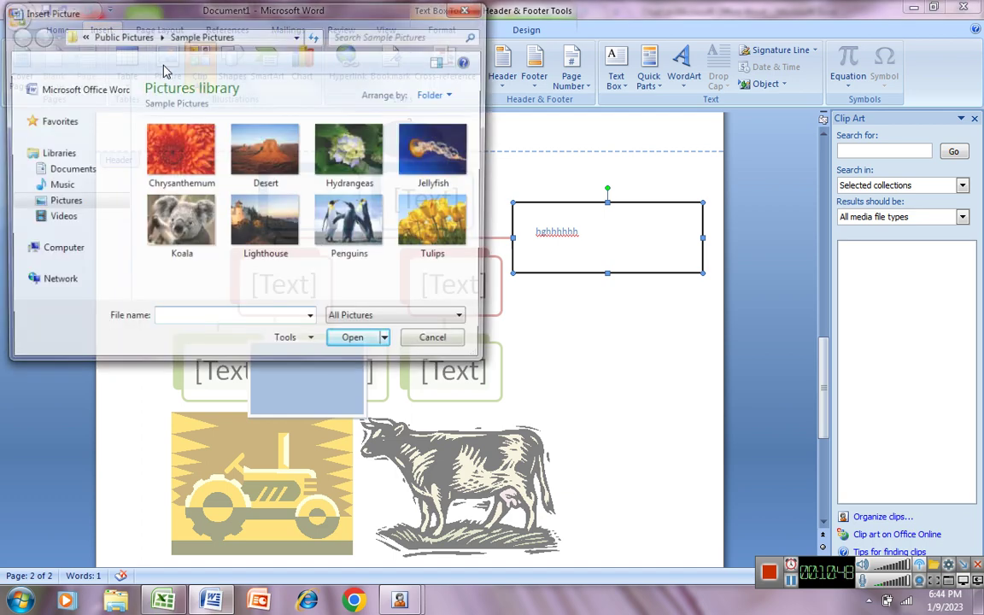
{"action": "double_click", "coordinate": [199, 151]}
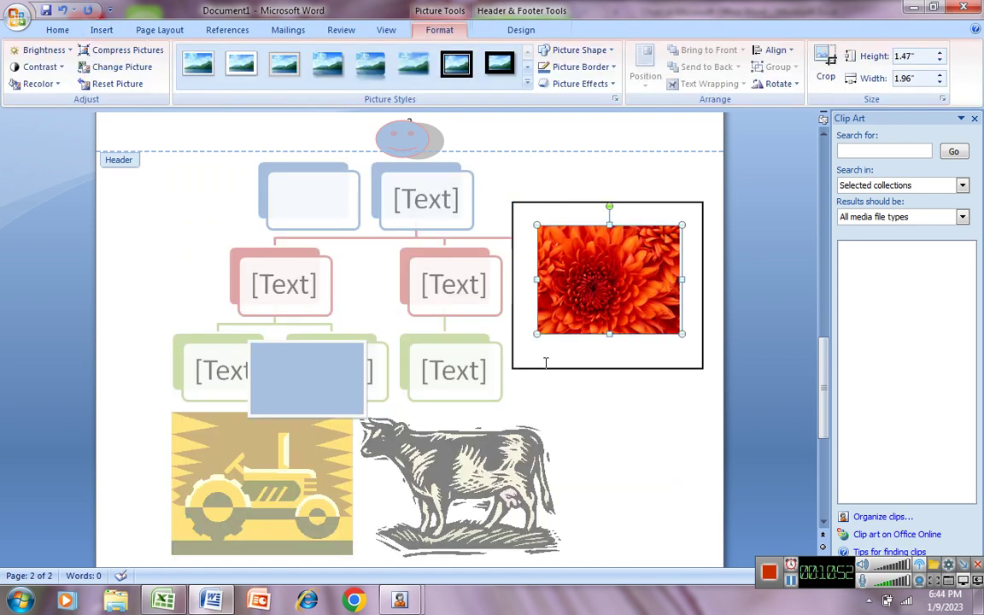
{"action": "left_click", "coordinate": [509, 362]}
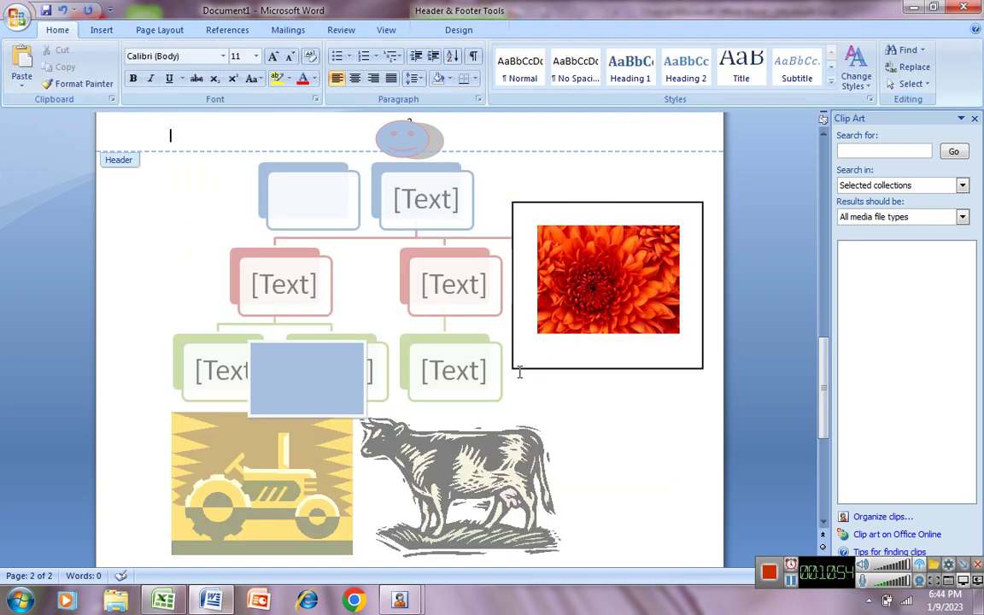
{"action": "left_click", "coordinate": [97, 35]}
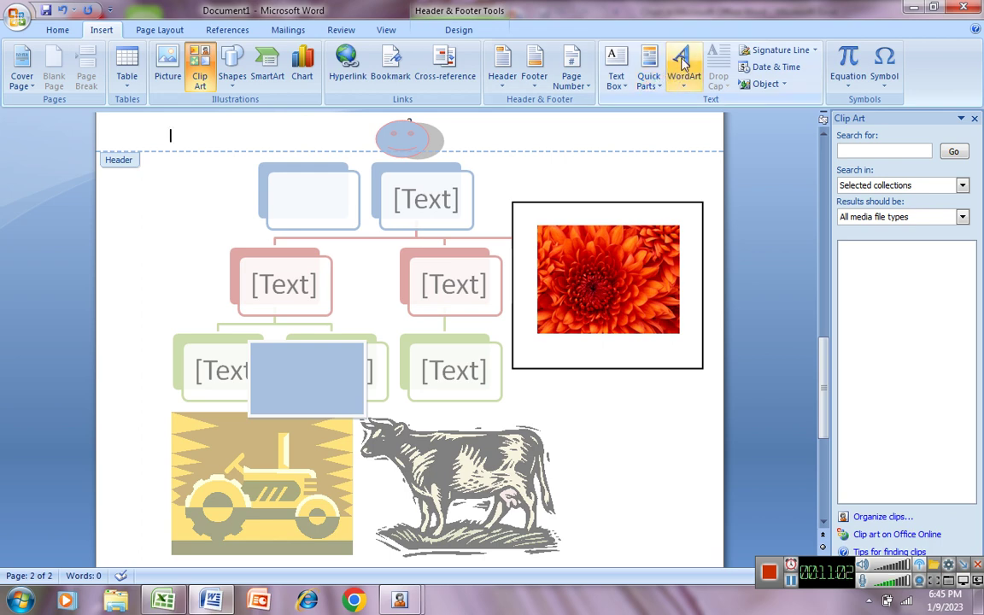
Insert bold blue WordArt reading 'Class', fixing the typo, then select it.
{"action": "left_click", "coordinate": [683, 64]}
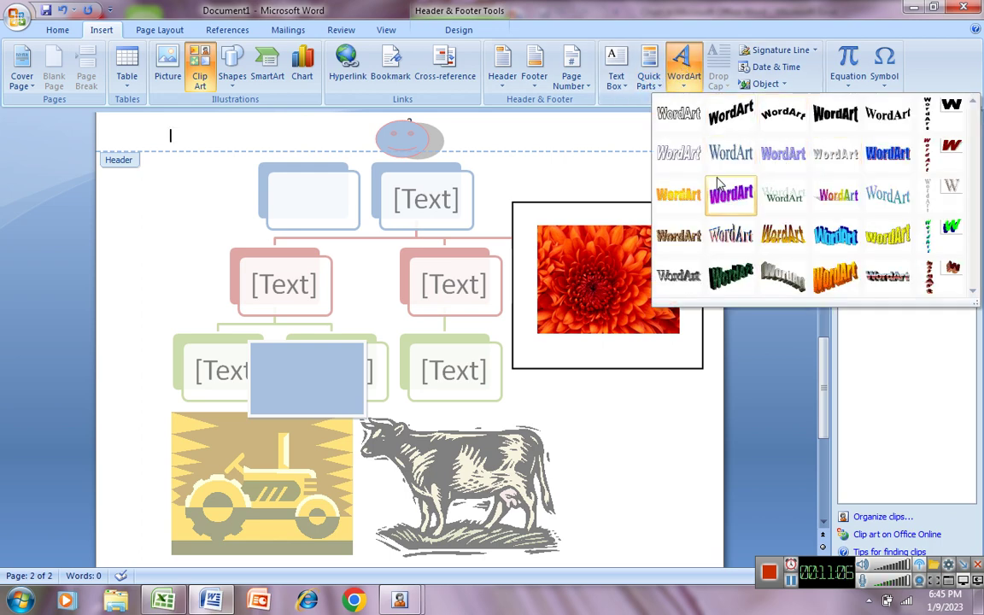
{"action": "left_click", "coordinate": [889, 156]}
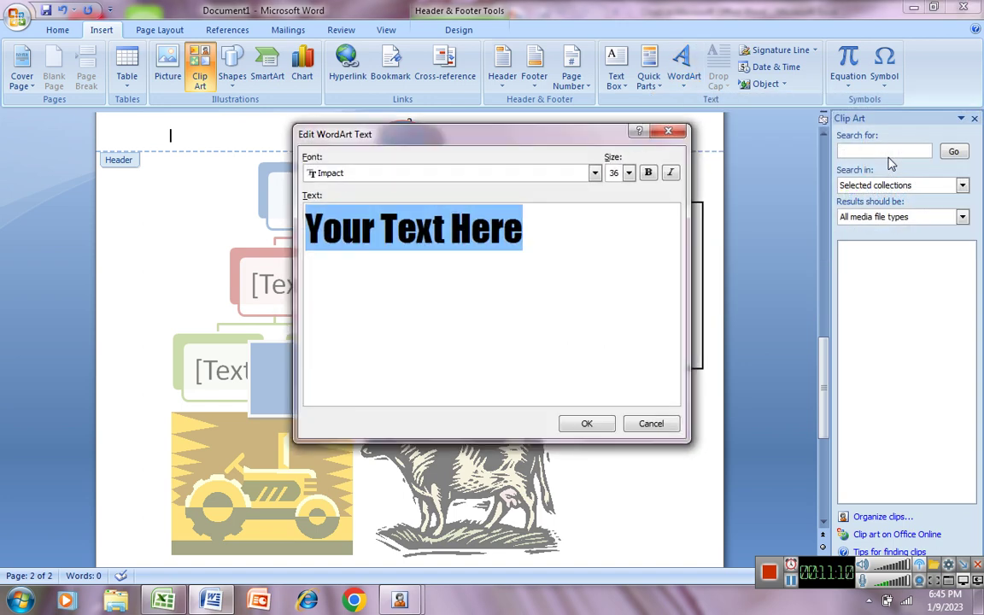
{"action": "type", "text": "cl"}
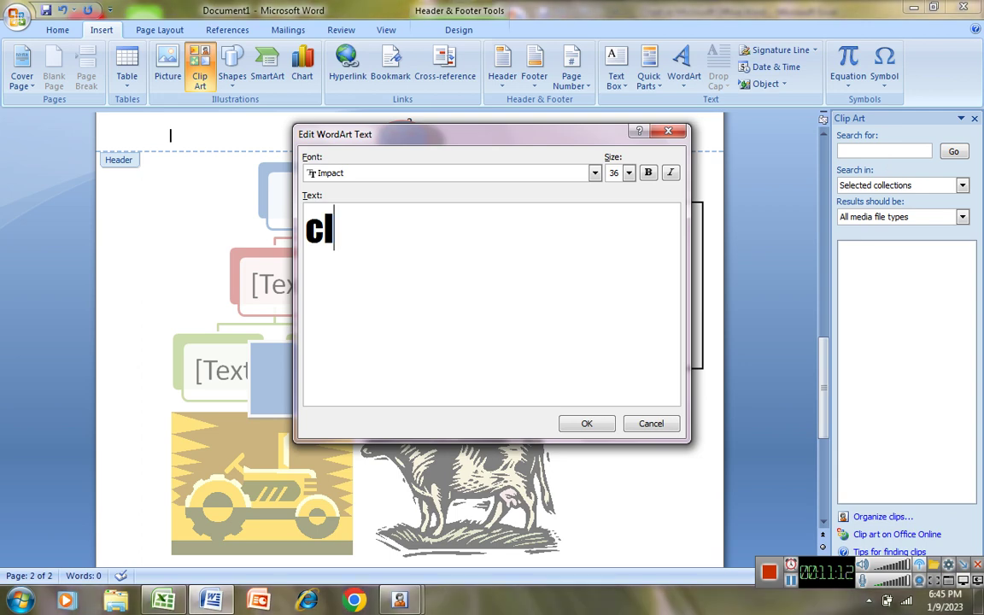
{"action": "type", "text": "ss"}
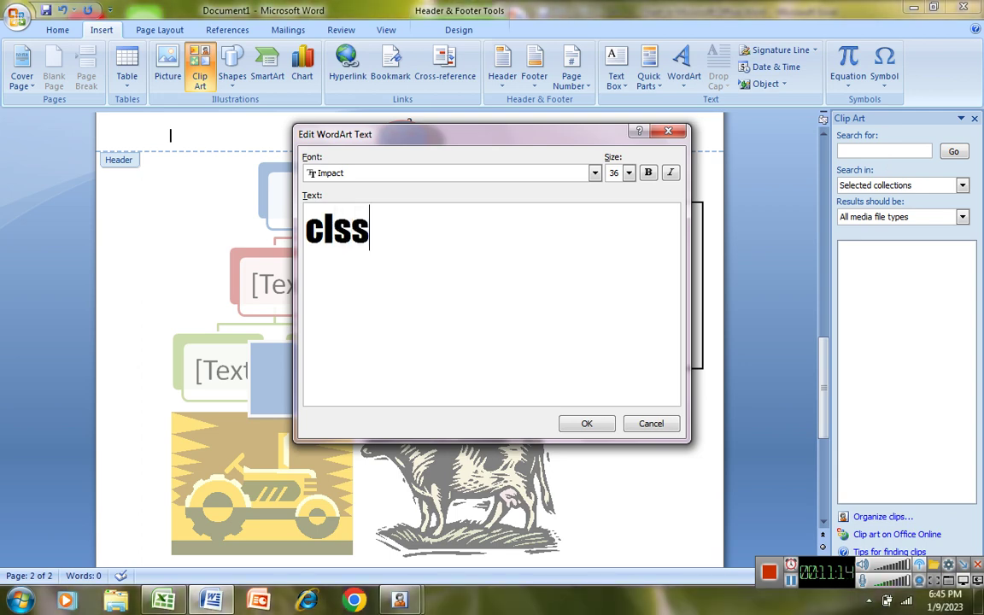
{"action": "key", "text": "BackSpace"}
{"action": "key", "text": "BackSpace"}
{"action": "key", "text": "BackSpace"}
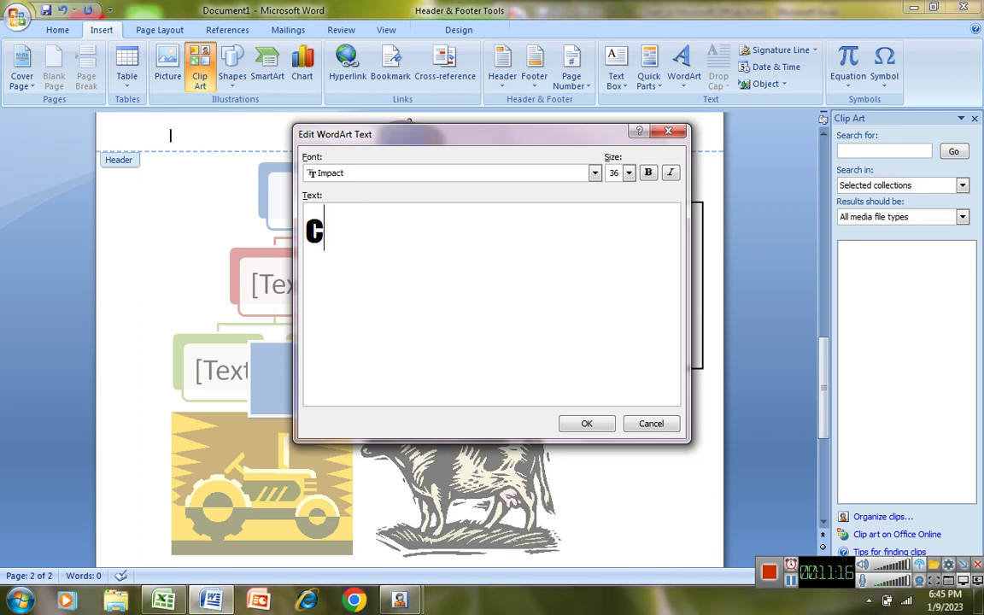
{"action": "key", "text": "BackSpace"}
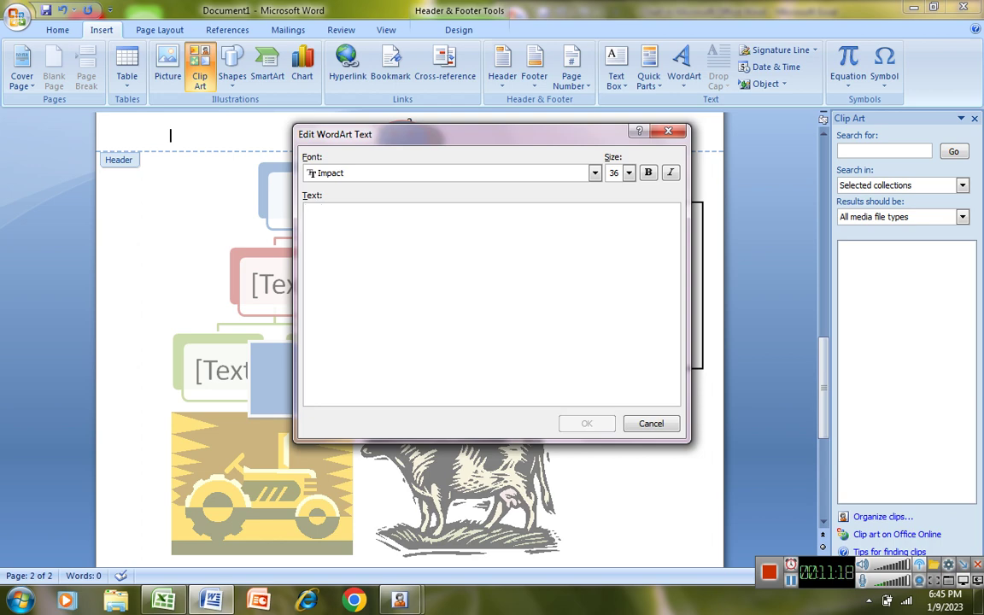
{"action": "type", "text": "Cl"}
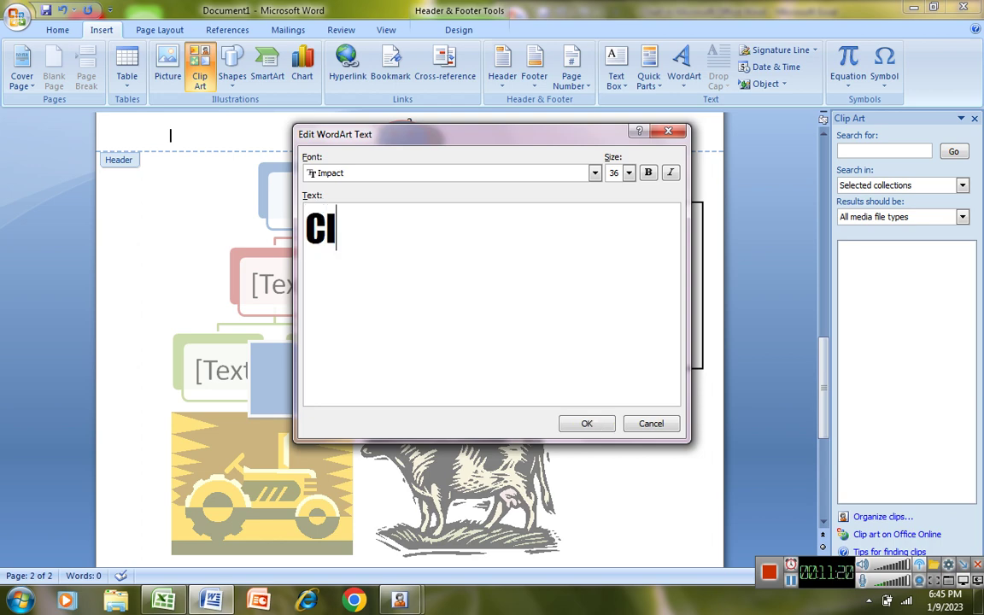
{"action": "type", "text": "ass"}
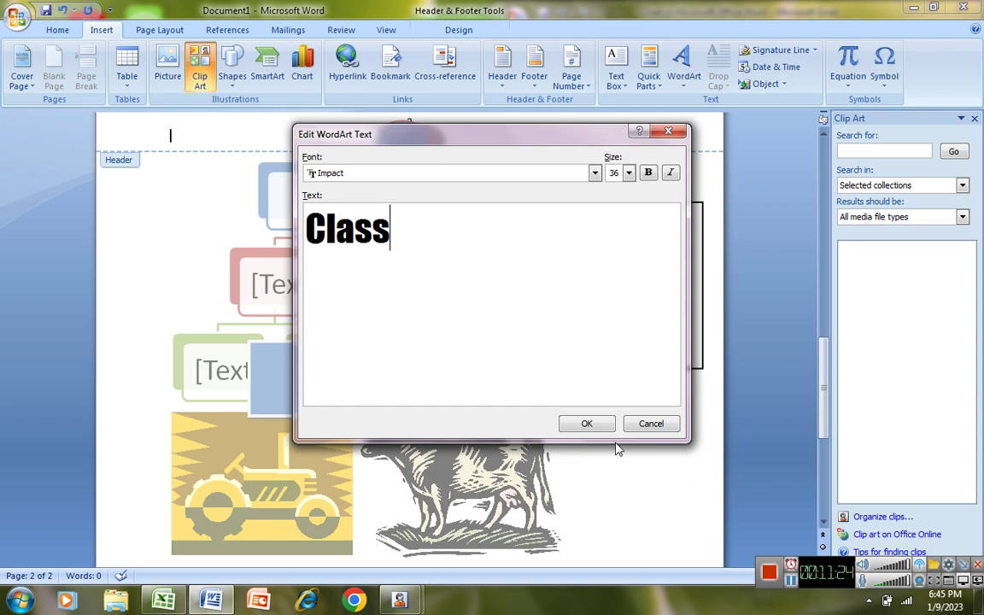
{"action": "left_click", "coordinate": [587, 424]}
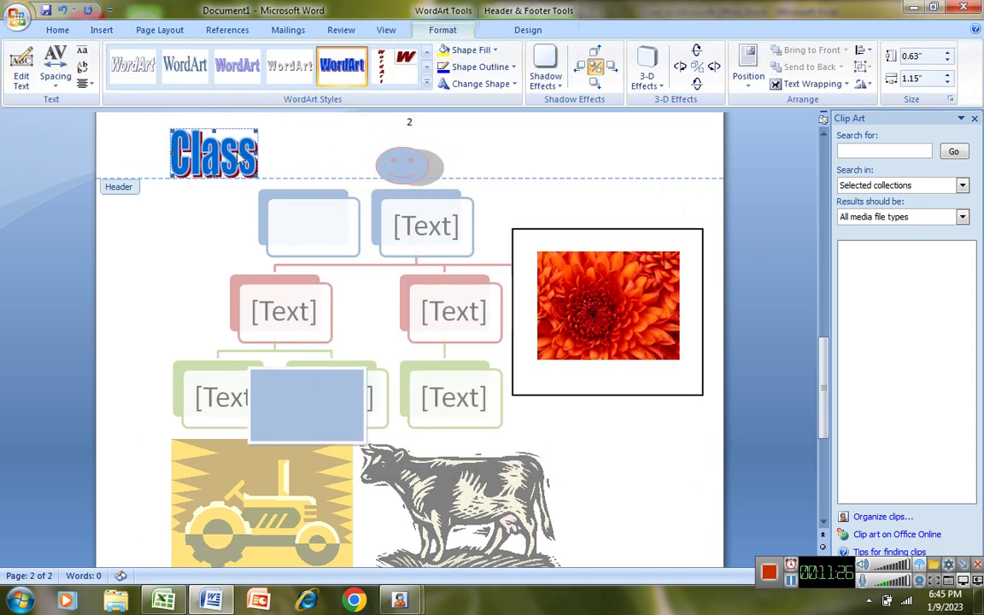
{"action": "left_click", "coordinate": [245, 195]}
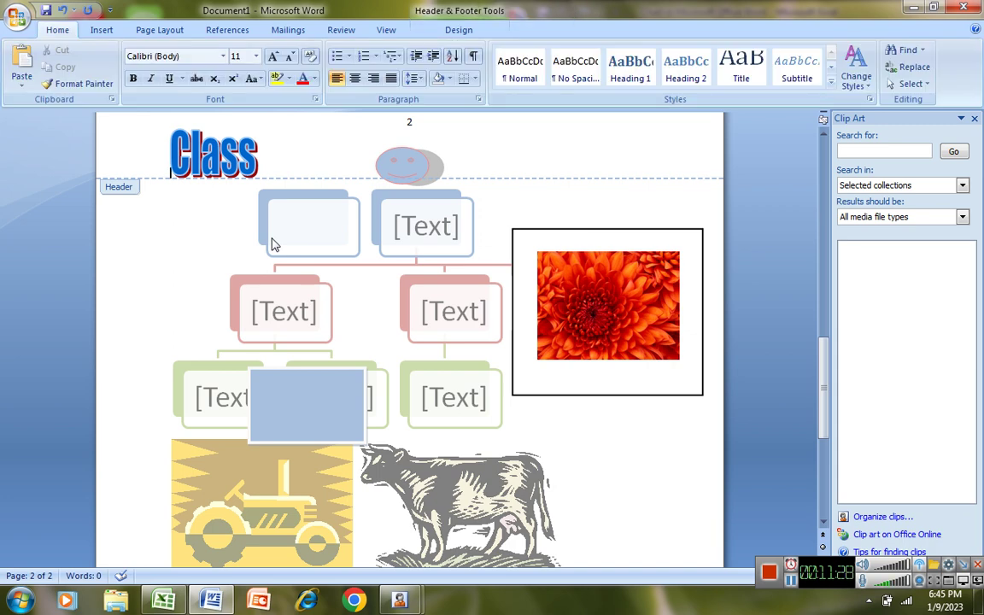
{"action": "left_click", "coordinate": [247, 159]}
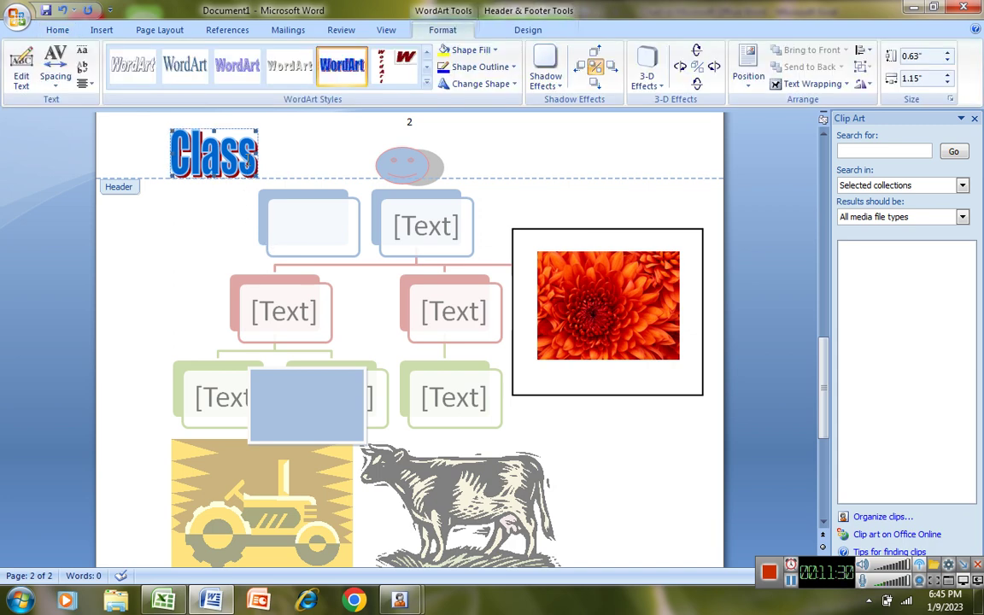
Make the Class WordArt float freely and drag it down onto the diagram.
{"action": "left_click", "coordinate": [804, 85]}
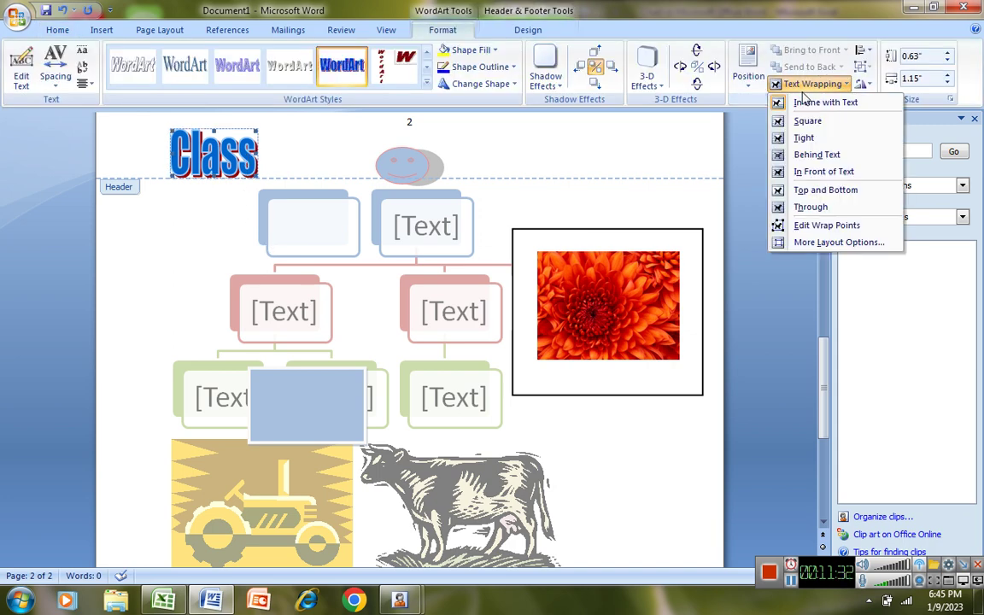
{"action": "left_click", "coordinate": [799, 172]}
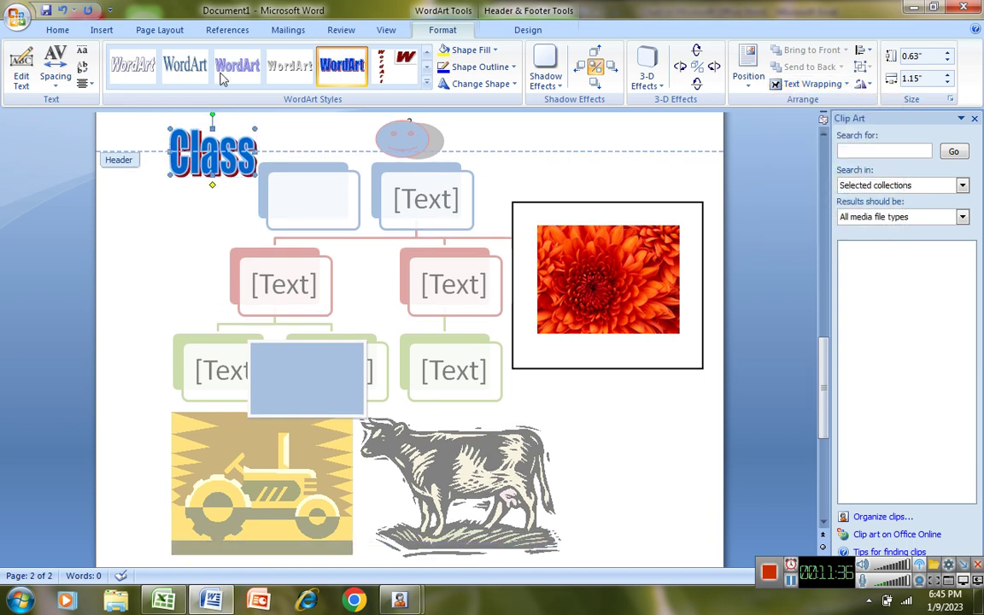
{"action": "mouse_move", "coordinate": [218, 162]}
{"action": "left_mouse_down"}
{"action": "mouse_move", "coordinate": [331, 253]}
{"action": "mouse_move", "coordinate": [527, 368]}
{"action": "left_mouse_up"}
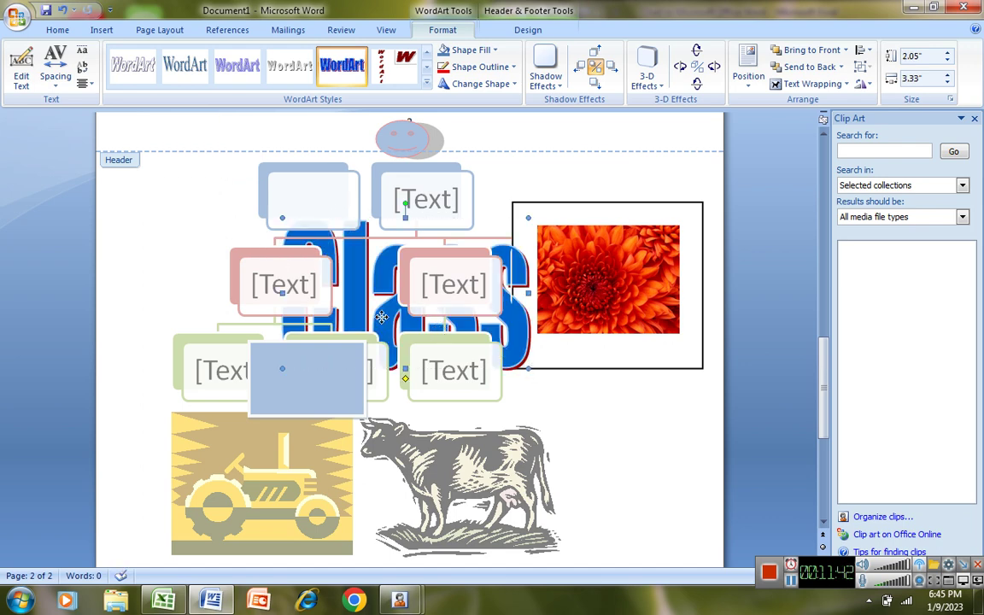
Bring the WordArt to front, then send it backward behind the diagram boxes.
{"action": "right_click", "coordinate": [383, 320]}
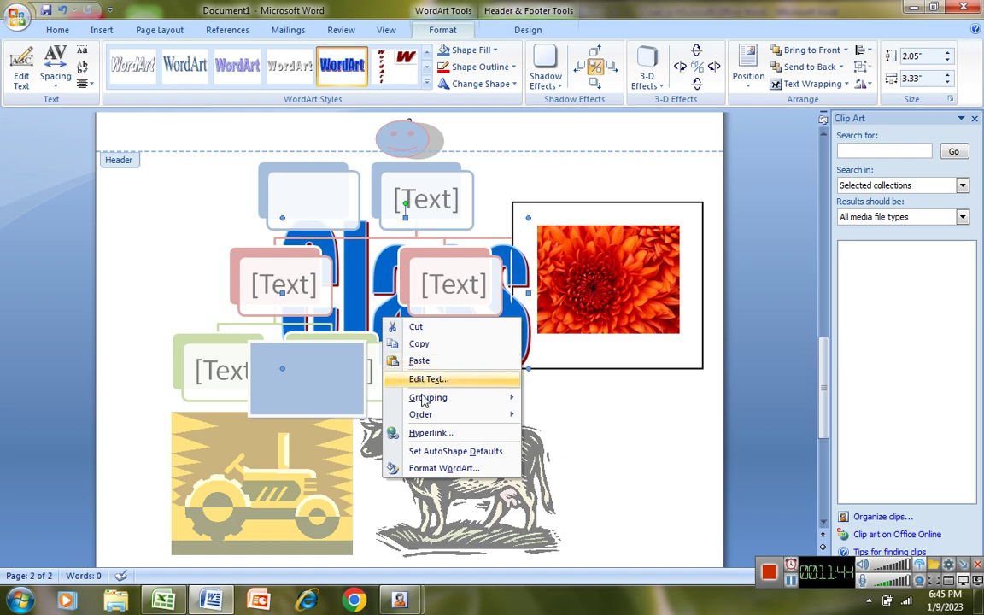
{"action": "mouse_move", "coordinate": [427, 415]}
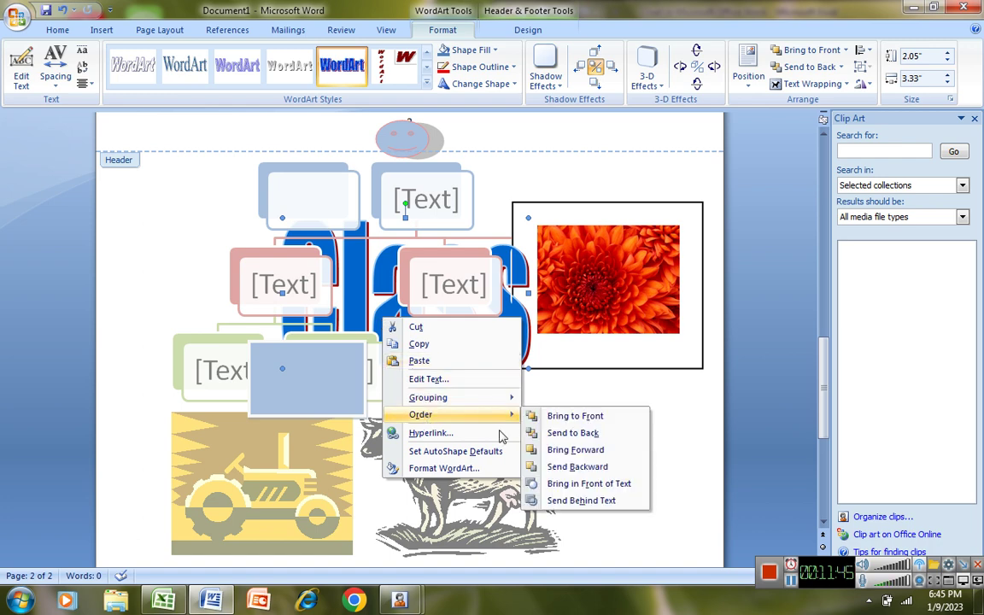
{"action": "left_click", "coordinate": [593, 416]}
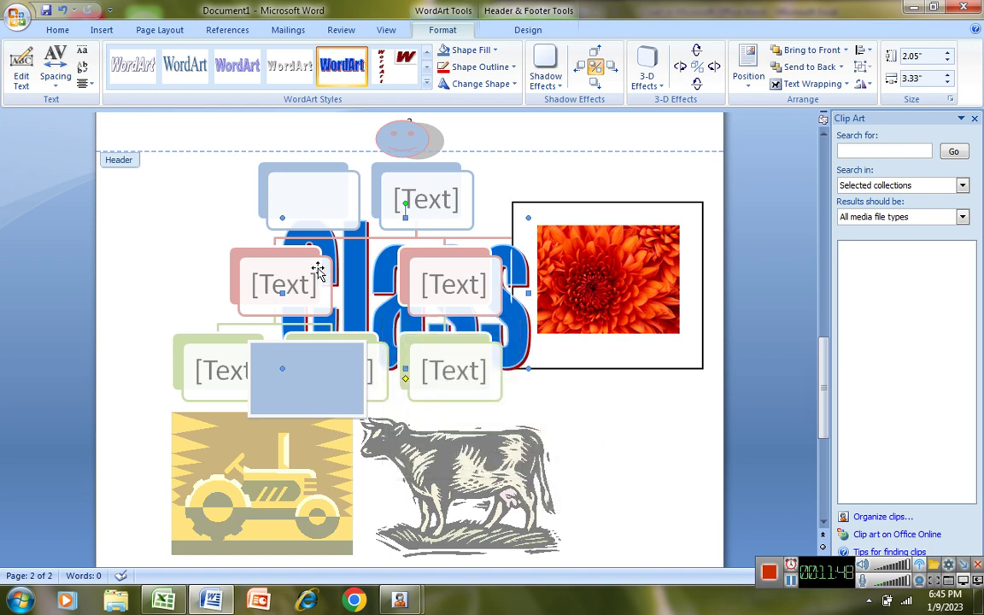
{"action": "right_click", "coordinate": [351, 282]}
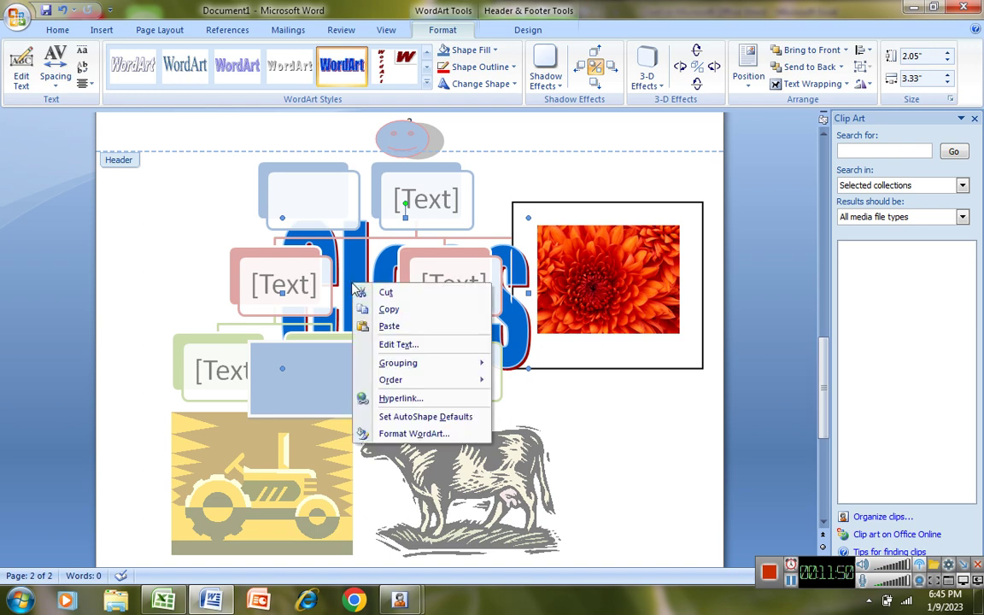
{"action": "mouse_move", "coordinate": [436, 380]}
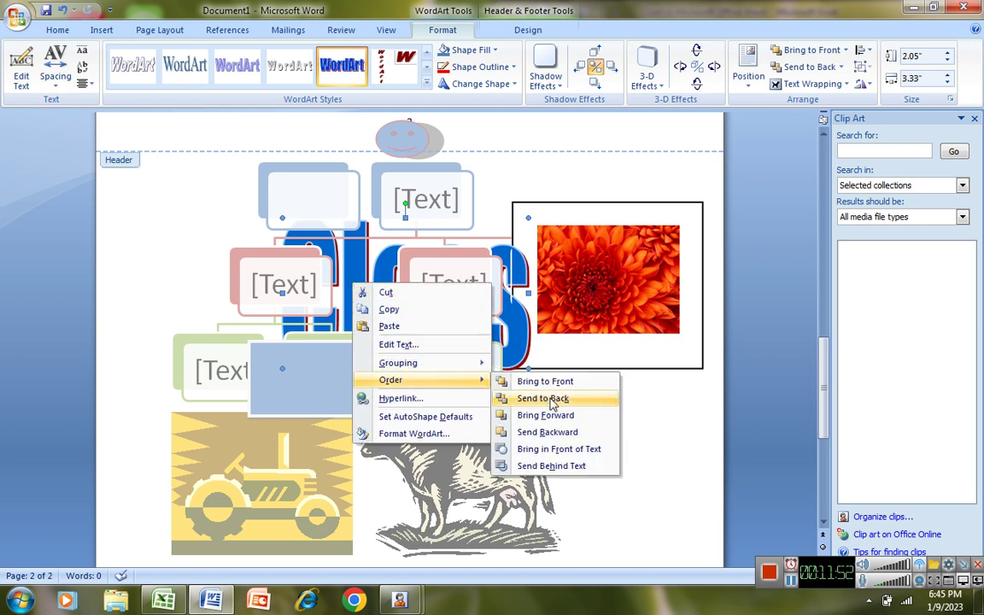
{"action": "left_click", "coordinate": [549, 448]}
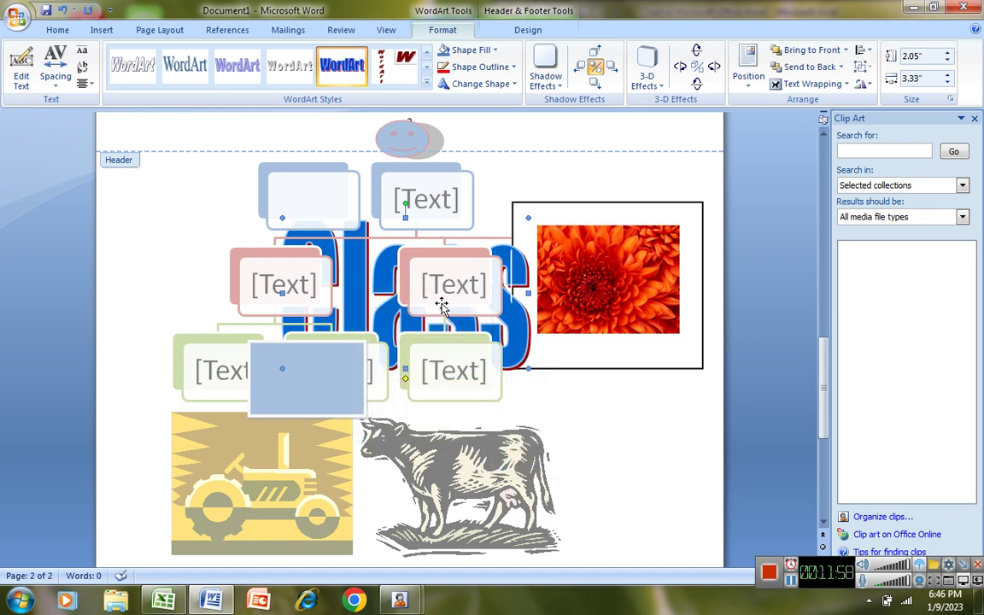
{"action": "right_click", "coordinate": [443, 305]}
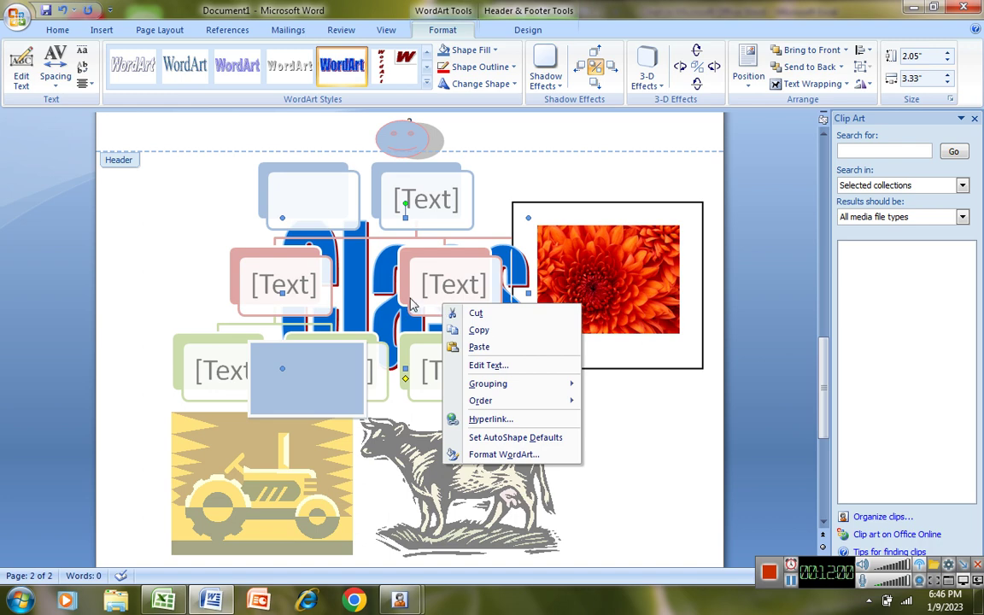
{"action": "key", "text": "Escape"}
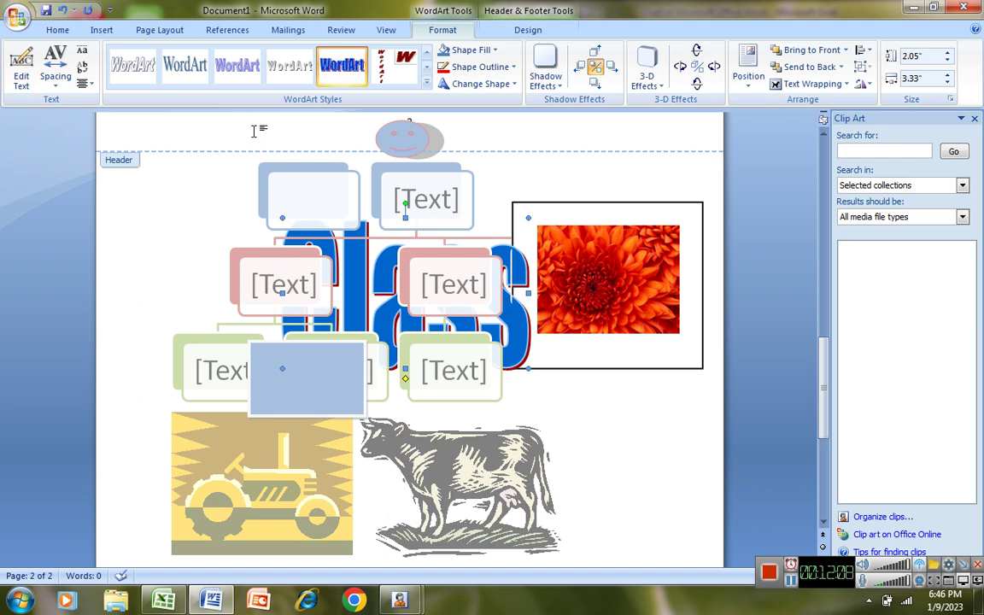
Leave header editing and select the hierarchy diagram's red box.
{"action": "left_click", "coordinate": [128, 165]}
{"action": "double_click", "coordinate": [126, 164]}
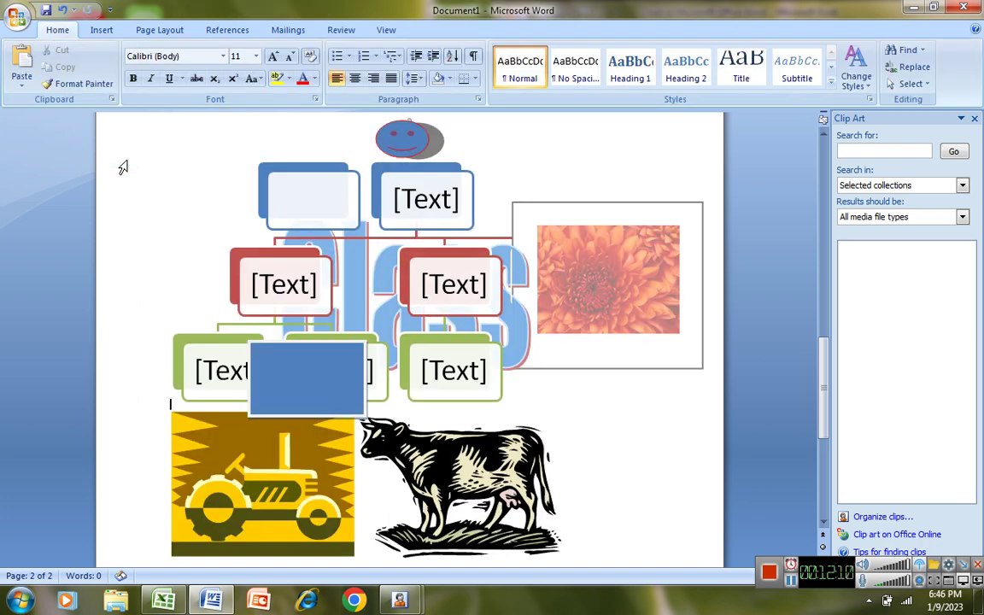
{"action": "left_click", "coordinate": [322, 268]}
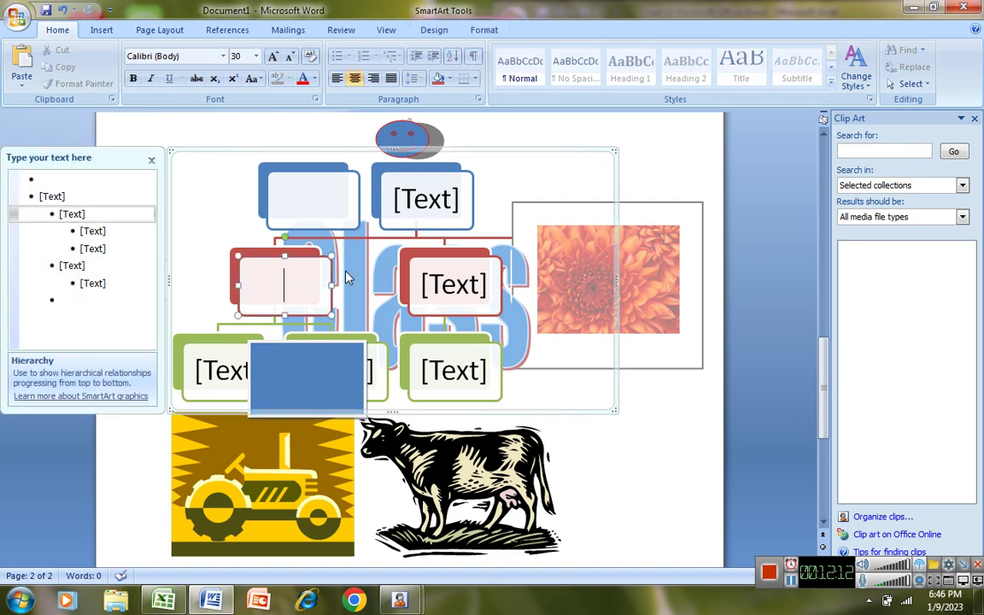
{"action": "left_click", "coordinate": [313, 262]}
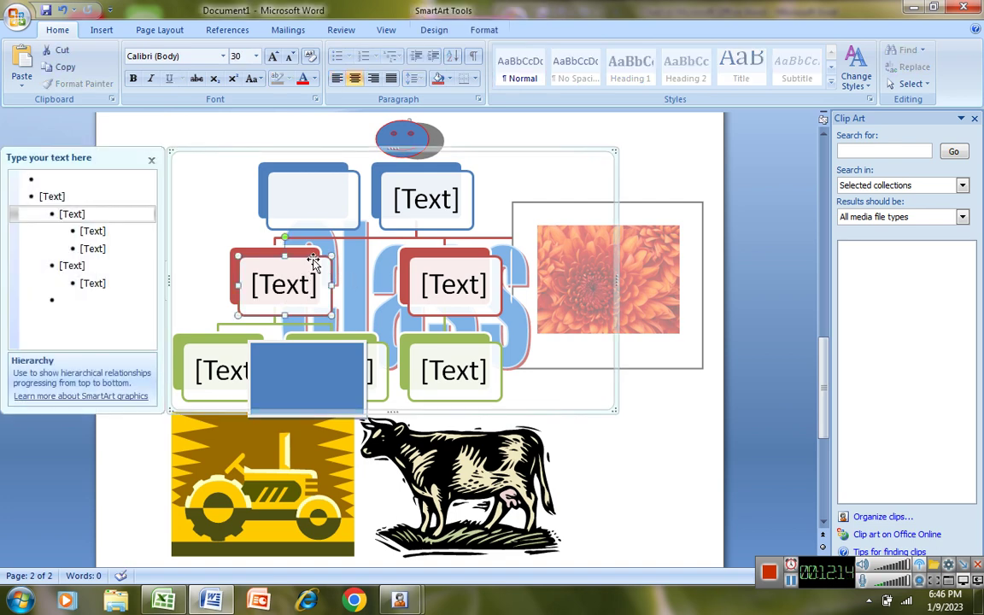
Remove a box from the hierarchy diagram and type 'a' into the middle red box.
{"action": "left_click", "coordinate": [382, 228]}
{"action": "key", "text": "ctrl+z"}
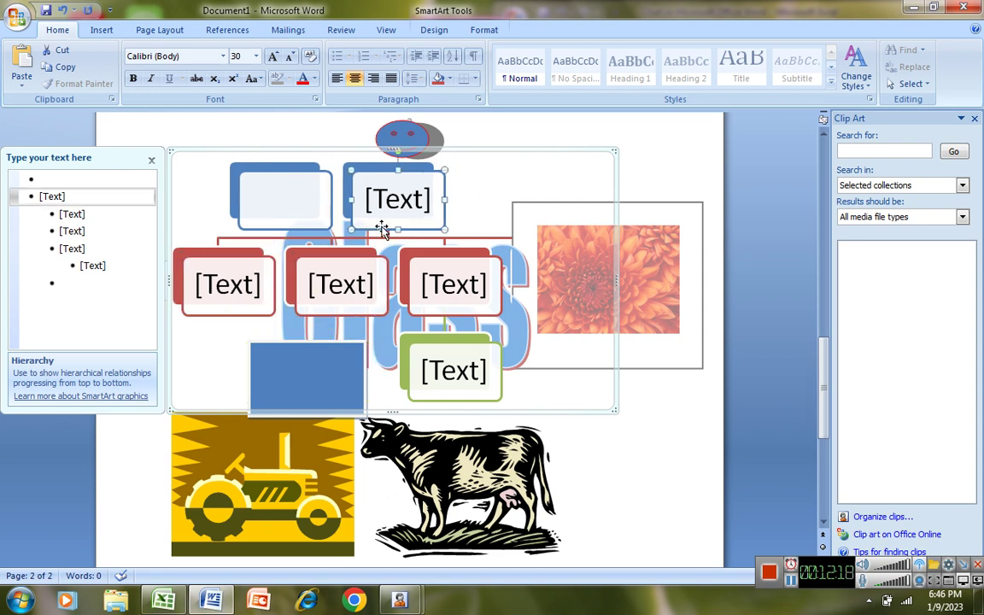
{"action": "left_click", "coordinate": [386, 262]}
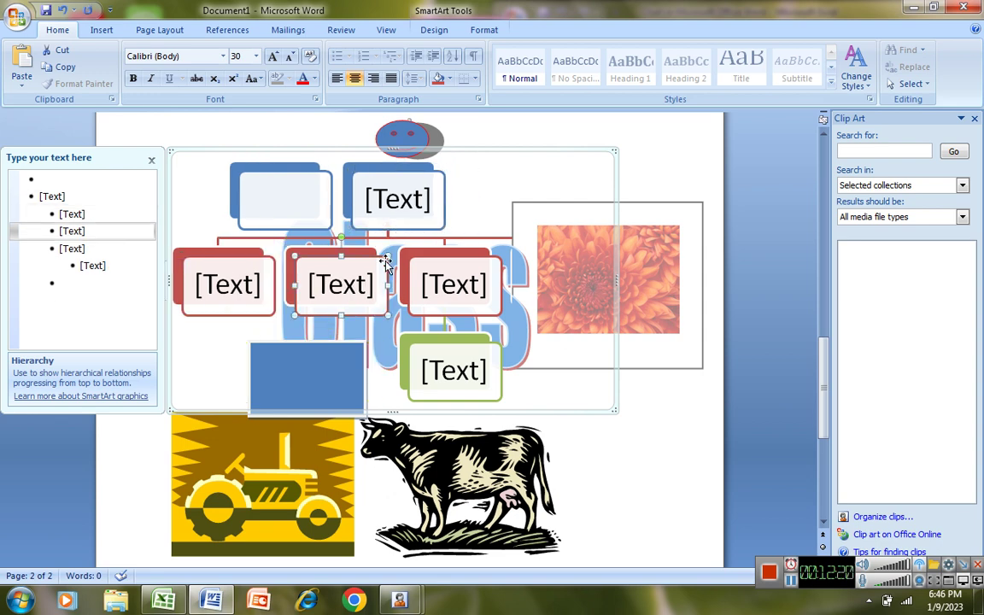
{"action": "type", "text": "a"}
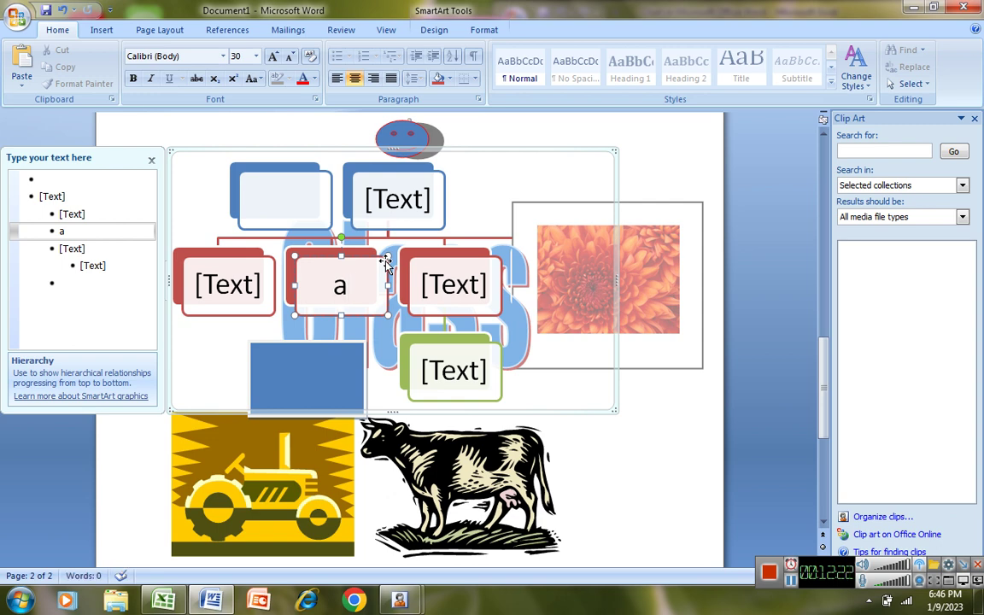
{"action": "key", "text": "Escape"}
Select all the diagram's shapes and delete them, leaving an empty SmartArt frame.
{"action": "key", "text": "ctrl+a"}
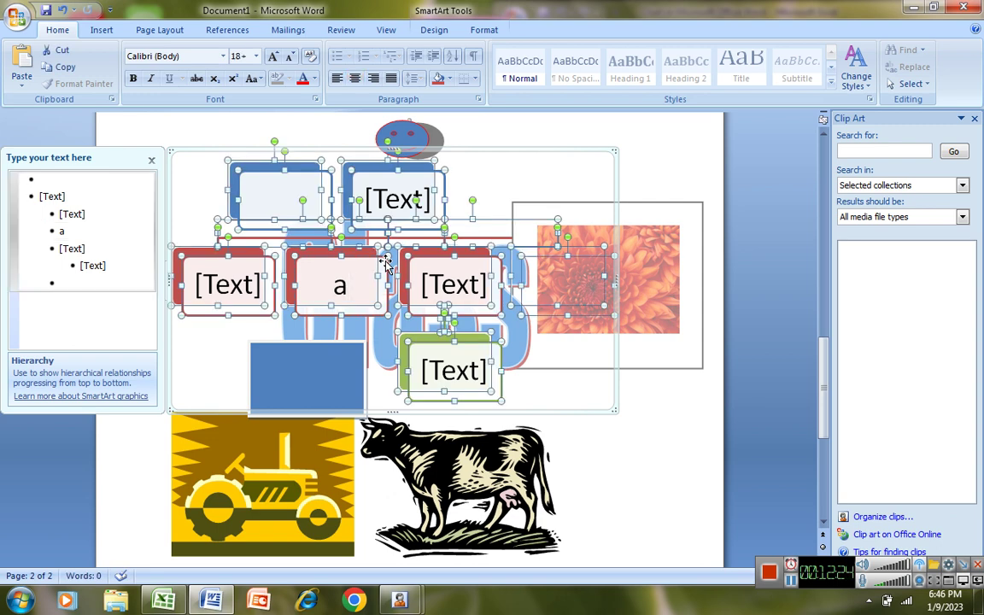
{"action": "key", "text": "Delete"}
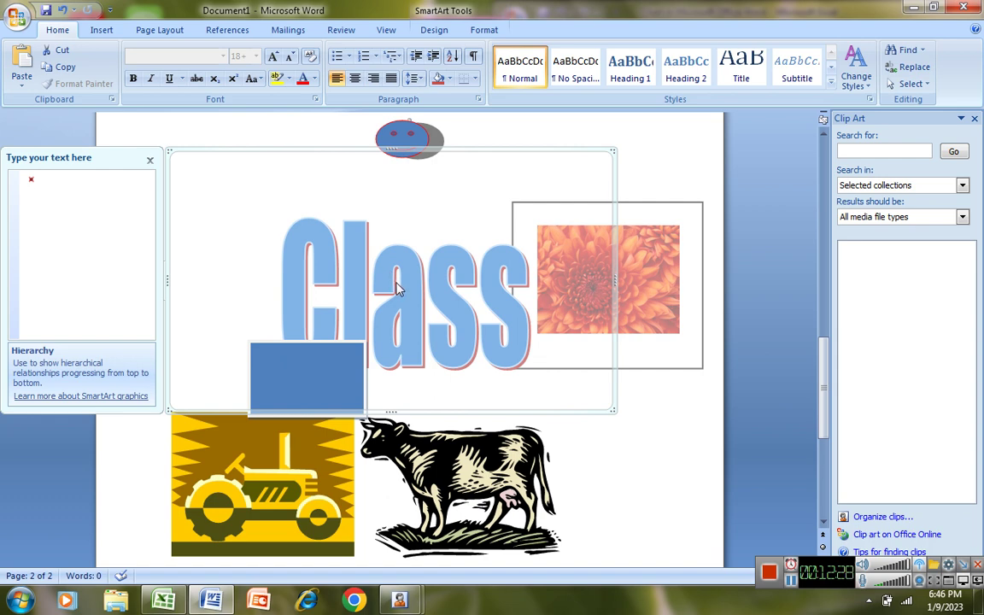
{"action": "right_click", "coordinate": [398, 288]}
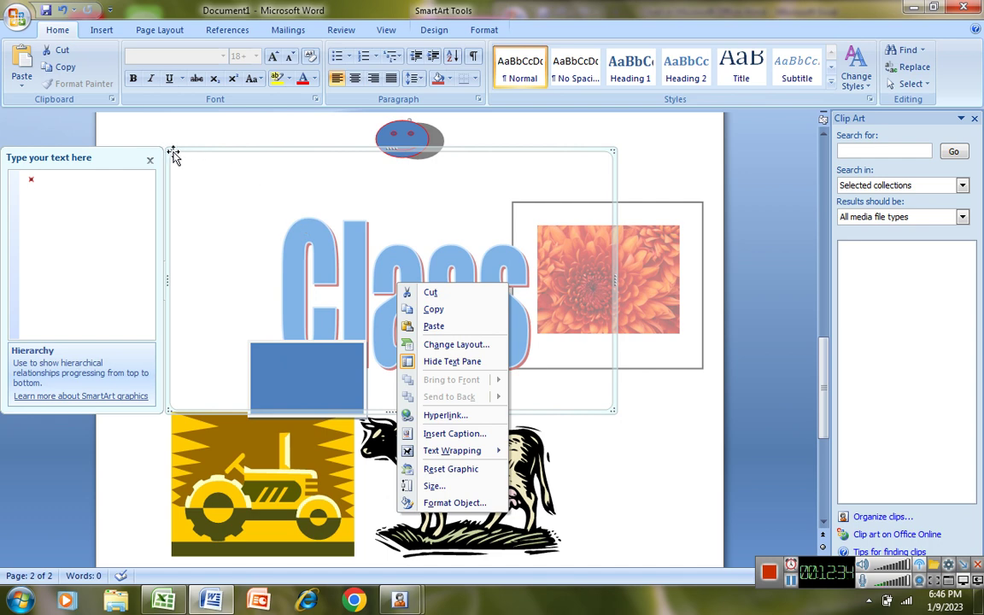
Delete the empty SmartArt diagram and the line chart.
{"action": "left_click", "coordinate": [174, 155]}
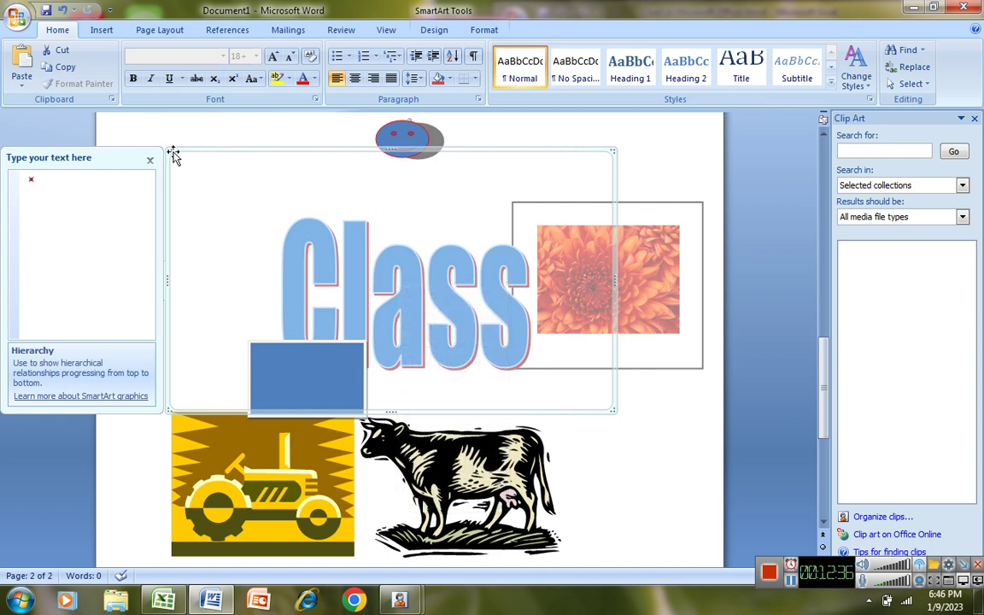
{"action": "key", "text": "Delete"}
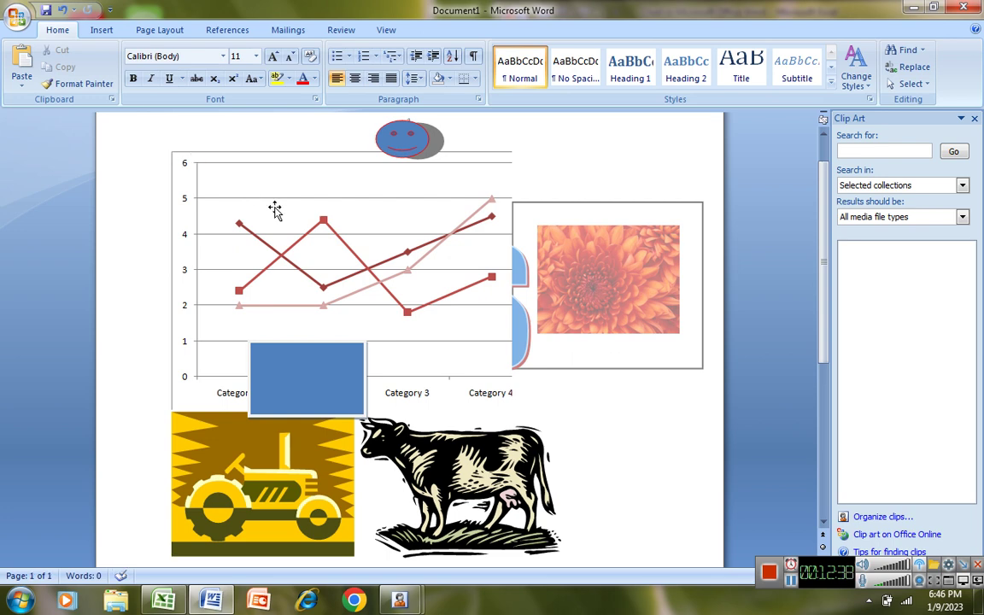
{"action": "left_click", "coordinate": [274, 210]}
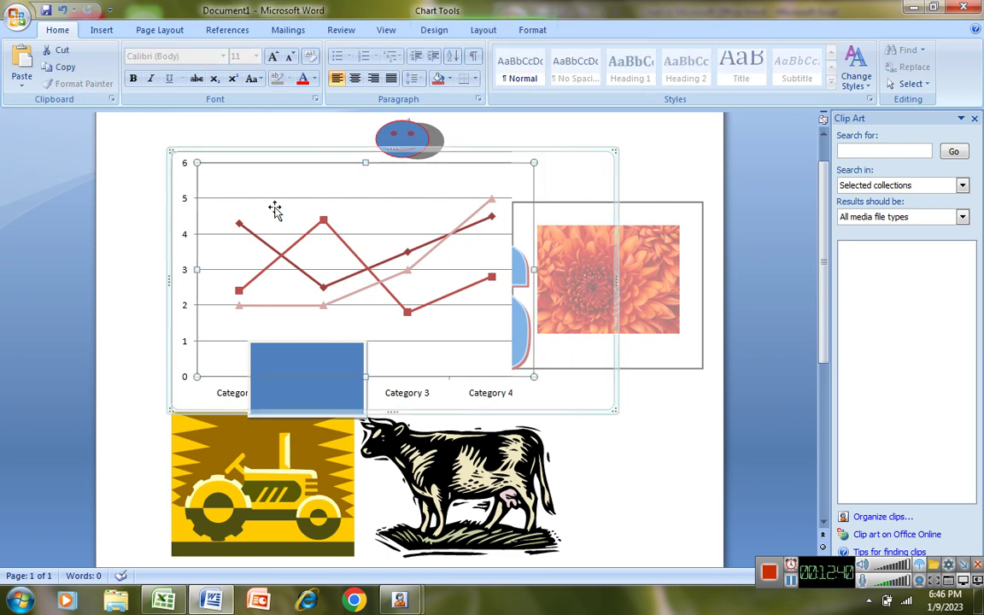
{"action": "left_click", "coordinate": [186, 154]}
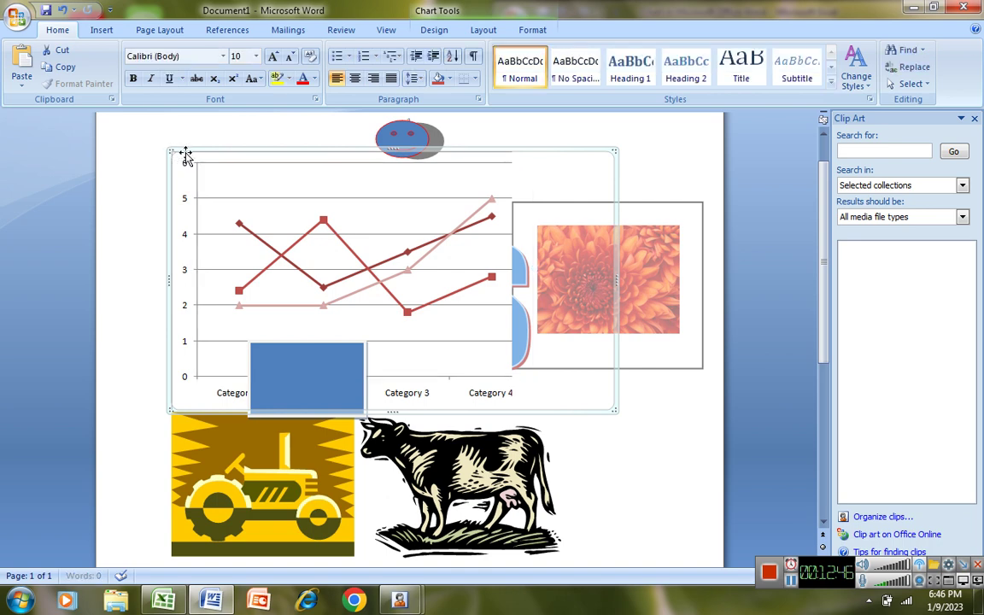
{"action": "key", "text": "Delete"}
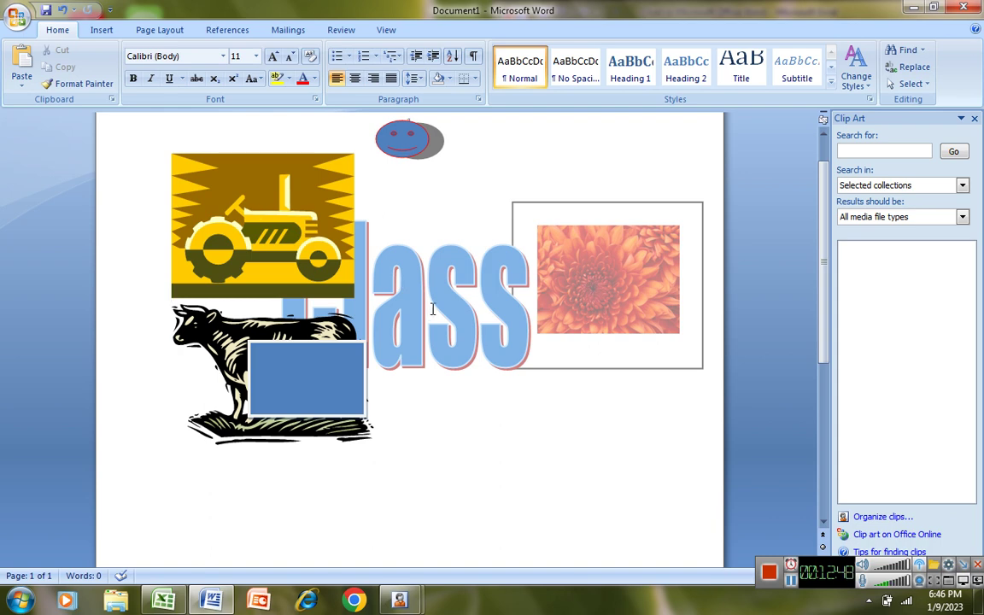
Delete the tractor clip art, the cow clip art and the blue rectangle.
{"action": "left_click", "coordinate": [333, 264]}
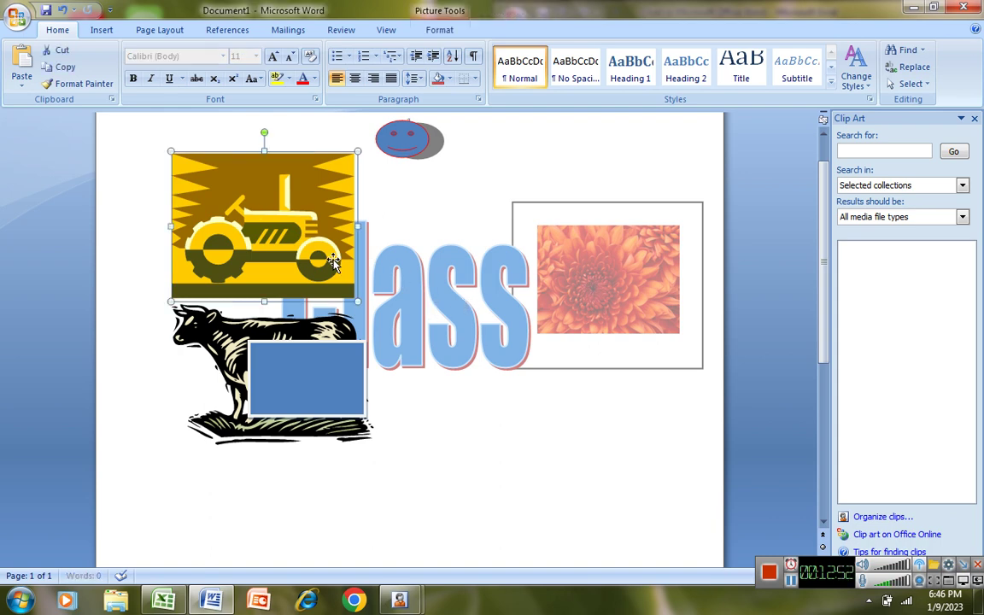
{"action": "key", "text": "Delete"}
{"action": "left_click", "coordinate": [342, 264]}
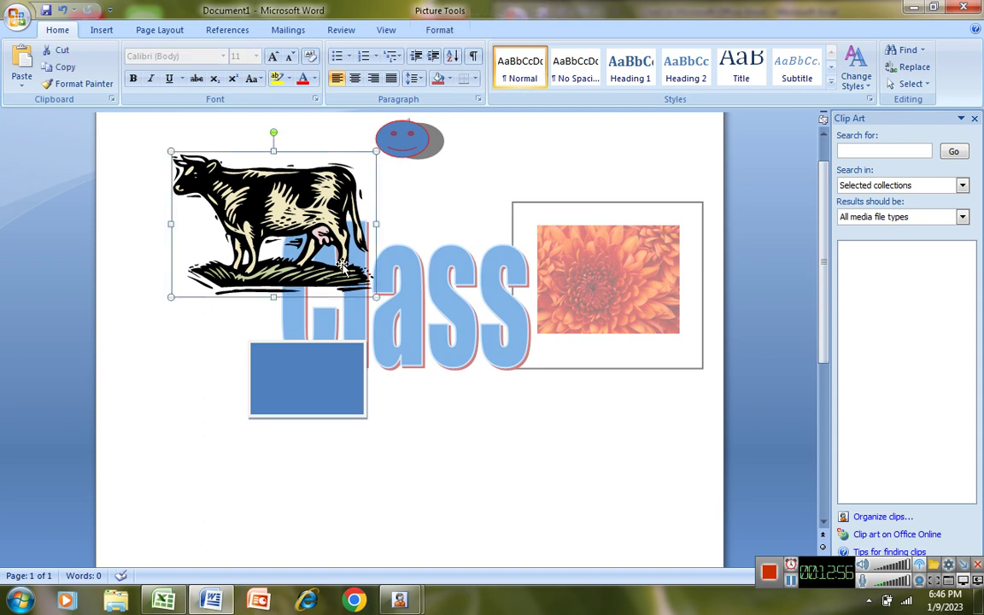
{"action": "key", "text": "Delete"}
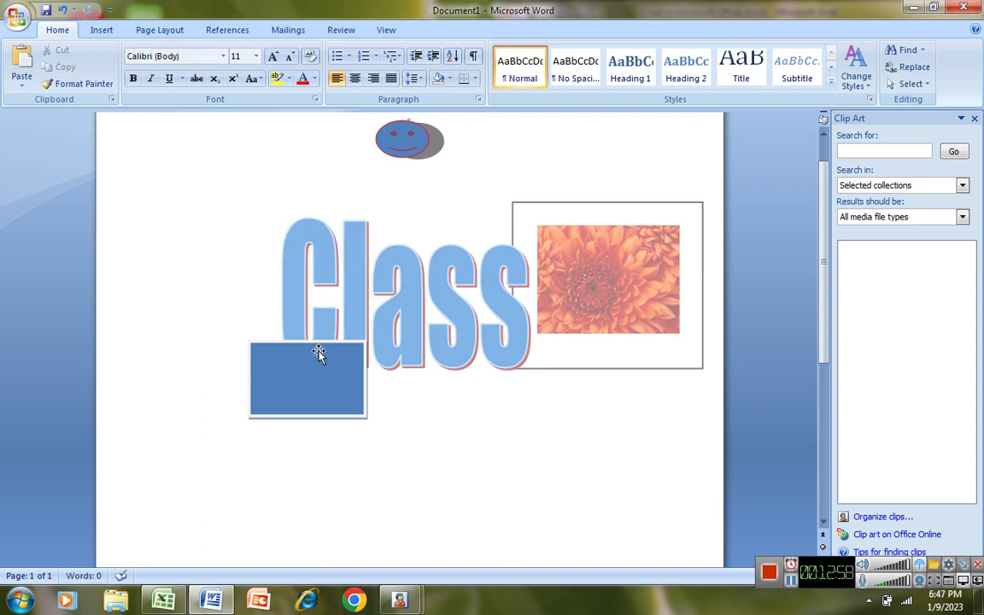
{"action": "left_click", "coordinate": [318, 354]}
{"action": "key", "text": "Delete"}
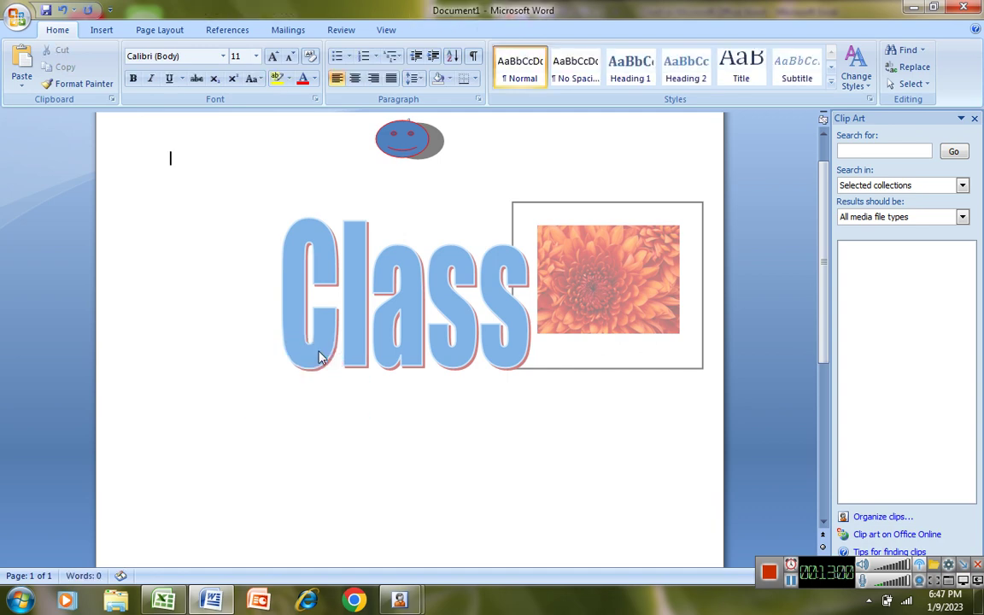
Move the Class WordArt left, shorten it from the top, and apply a purple WordArt style.
{"action": "double_click", "coordinate": [482, 299]}
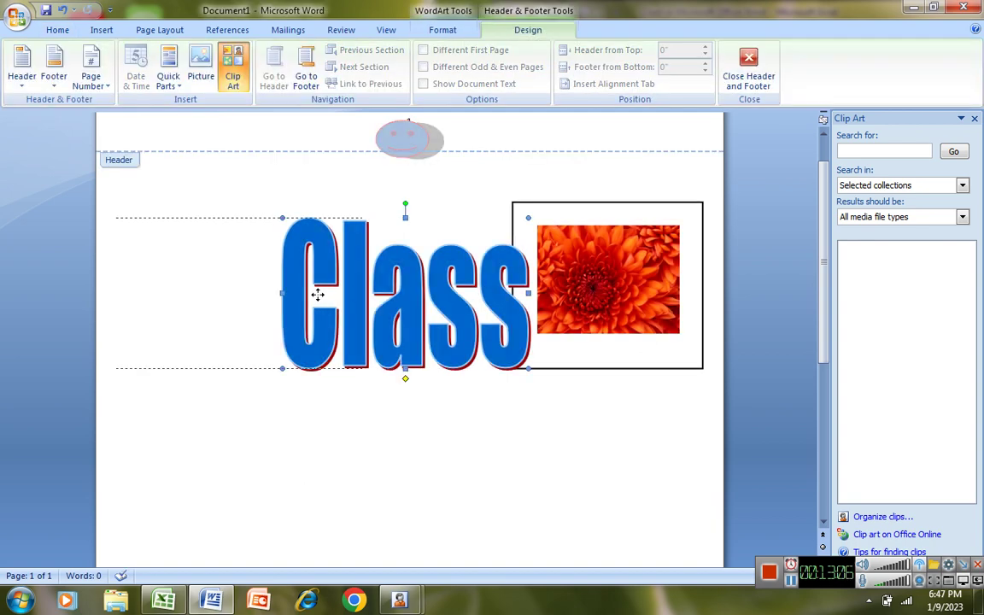
{"action": "left_click_drag", "start_coordinate": [317, 294], "coordinate": [318, 296]}
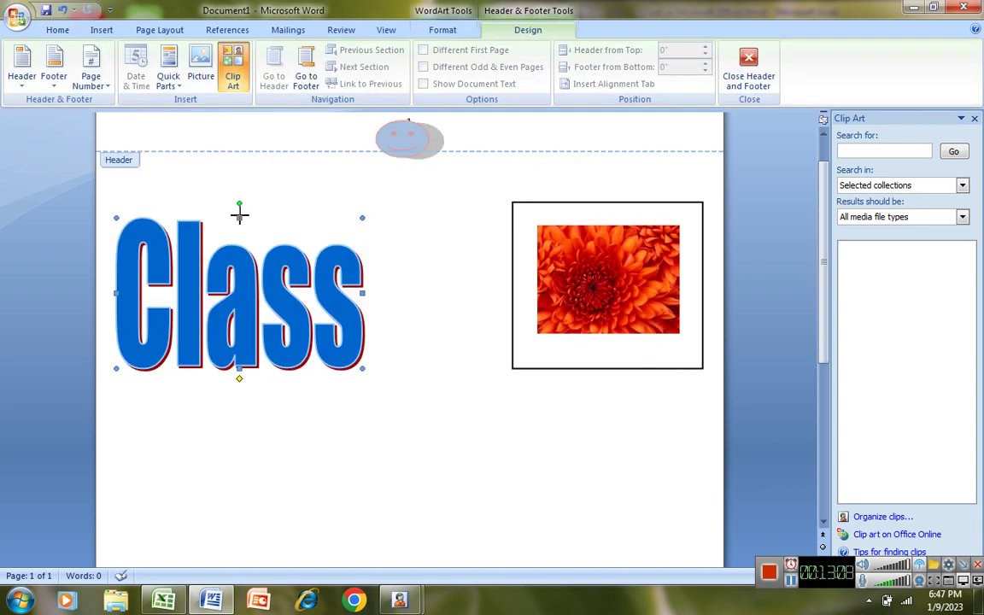
{"action": "left_click_drag", "start_coordinate": [240, 263], "coordinate": [239, 268]}
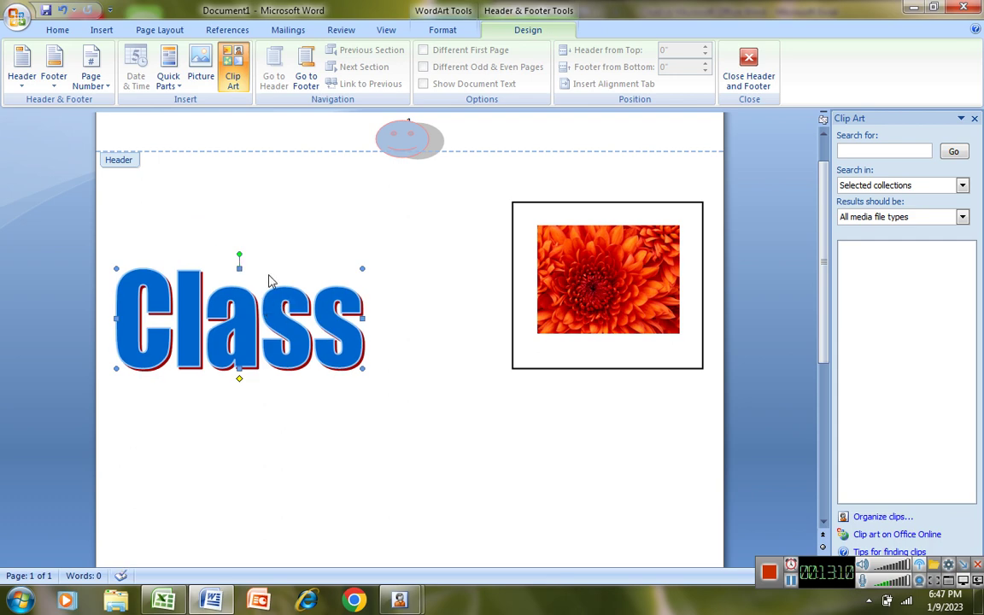
{"action": "double_click", "coordinate": [301, 309]}
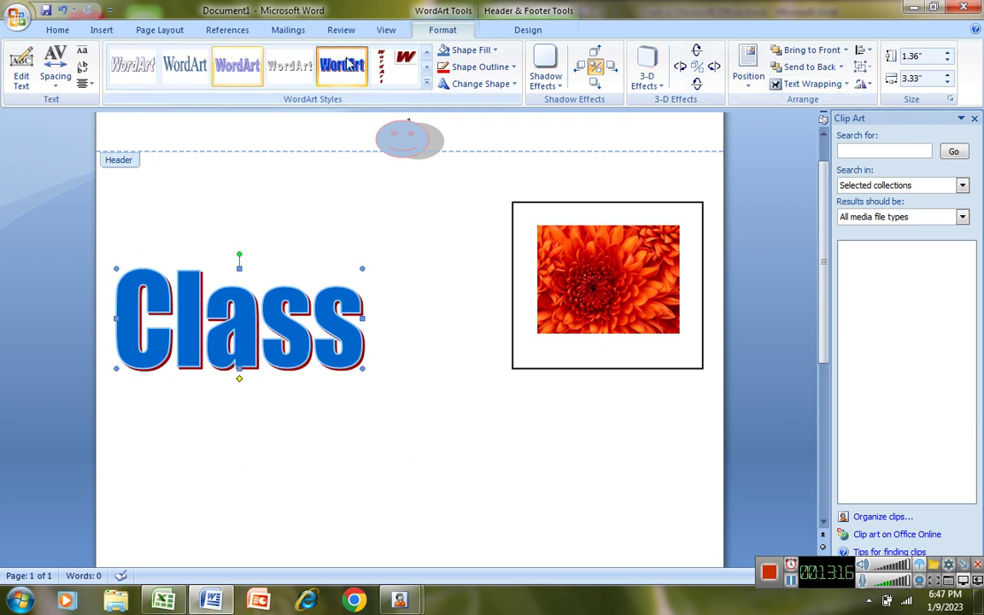
{"action": "left_click", "coordinate": [237, 66]}
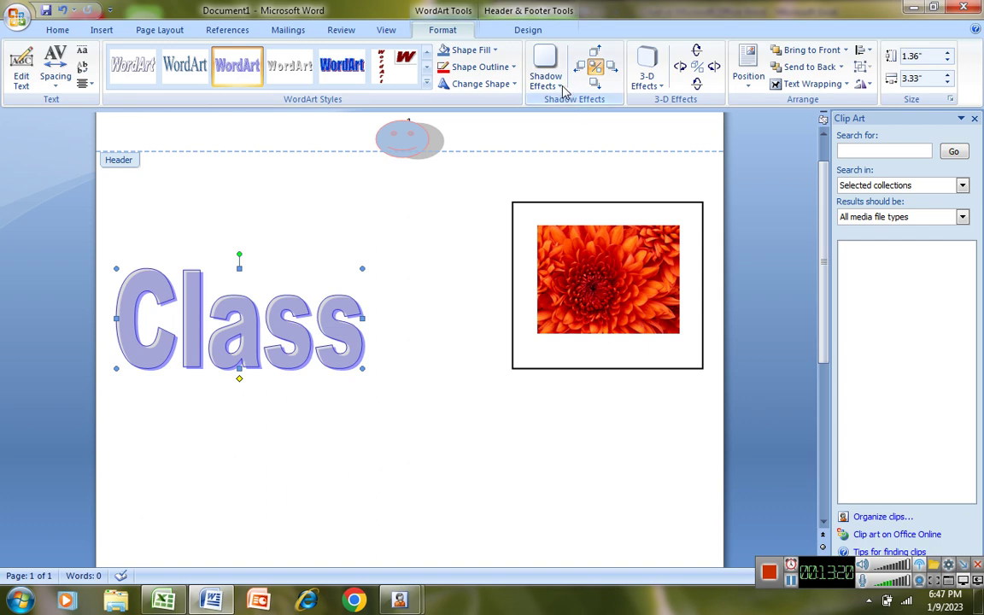
Give the Class text a grey outline and a blue fill.
{"action": "left_click", "coordinate": [547, 75]}
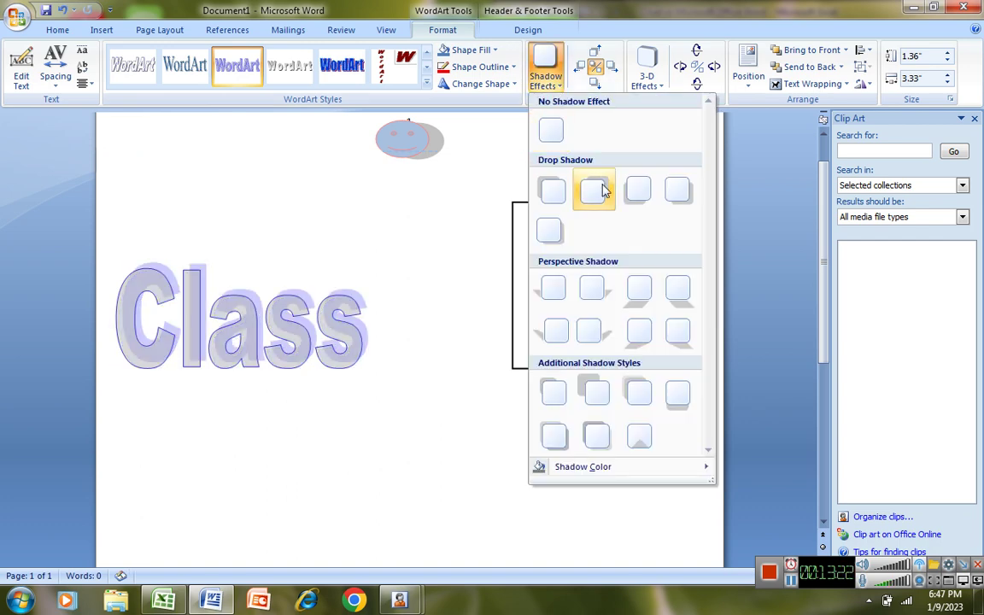
{"action": "left_click", "coordinate": [512, 68]}
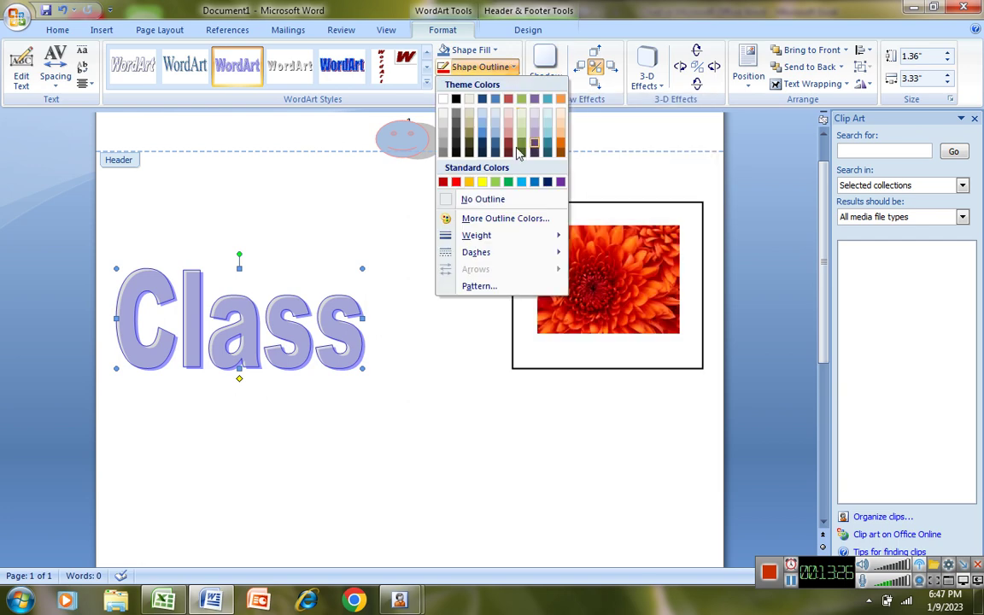
{"action": "left_click", "coordinate": [457, 120]}
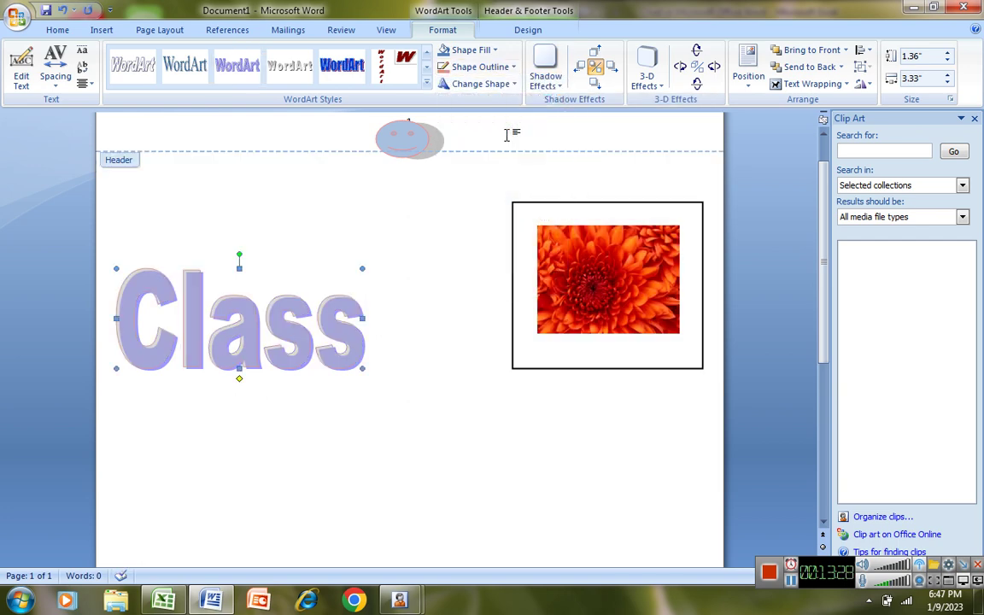
{"action": "left_click", "coordinate": [498, 53]}
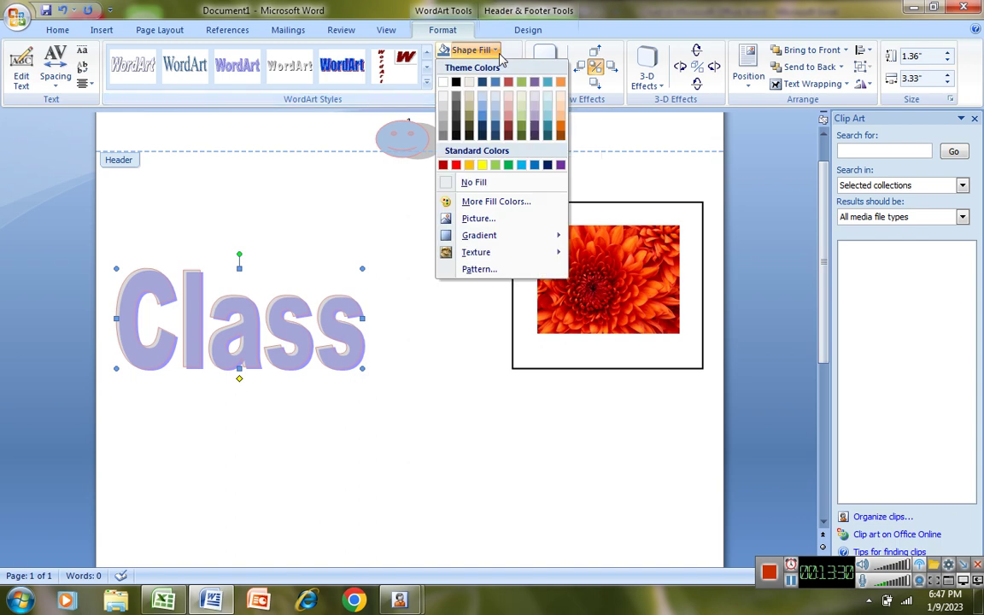
{"action": "left_click", "coordinate": [524, 169]}
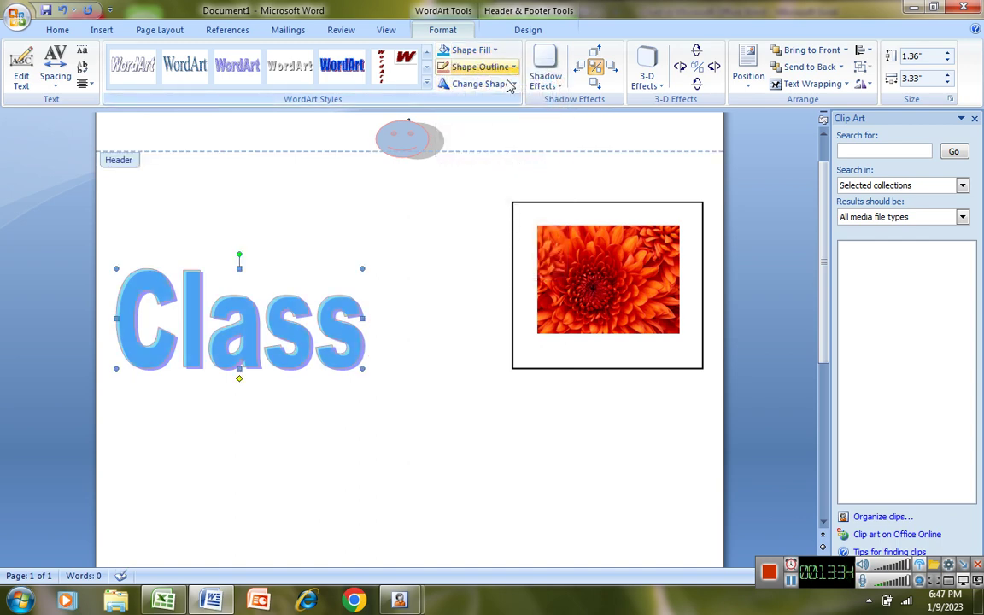
Apply the Deflate Bottom warp shape to the Class WordArt.
{"action": "left_click", "coordinate": [509, 84]}
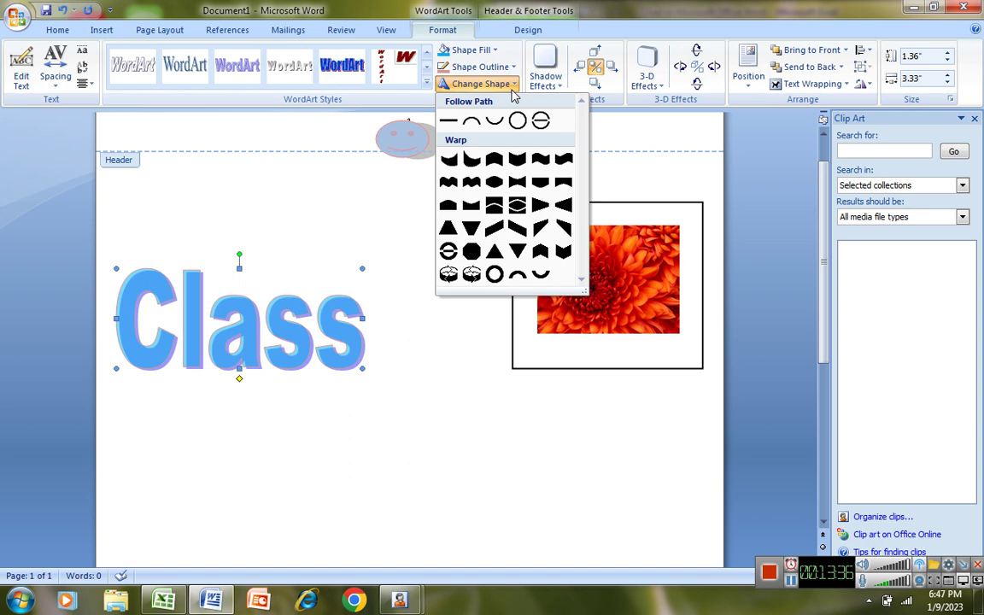
{"action": "left_click", "coordinate": [516, 159]}
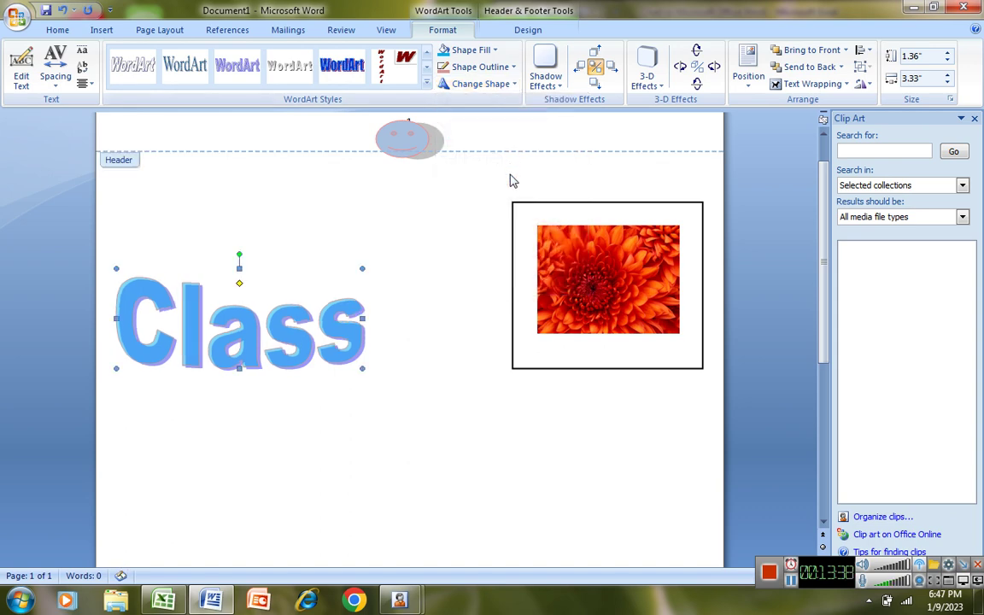
{"action": "left_click", "coordinate": [507, 84]}
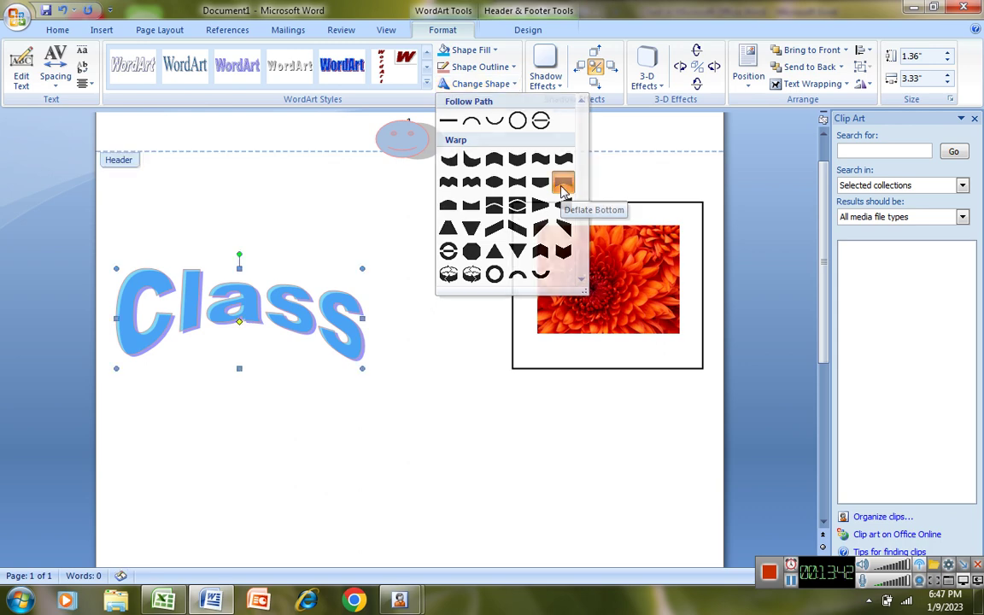
{"action": "left_click", "coordinate": [563, 187]}
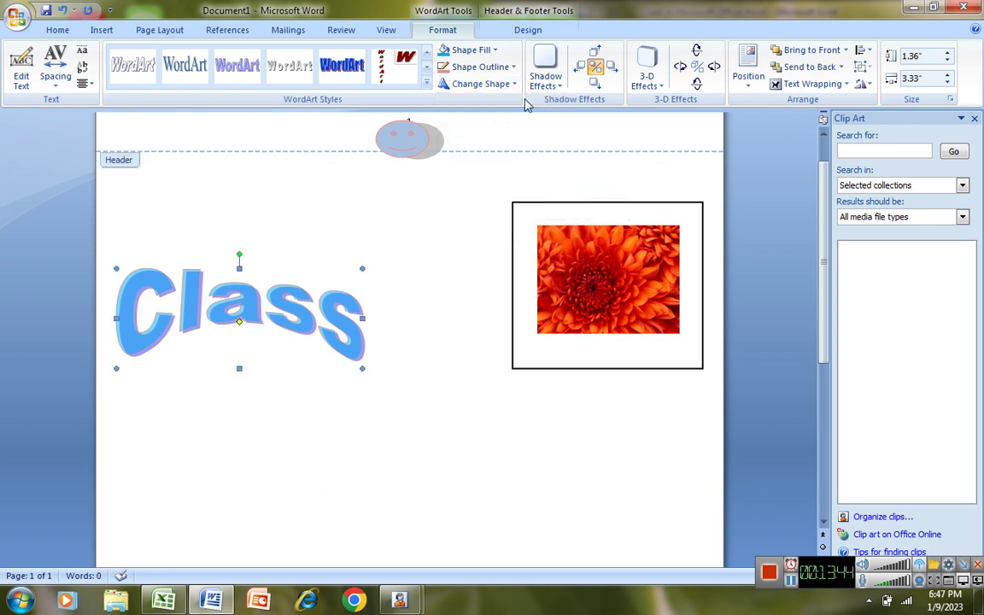
Move the Class WordArt up and right, then enlarge it to 3.53" × 5.96" over the photo.
{"action": "left_click", "coordinate": [100, 32]}
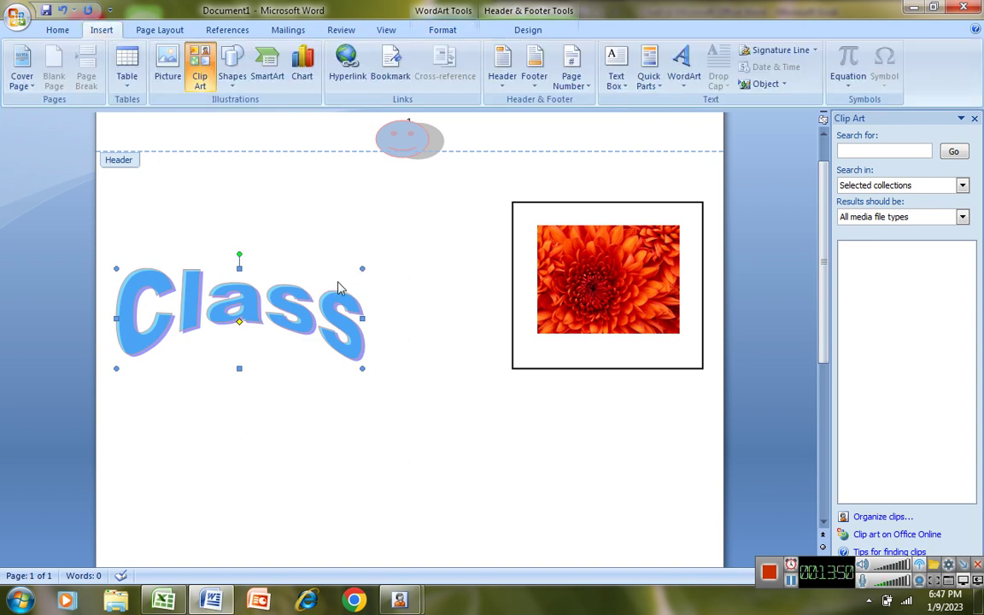
{"action": "left_click_drag", "start_coordinate": [301, 307], "coordinate": [354, 254]}
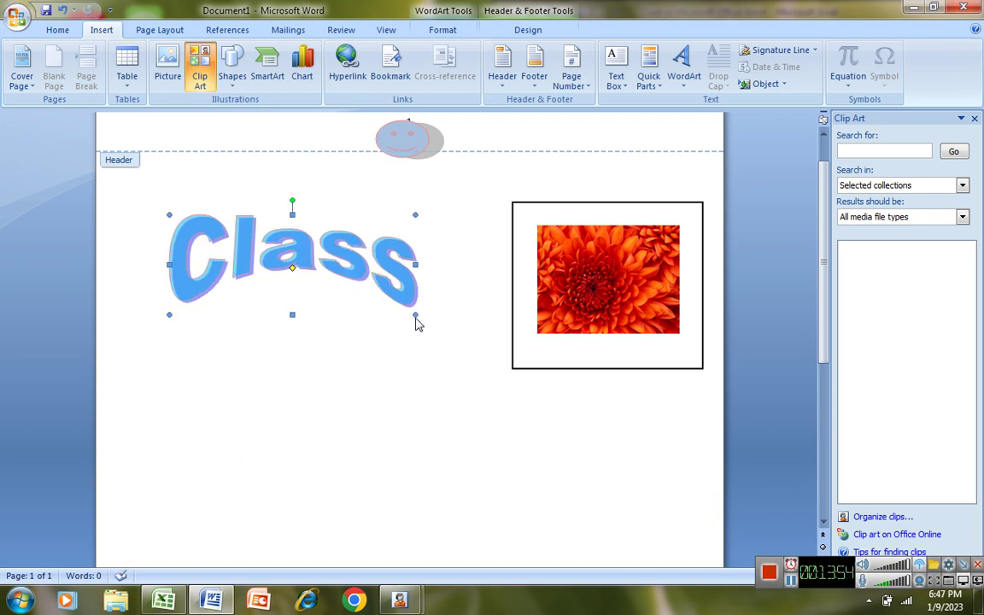
{"action": "left_click_drag", "start_coordinate": [414, 314], "coordinate": [609, 475]}
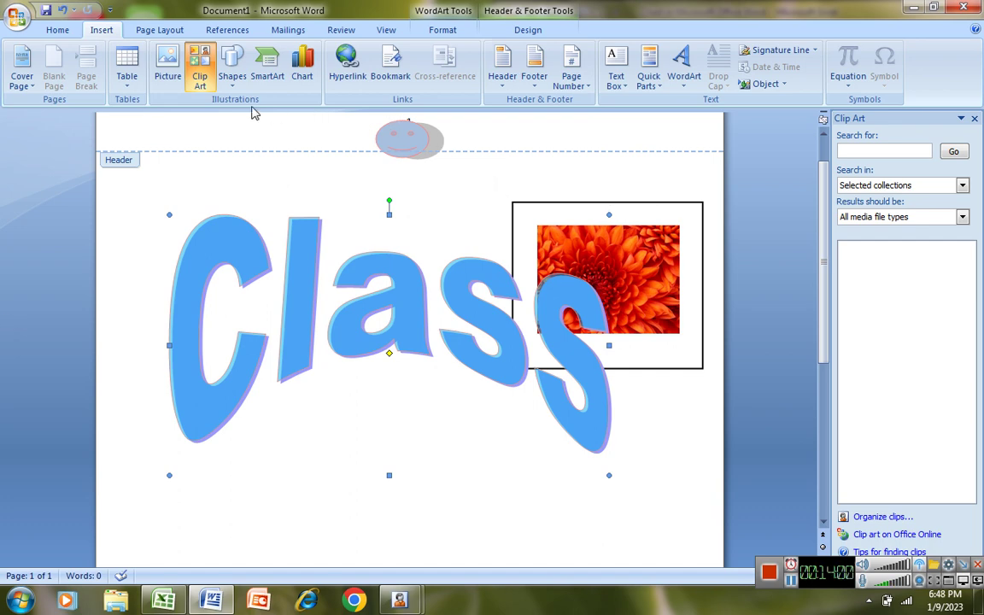
{"action": "left_click", "coordinate": [442, 32]}
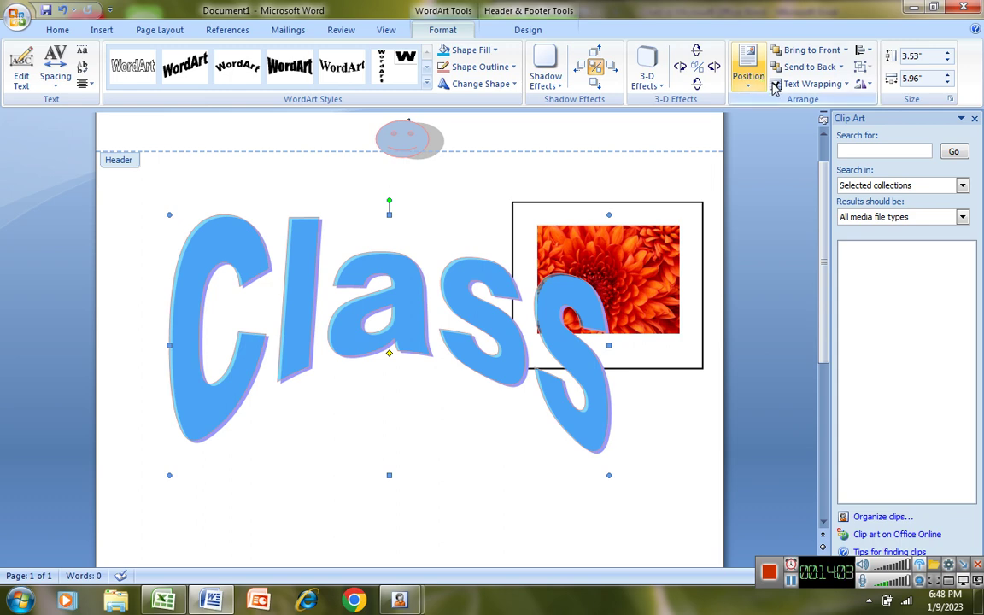
Replace the WordArt text 'Class' with 'fff'.
{"action": "left_click", "coordinate": [19, 69]}
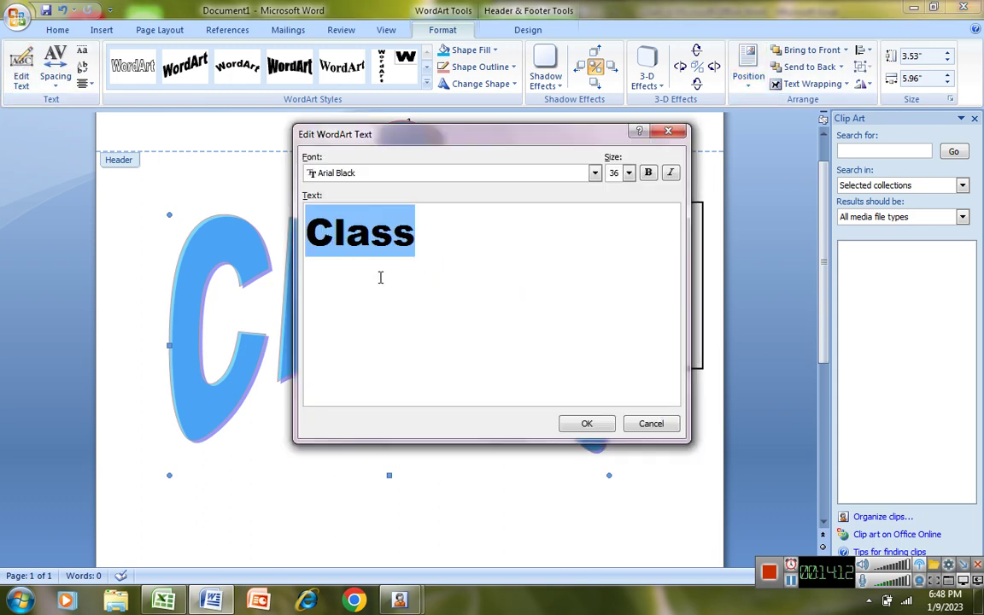
{"action": "type", "text": "fff"}
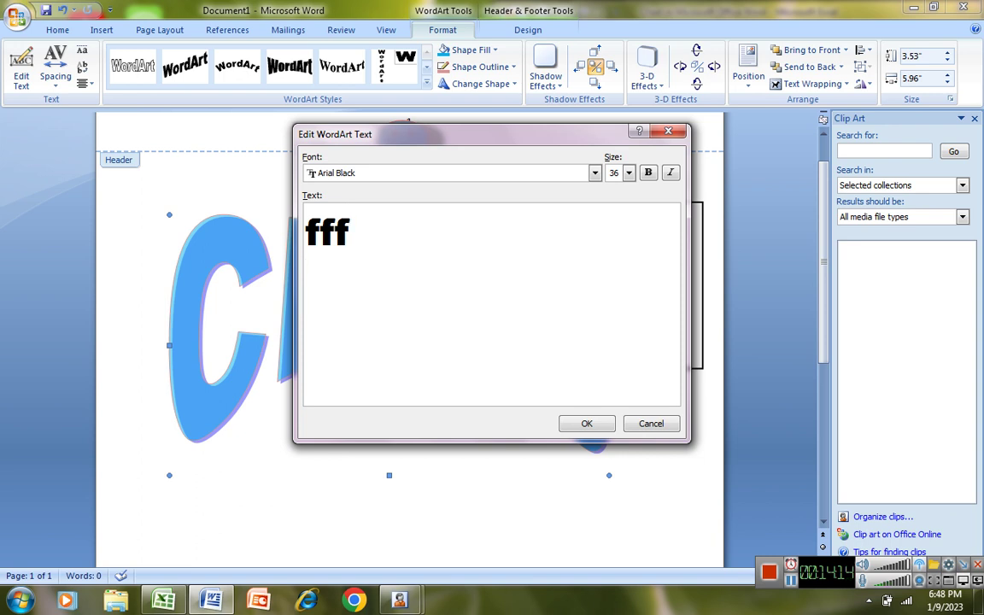
{"action": "key", "text": "Return"}
{"action": "left_click", "coordinate": [591, 426]}
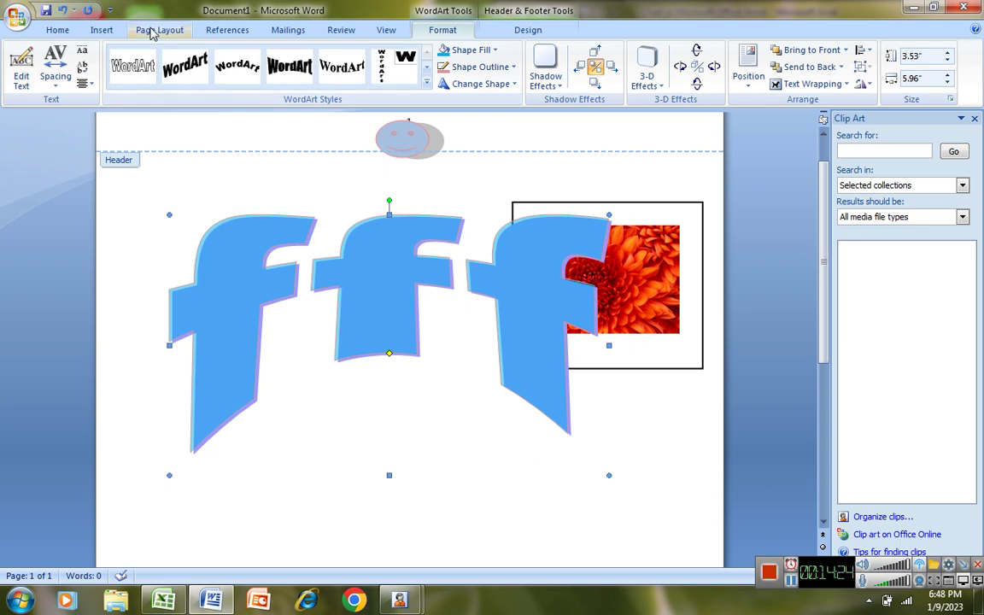
Reposition the fff WordArt and shorten it into a flatter strip.
{"action": "left_click", "coordinate": [103, 30]}
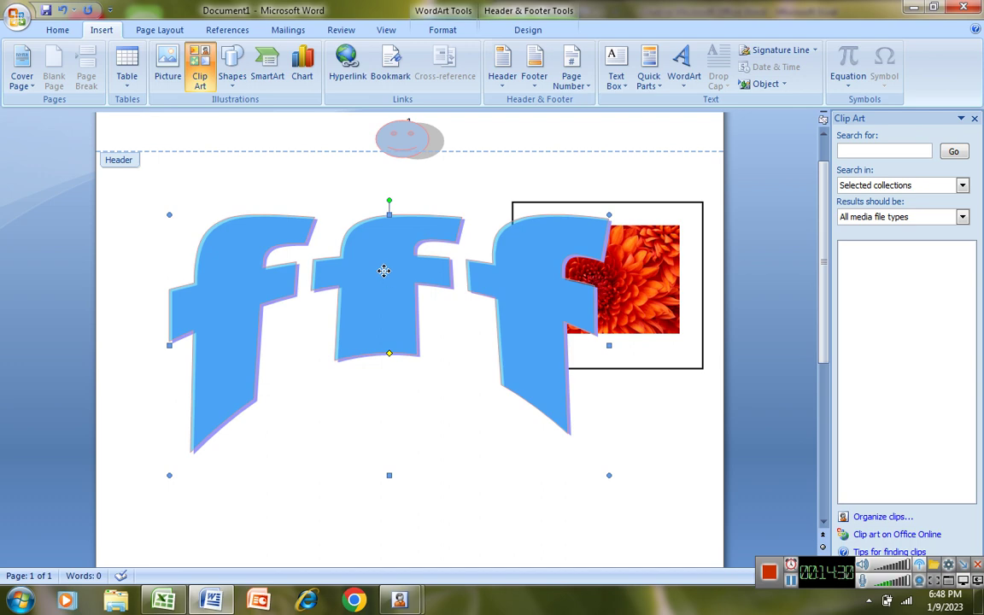
{"action": "mouse_move", "coordinate": [383, 270]}
{"action": "left_mouse_down"}
{"action": "mouse_move", "coordinate": [429, 314]}
{"action": "mouse_move", "coordinate": [419, 263]}
{"action": "mouse_move", "coordinate": [399, 244]}
{"action": "left_mouse_up"}
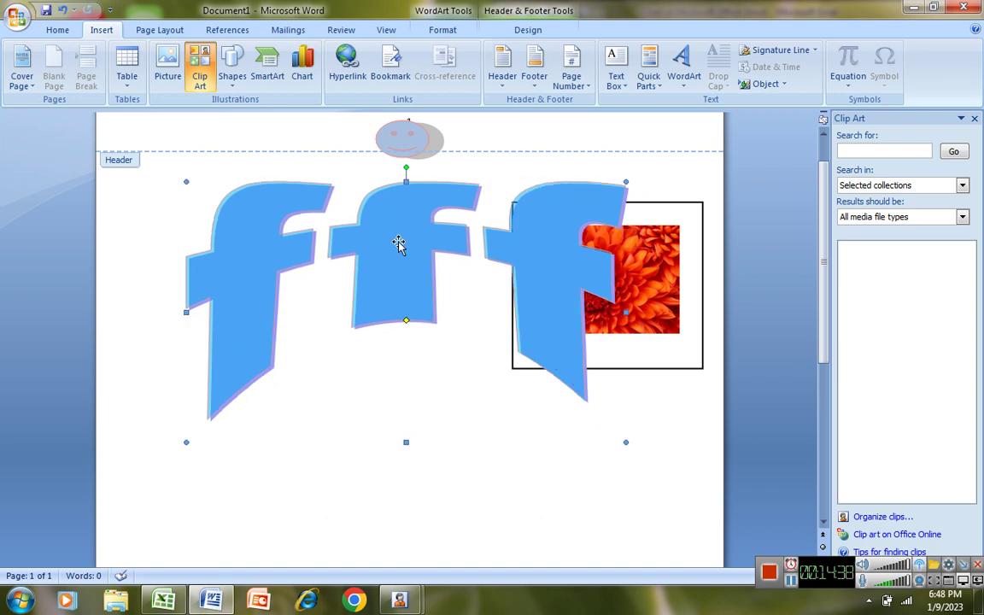
{"action": "left_click_drag", "start_coordinate": [398, 244], "coordinate": [402, 256]}
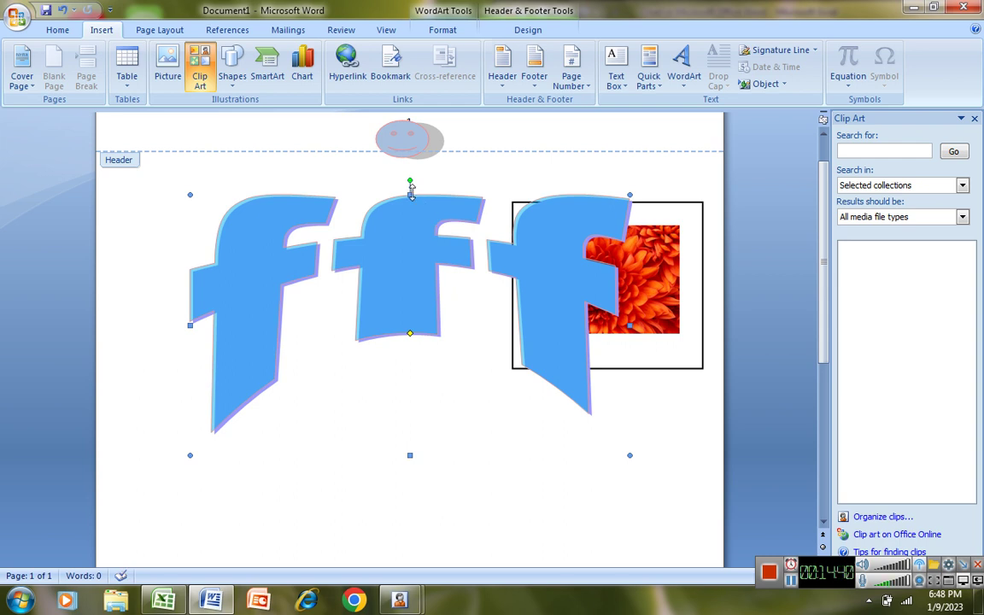
{"action": "left_click_drag", "start_coordinate": [410, 192], "coordinate": [396, 392]}
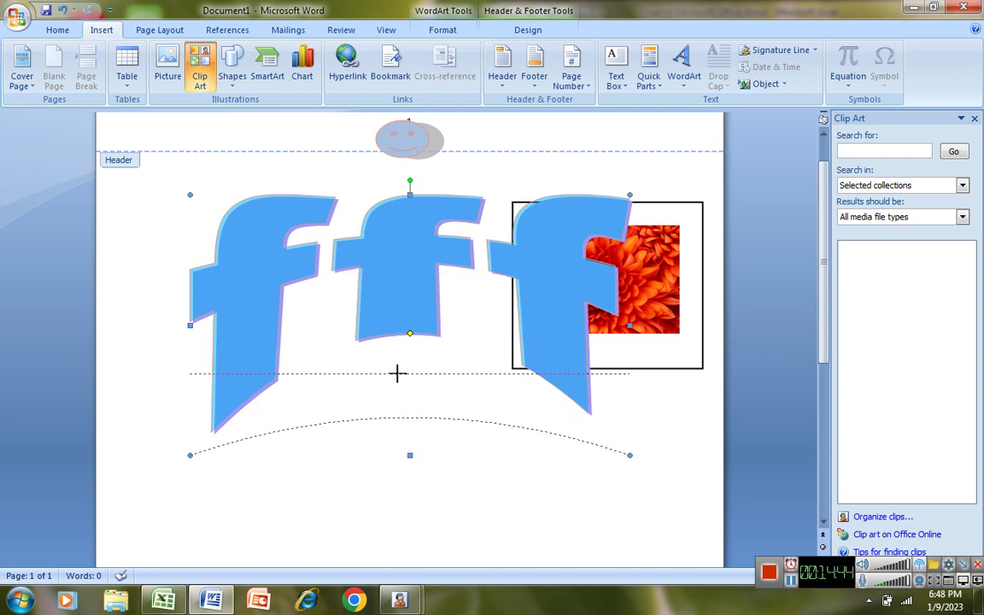
{"action": "left_click_drag", "start_coordinate": [397, 391], "coordinate": [398, 419]}
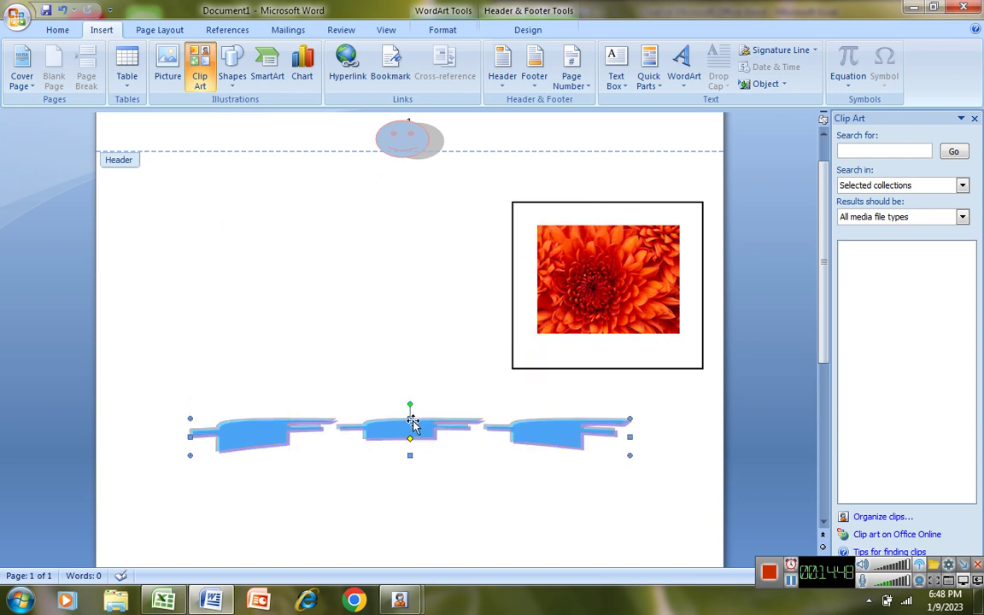
{"action": "left_click_drag", "start_coordinate": [410, 418], "coordinate": [394, 388]}
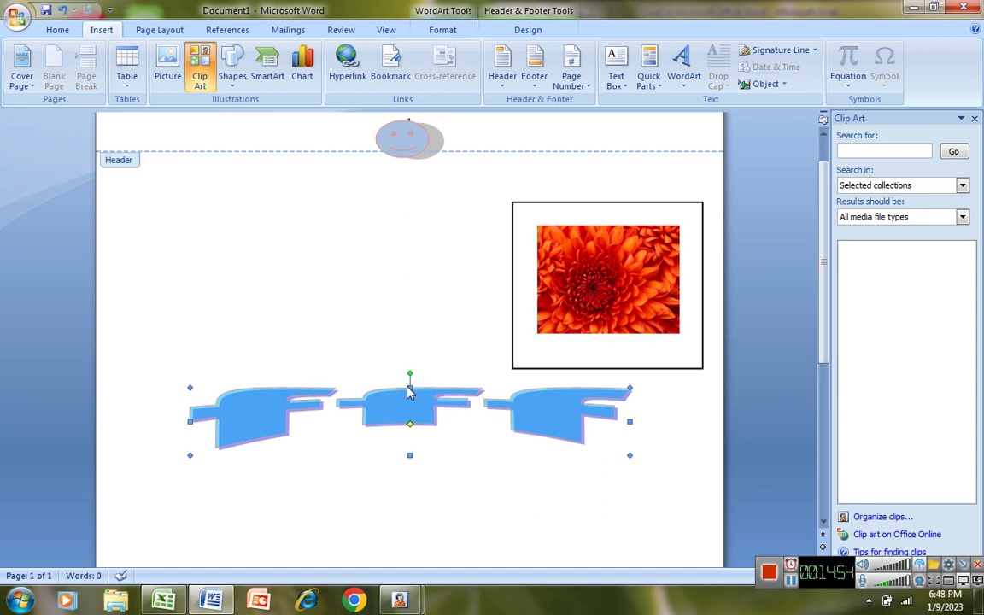
Re-warp fff into tall, even letters and move it to the top of the page.
{"action": "left_click_drag", "start_coordinate": [410, 388], "coordinate": [410, 341]}
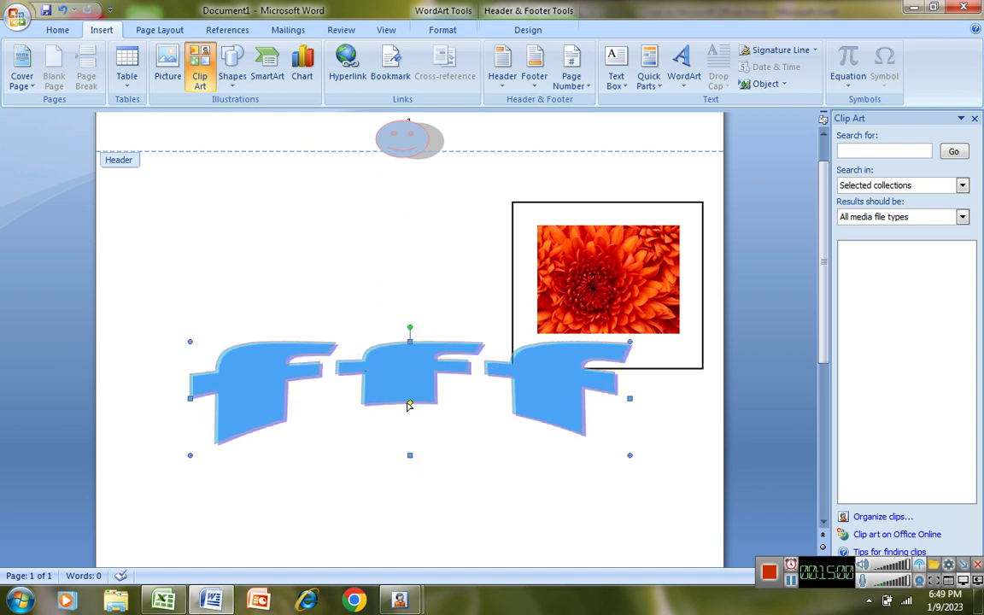
{"action": "left_click_drag", "start_coordinate": [409, 404], "coordinate": [415, 452]}
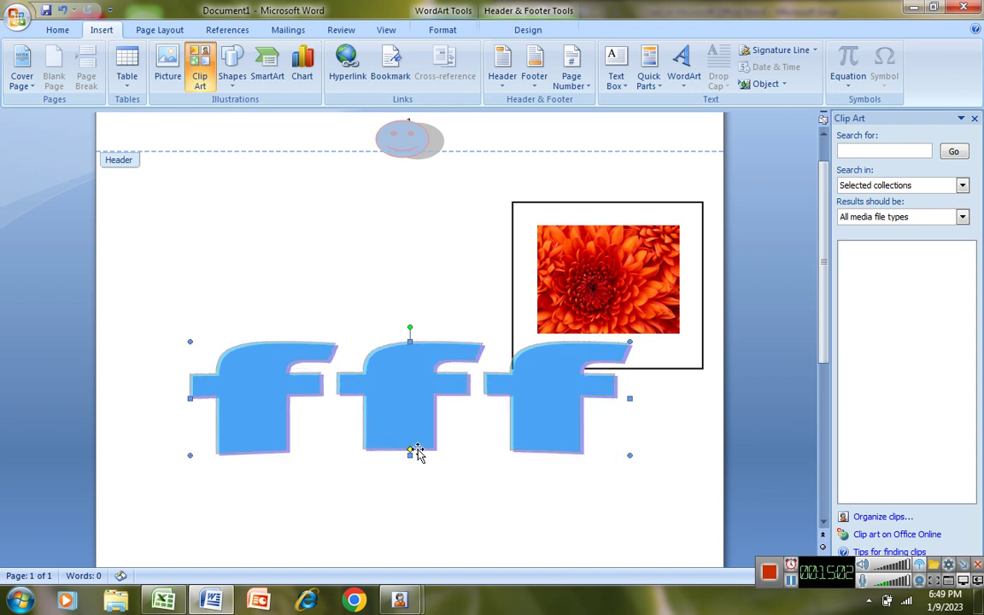
{"action": "left_click_drag", "start_coordinate": [410, 451], "coordinate": [404, 372]}
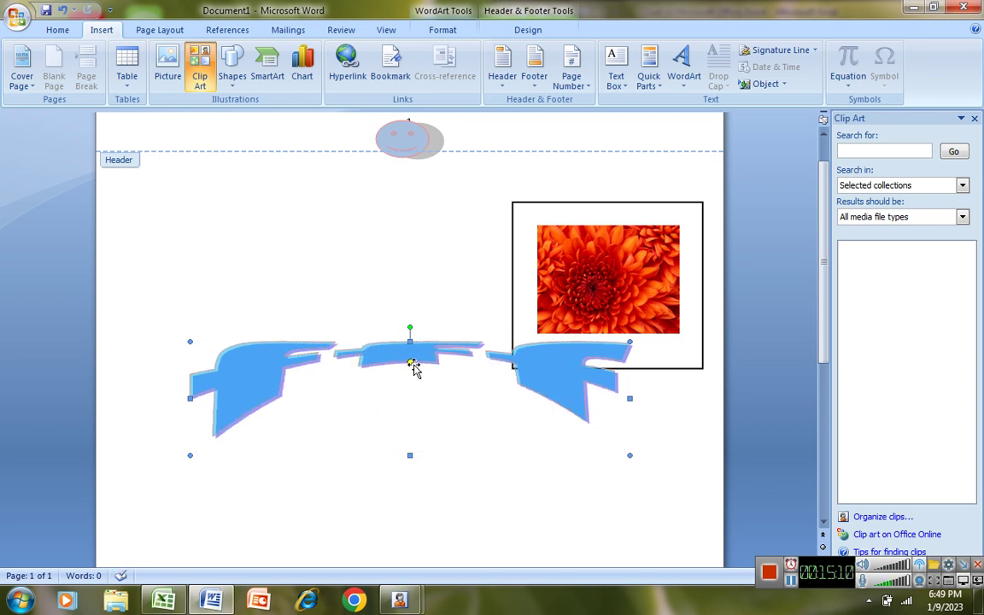
{"action": "left_click_drag", "start_coordinate": [410, 363], "coordinate": [411, 486]}
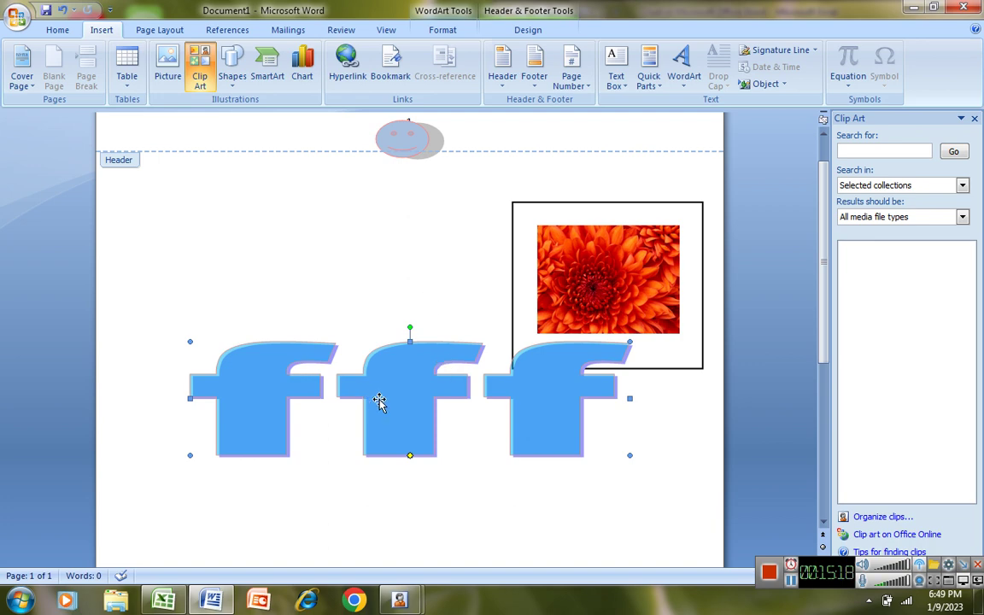
{"action": "mouse_move", "coordinate": [393, 400]}
{"action": "left_mouse_down"}
{"action": "mouse_move", "coordinate": [342, 280]}
{"action": "mouse_move", "coordinate": [345, 247]}
{"action": "mouse_move", "coordinate": [346, 270]}
{"action": "mouse_move", "coordinate": [401, 232]}
{"action": "mouse_move", "coordinate": [382, 214]}
{"action": "left_mouse_up"}
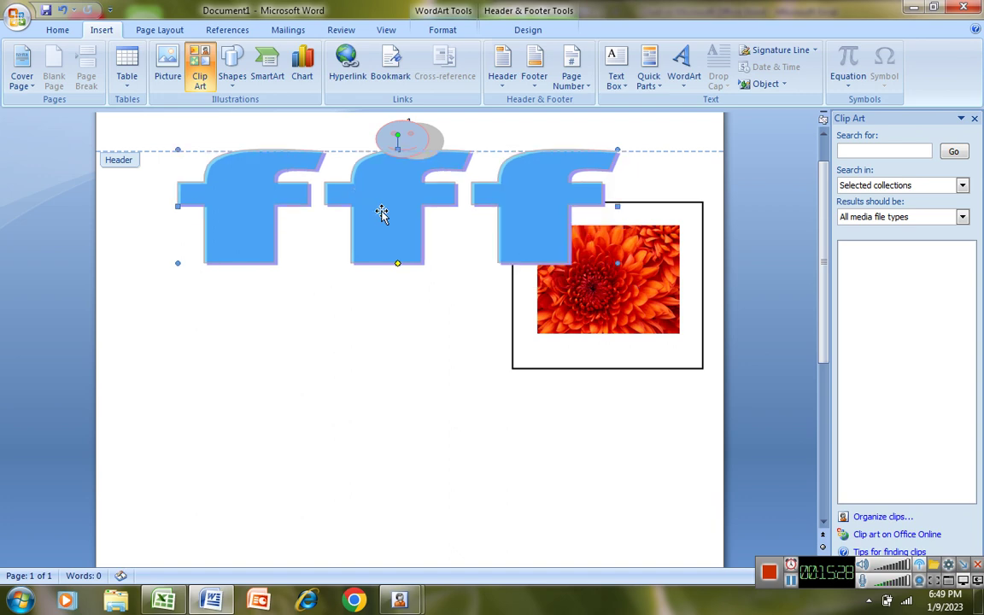